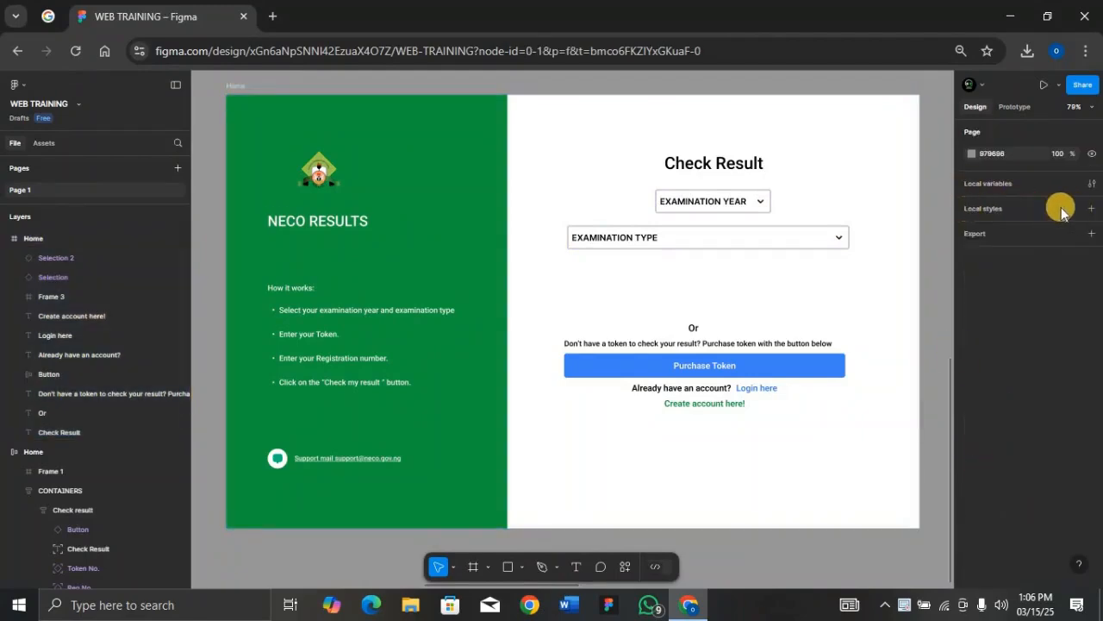
Step: Select the green side panel after abandoning a stray new colour style
{"action": "left_click", "coordinate": [1058, 212]}
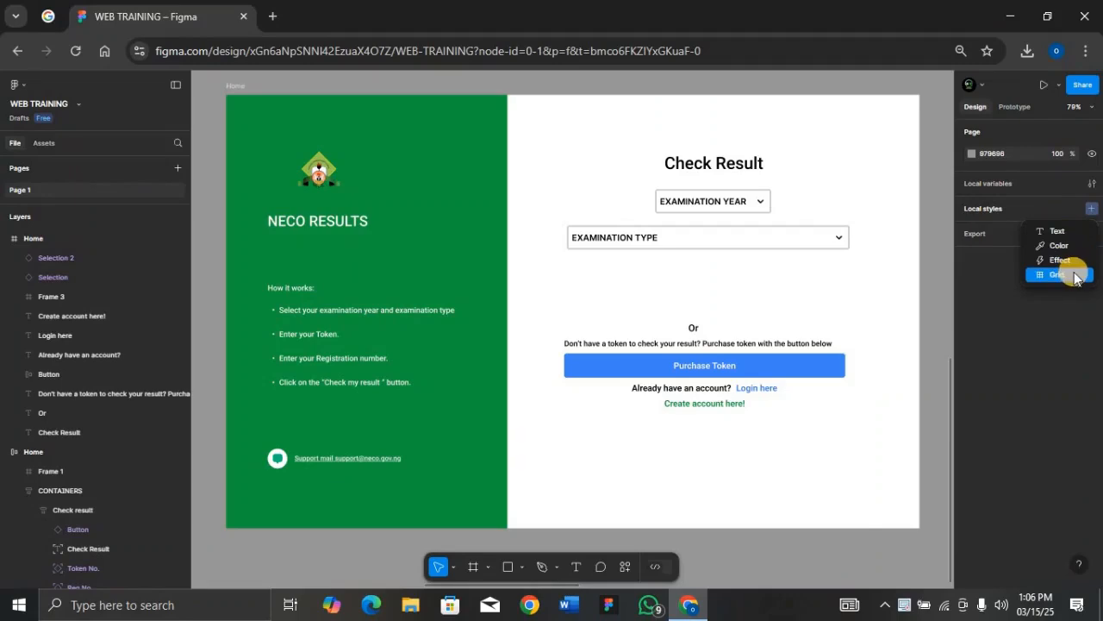
{"action": "left_click", "coordinate": [1073, 247]}
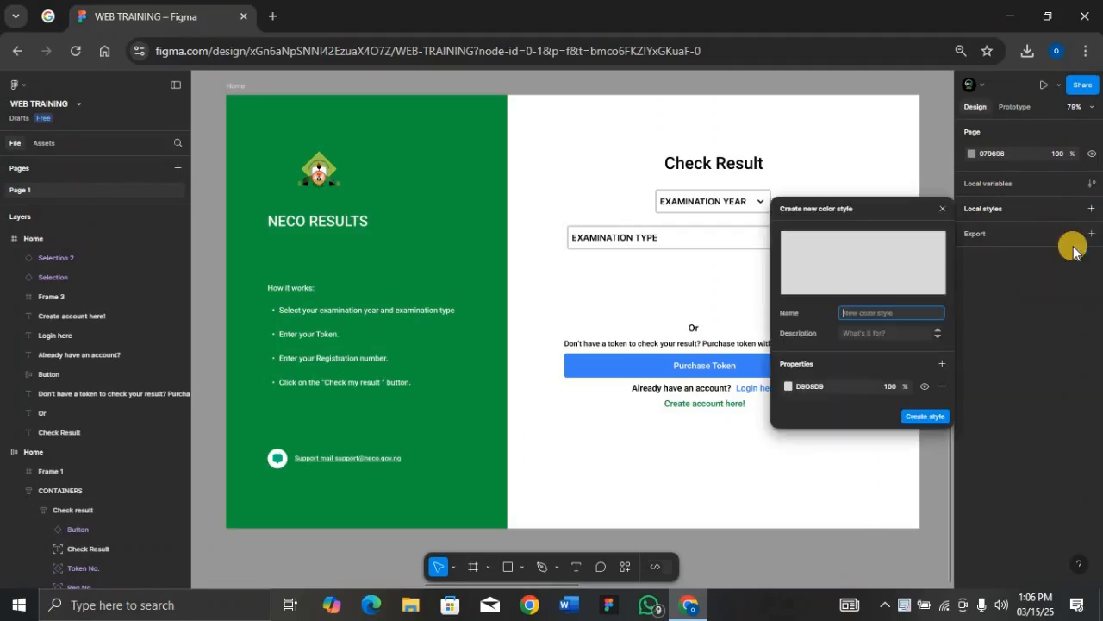
{"action": "left_click", "coordinate": [942, 208]}
{"action": "left_click", "coordinate": [431, 141]}
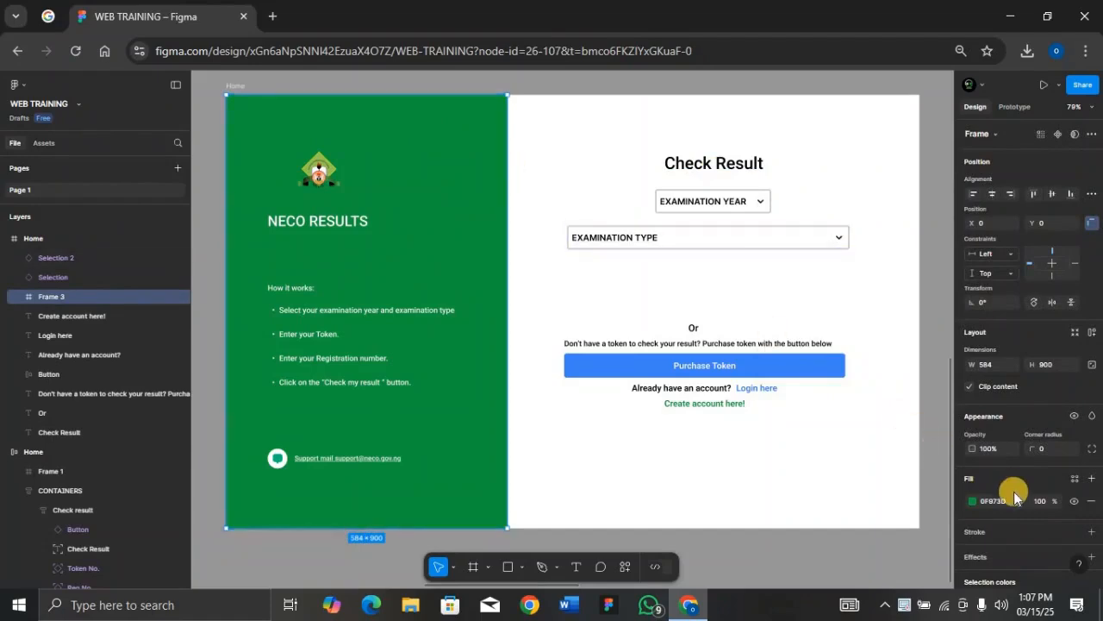
Step: Save the panel's 0F873D green fill as the colour style Color/Brand 1
{"action": "left_click", "coordinate": [1074, 479]}
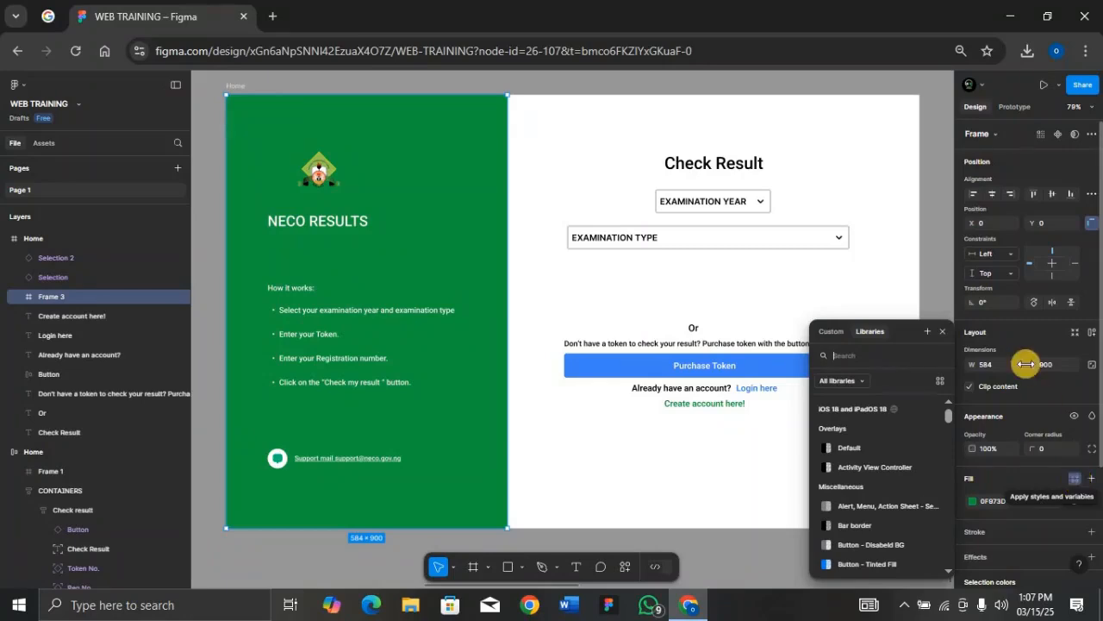
{"action": "left_click", "coordinate": [929, 332]}
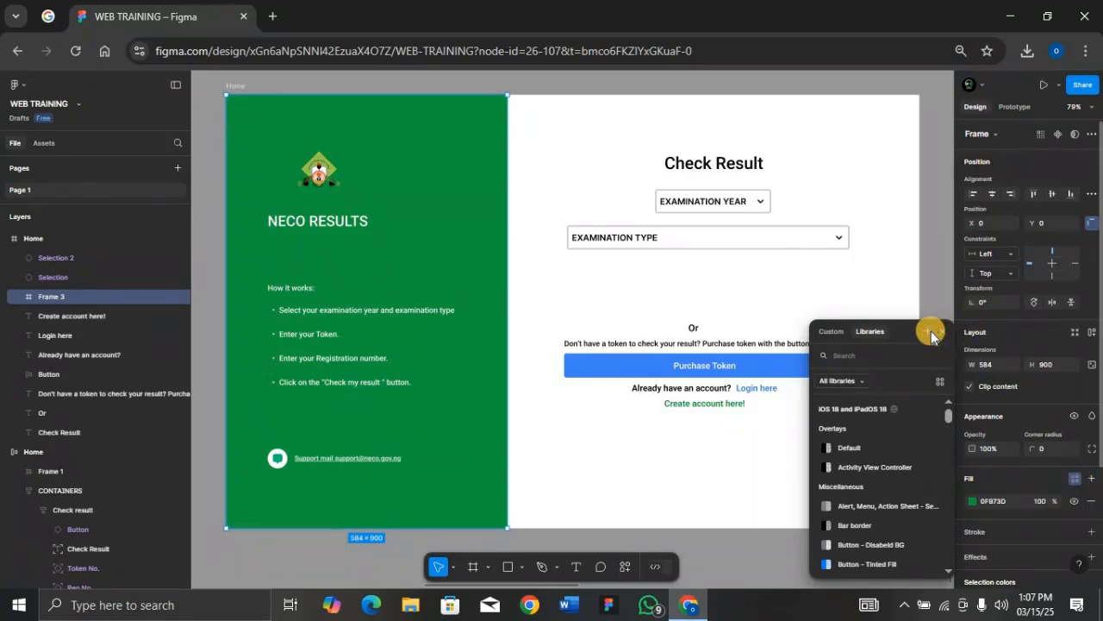
{"action": "left_click", "coordinate": [746, 435]}
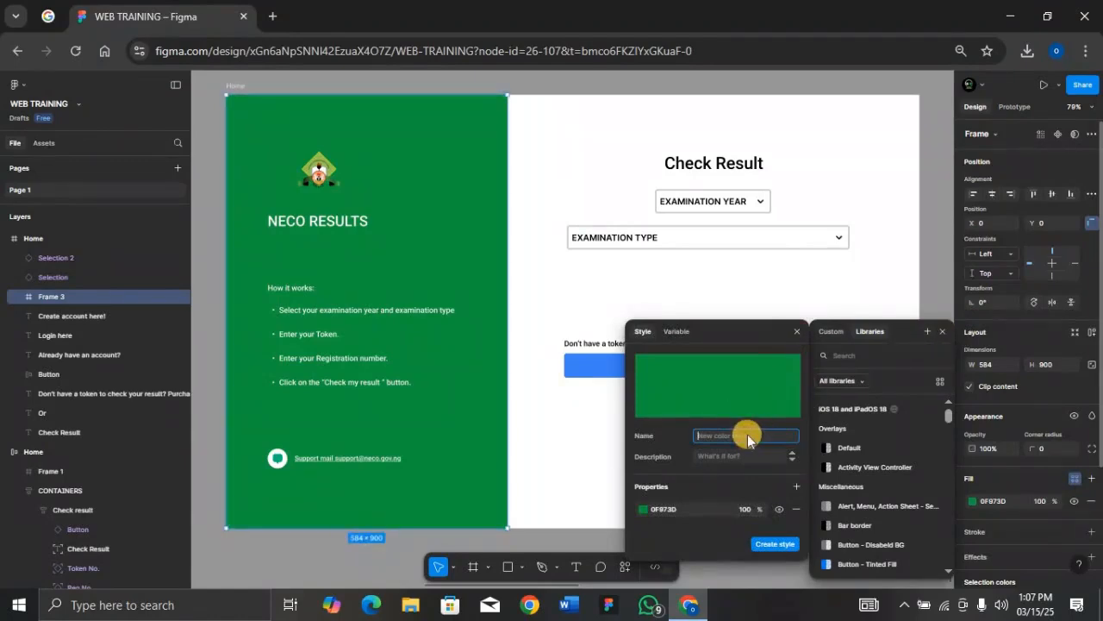
{"action": "type", "text": "Color"}
{"action": "type", "text": "/Brand 1"}
{"action": "left_click", "coordinate": [775, 543]}
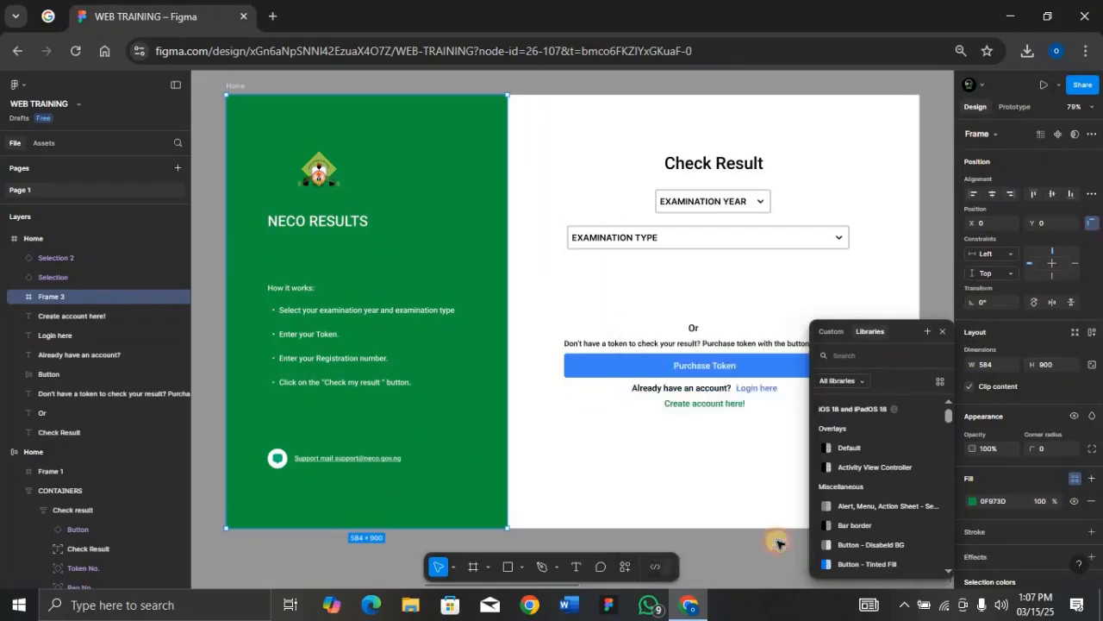
{"action": "left_click", "coordinate": [930, 450]}
Step: Save the Purchase Token button's 3B82F6 blue fill as colour style Color/Brand 2
{"action": "left_click", "coordinate": [808, 379]}
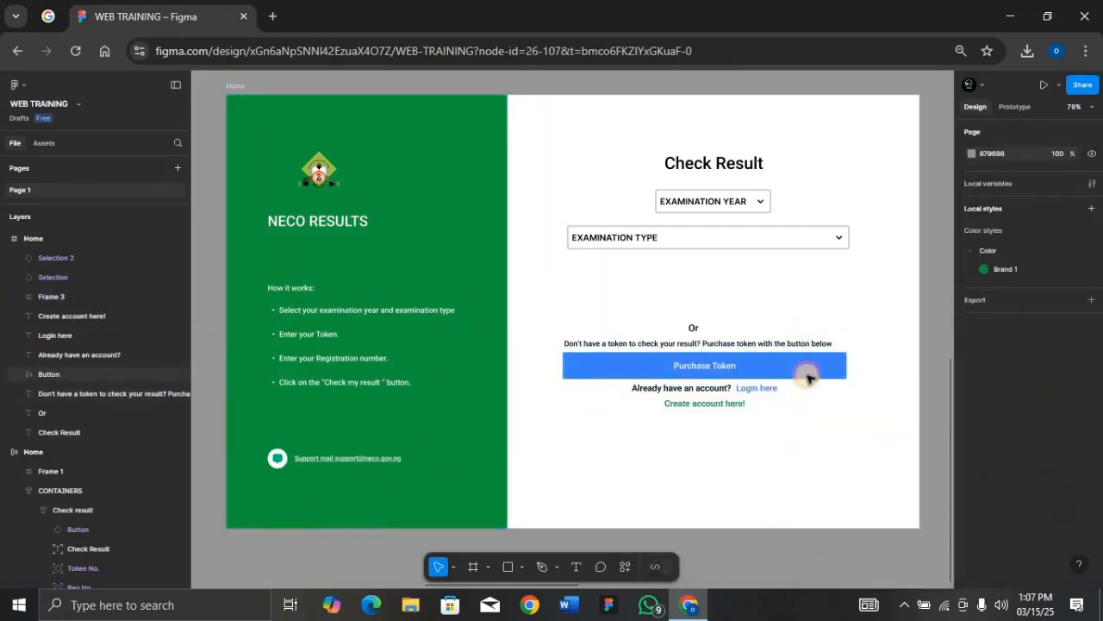
{"action": "left_click", "coordinate": [808, 380]}
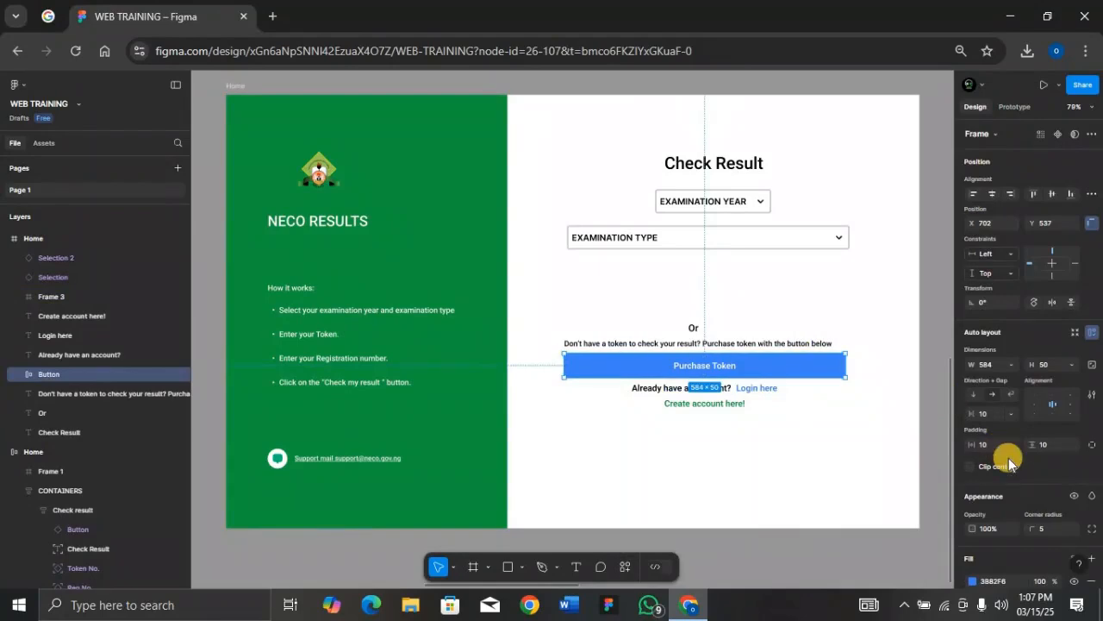
{"action": "scroll", "coordinate": [1008, 458], "scroll_direction": "down", "scroll_amount": 5}
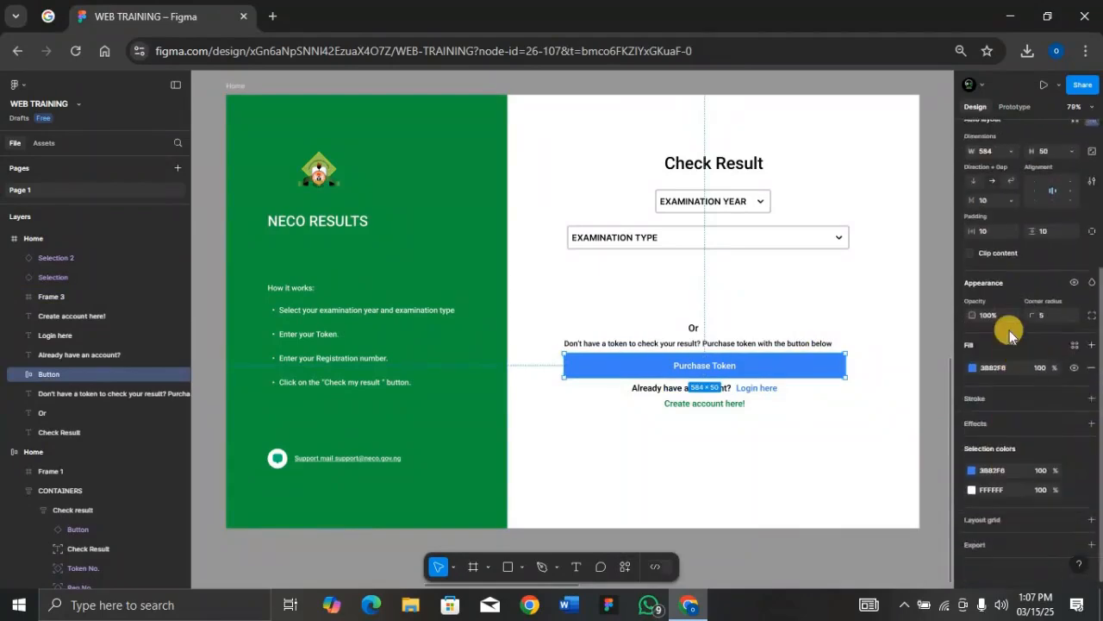
{"action": "left_click", "coordinate": [1076, 346]}
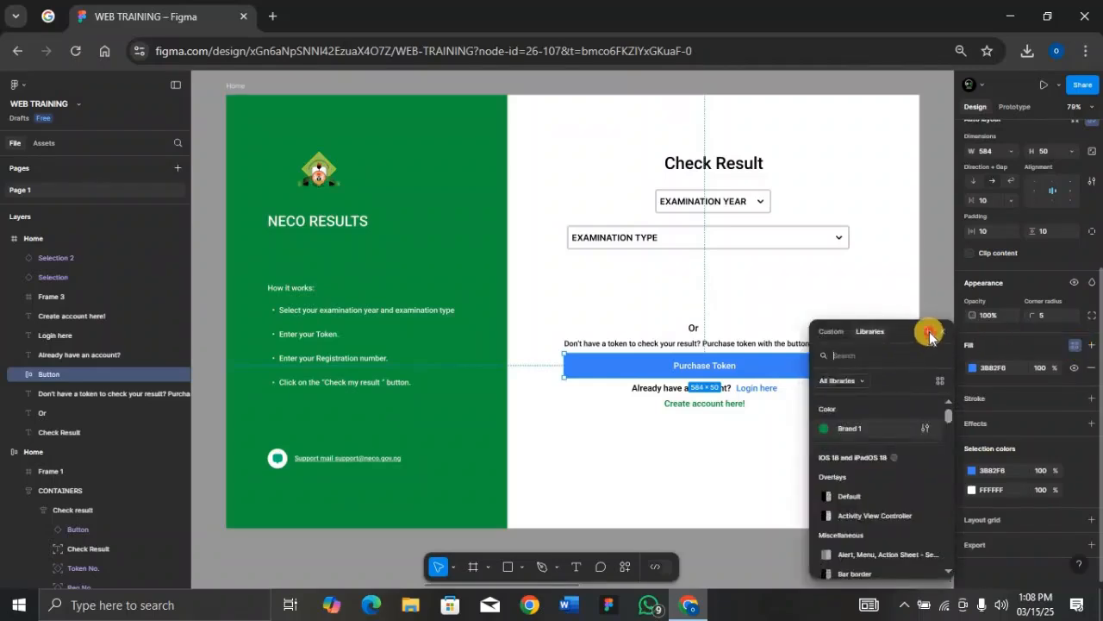
{"action": "left_click", "coordinate": [928, 333]}
{"action": "type", "text": "c"}
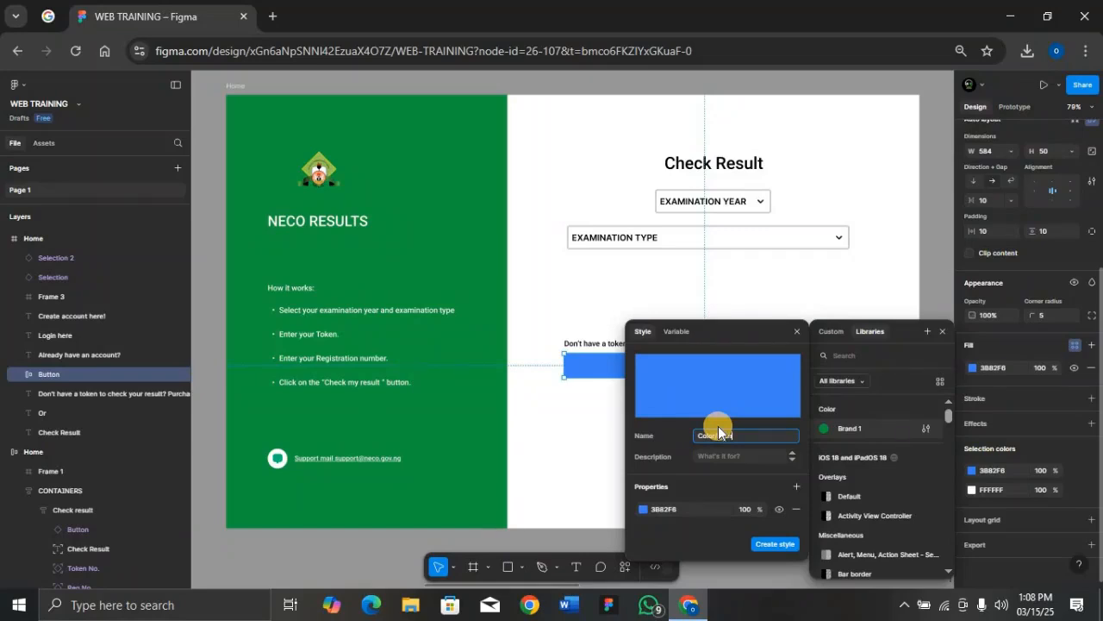
{"action": "type", "text": "olor/Brand 2"}
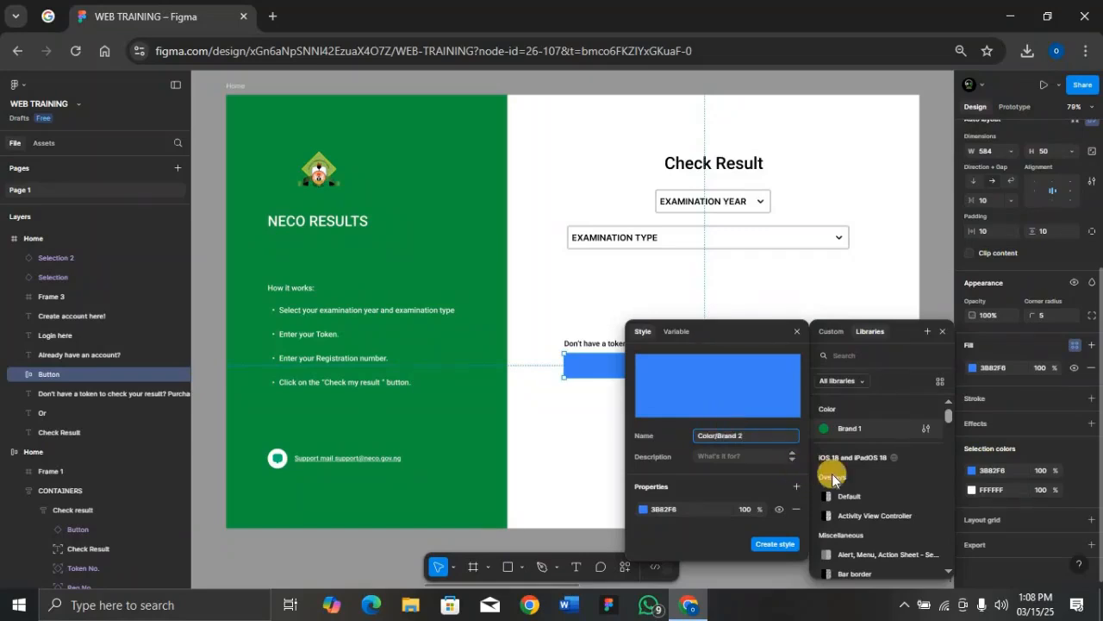
{"action": "left_click", "coordinate": [783, 545]}
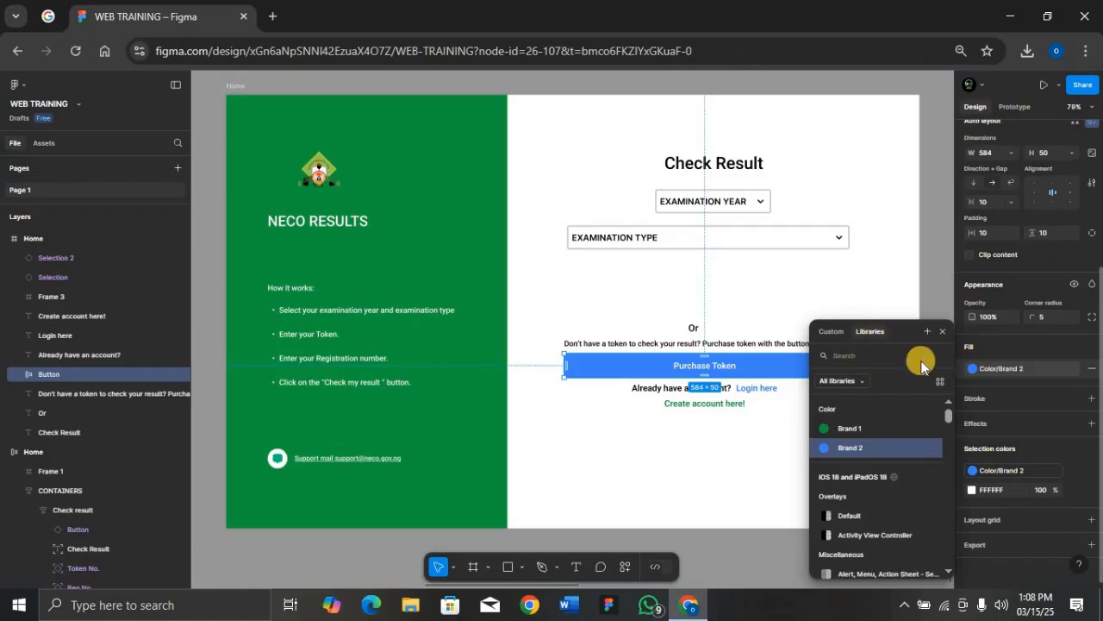
{"action": "left_click", "coordinate": [232, 87]}
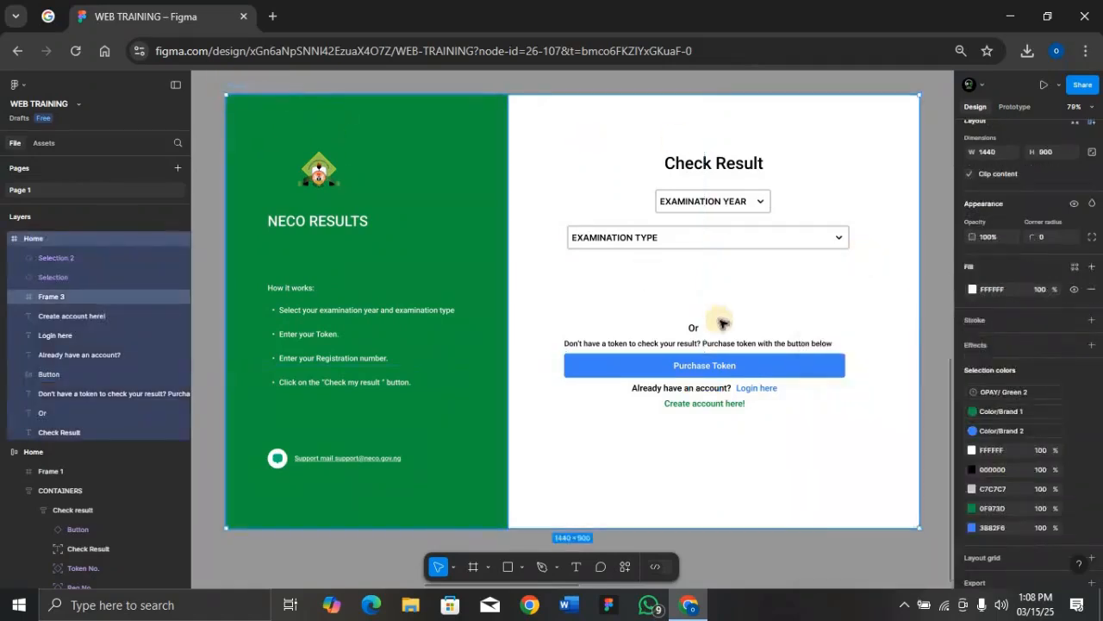
Step: Save the Home frame's FFFFFF white fill as the Color/Background colour style
{"action": "left_click", "coordinate": [1075, 266]}
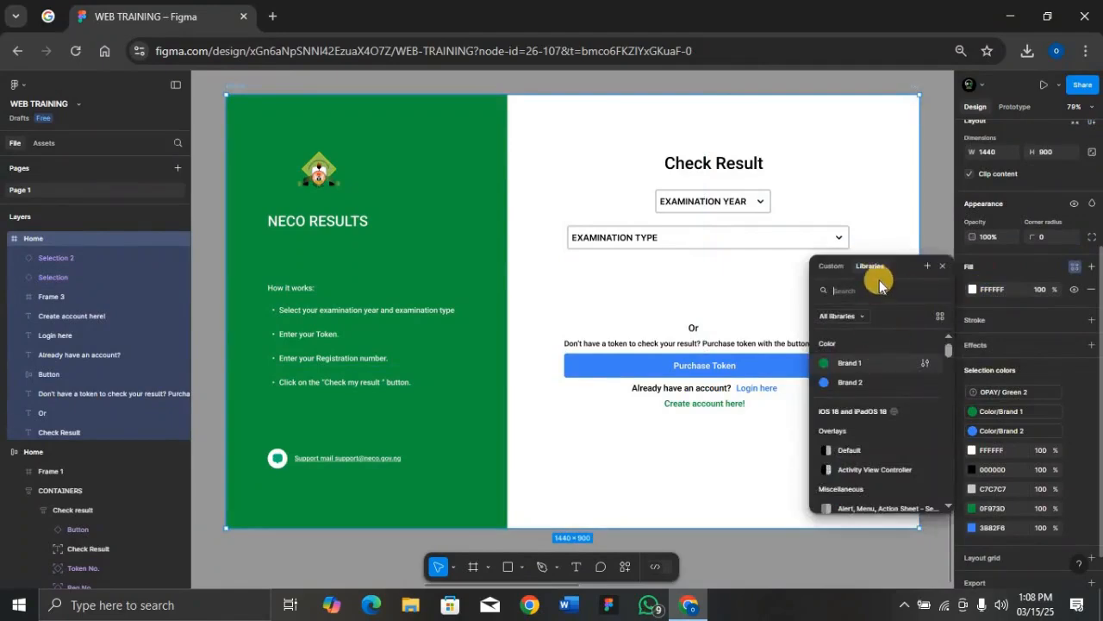
{"action": "left_click", "coordinate": [928, 266]}
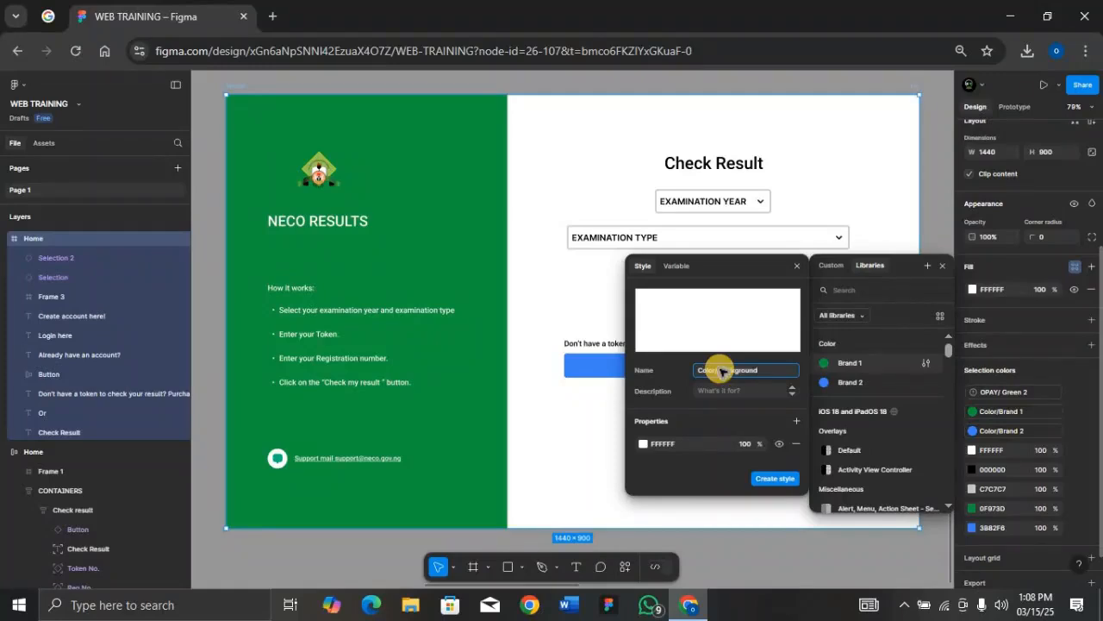
{"action": "key", "text": "Return"}
{"action": "left_click", "coordinate": [946, 220]}
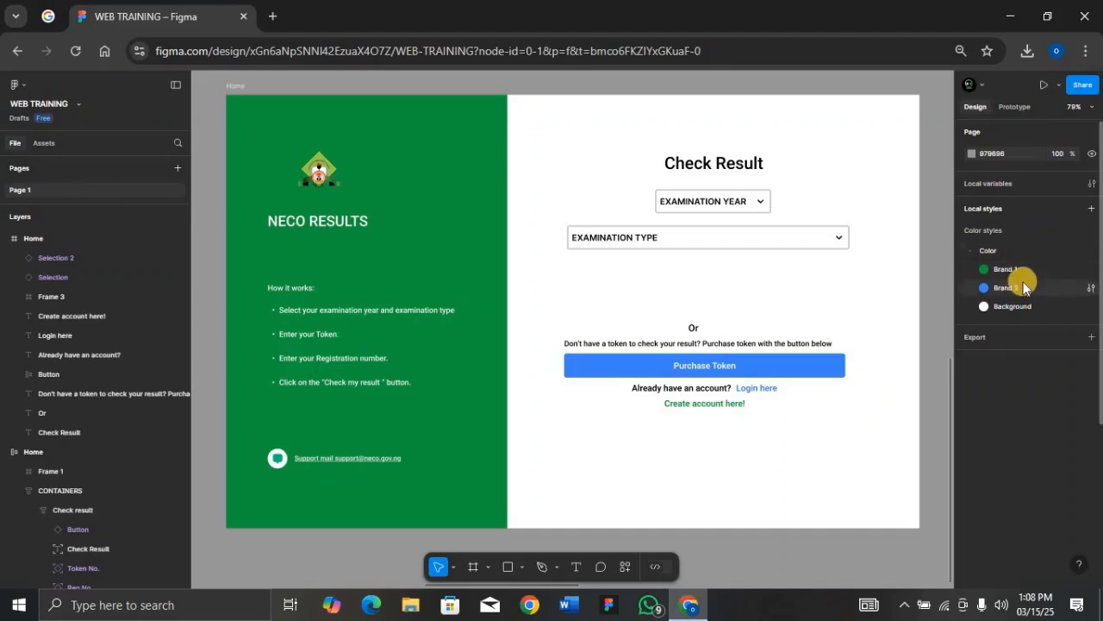
{"action": "left_click", "coordinate": [747, 169]}
{"action": "left_click", "coordinate": [746, 169]}
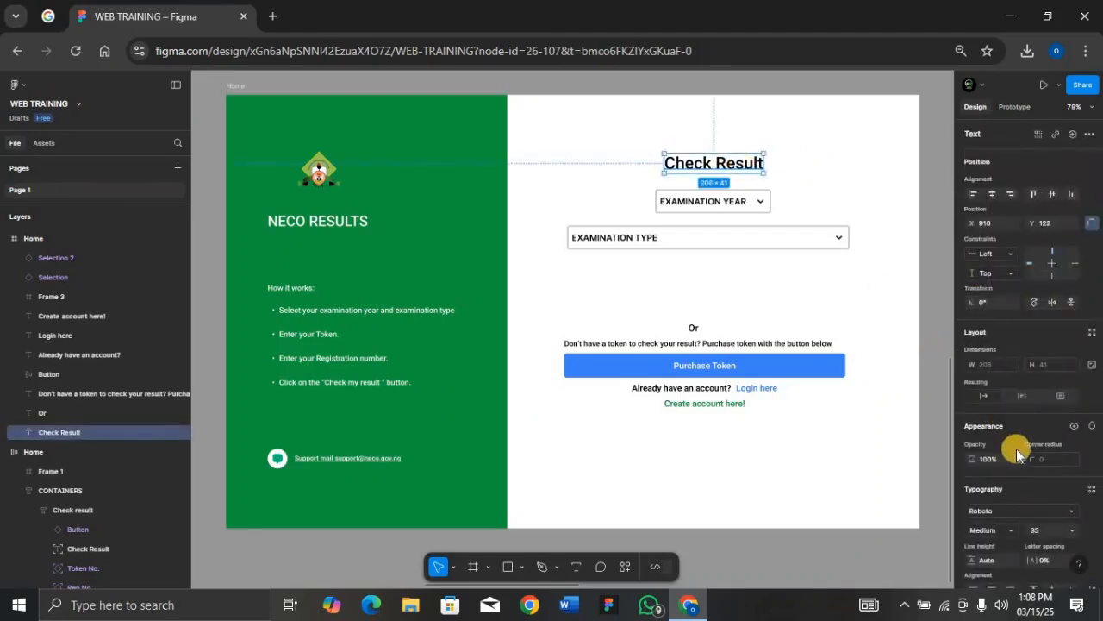
{"action": "scroll", "coordinate": [1017, 448], "scroll_direction": "down", "scroll_amount": 2}
{"action": "scroll", "coordinate": [1016, 448], "scroll_direction": "down", "scroll_amount": 1}
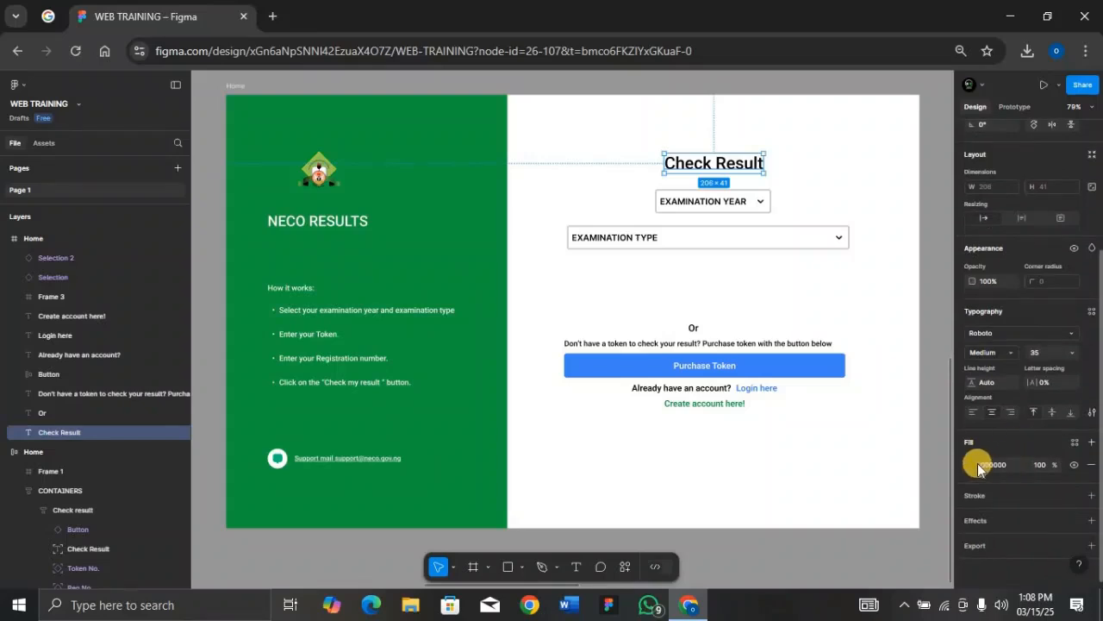
{"action": "left_click", "coordinate": [1080, 443]}
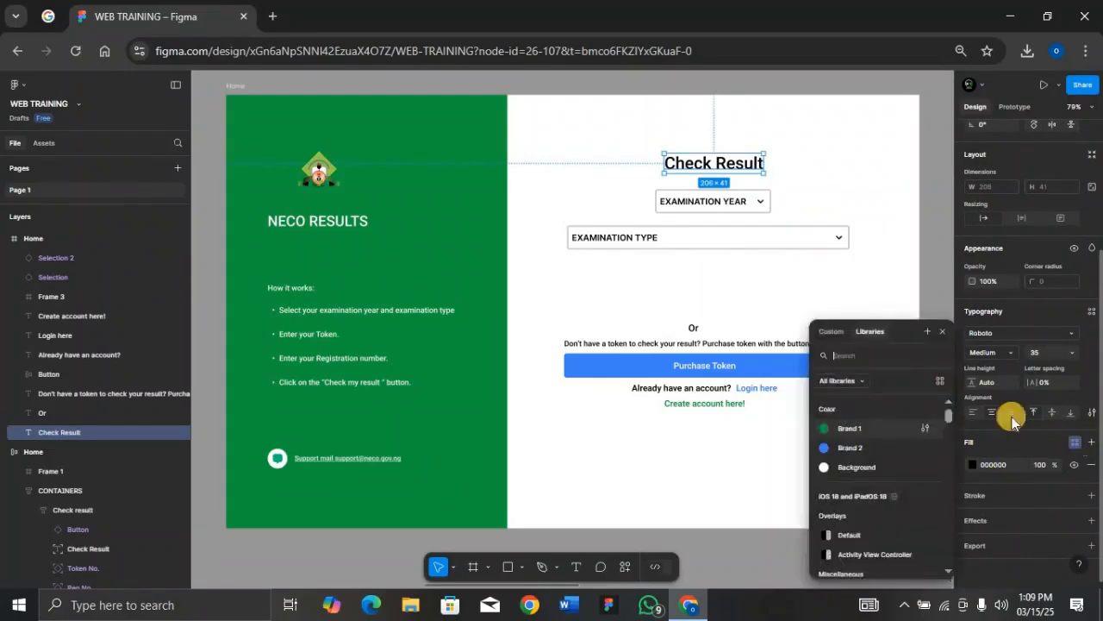
{"action": "left_click", "coordinate": [869, 434]}
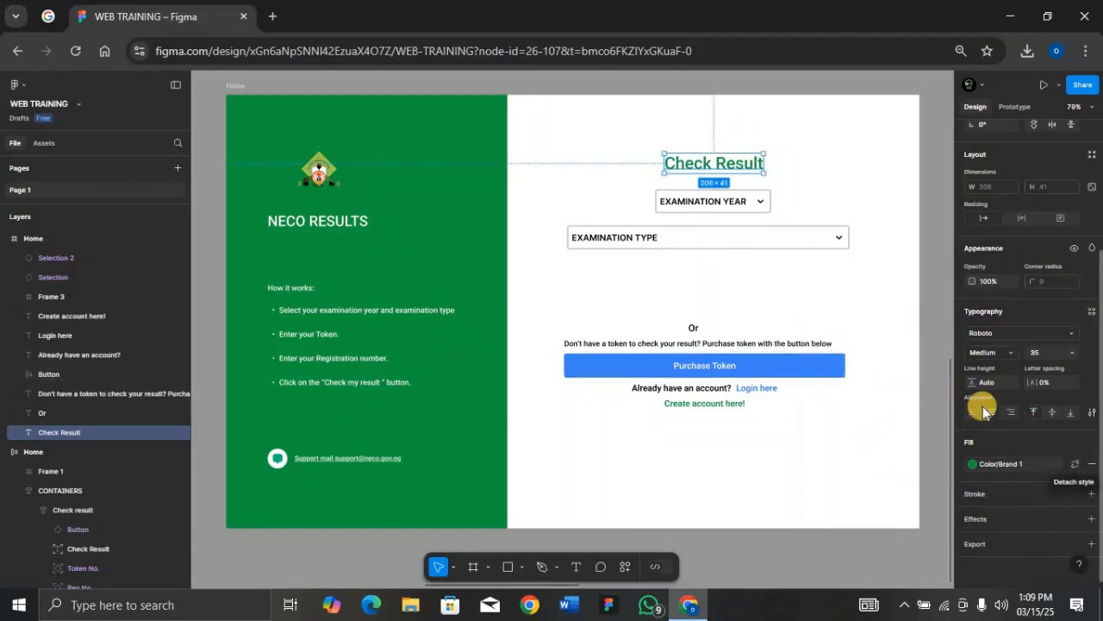
{"action": "left_click", "coordinate": [1053, 463]}
{"action": "left_click", "coordinate": [861, 447]}
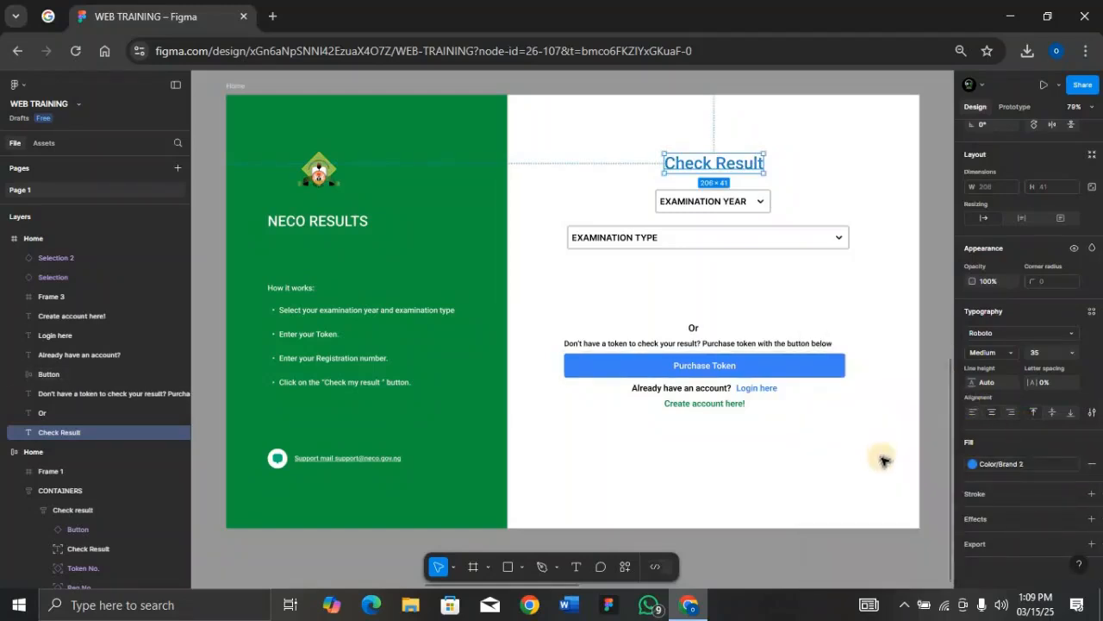
{"action": "left_click", "coordinate": [1044, 461]}
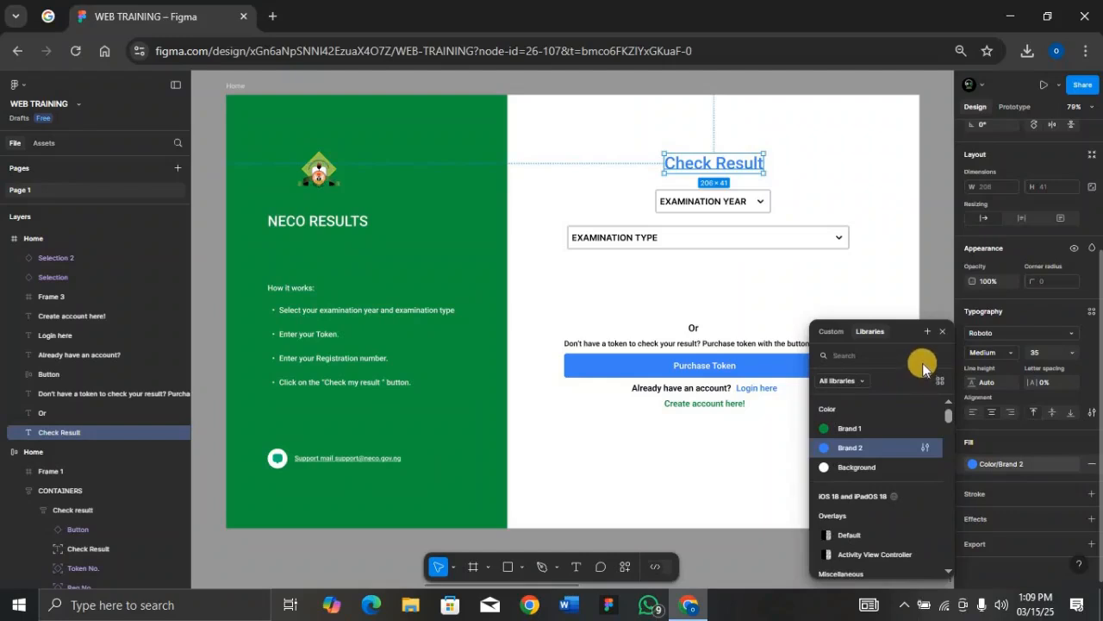
{"action": "left_click", "coordinate": [944, 334]}
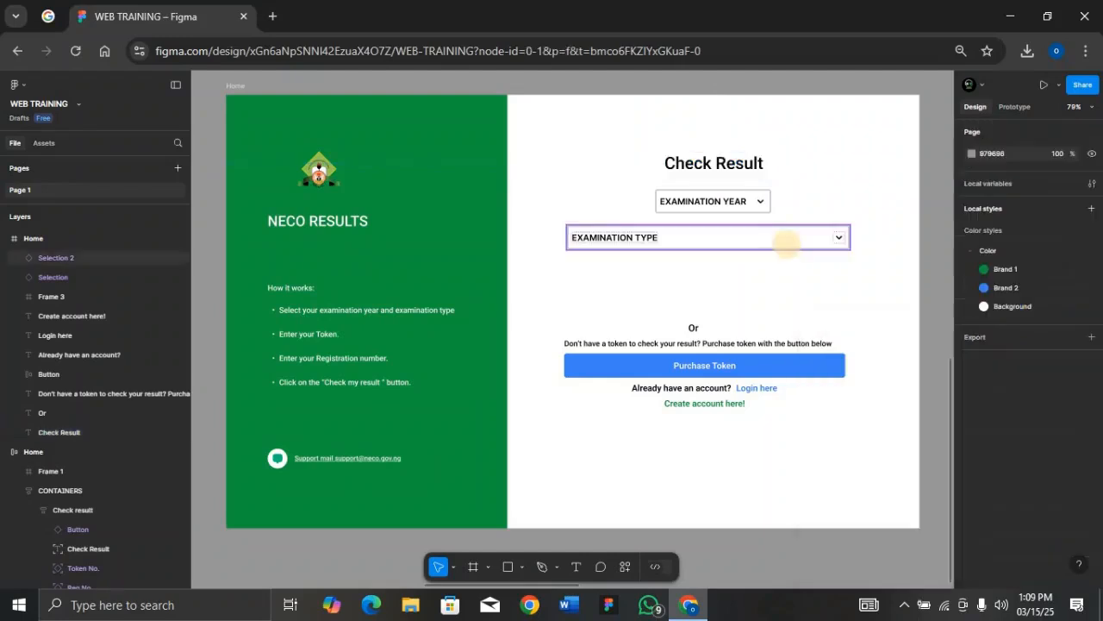
Step: Round the registration-number input box's corners to radius 10
{"action": "left_click", "coordinate": [236, 88]}
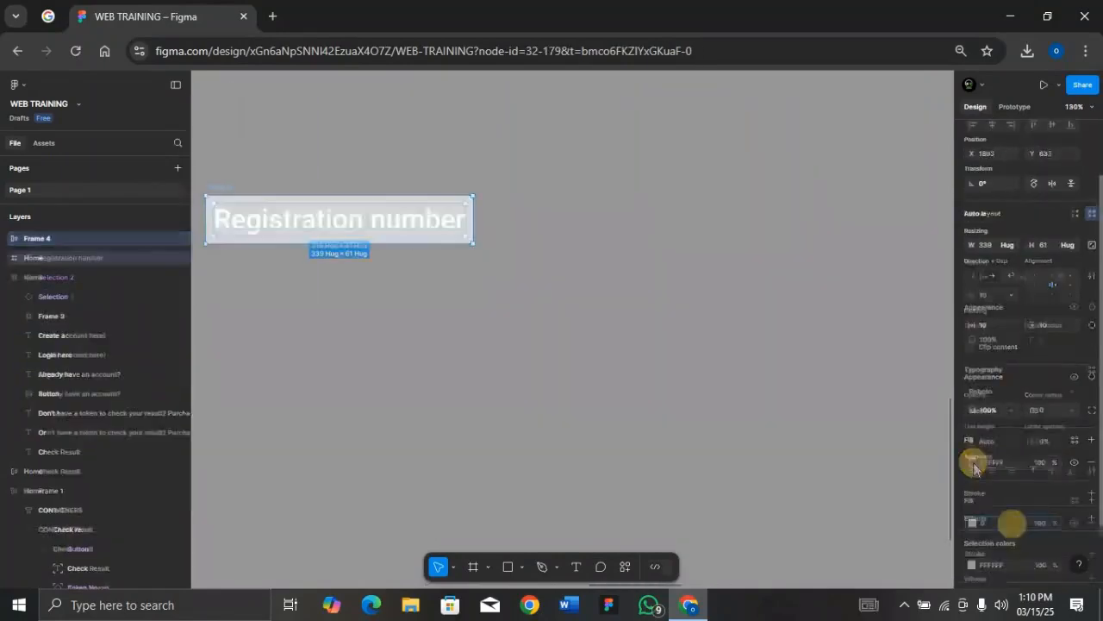
{"action": "left_click", "coordinate": [1009, 522]}
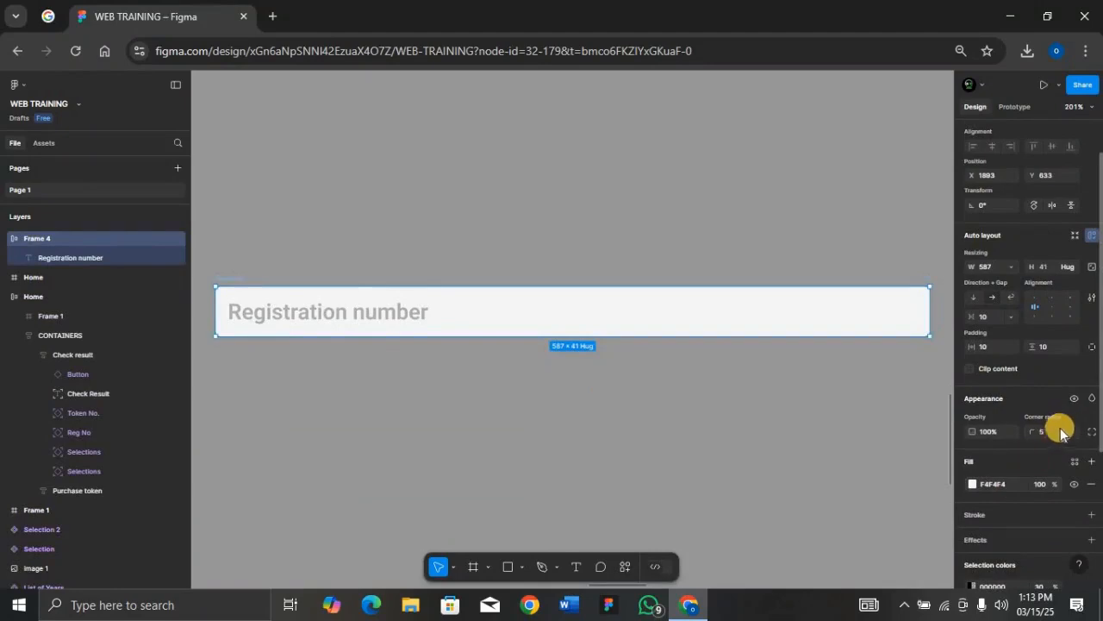
{"action": "key", "text": "Return"}
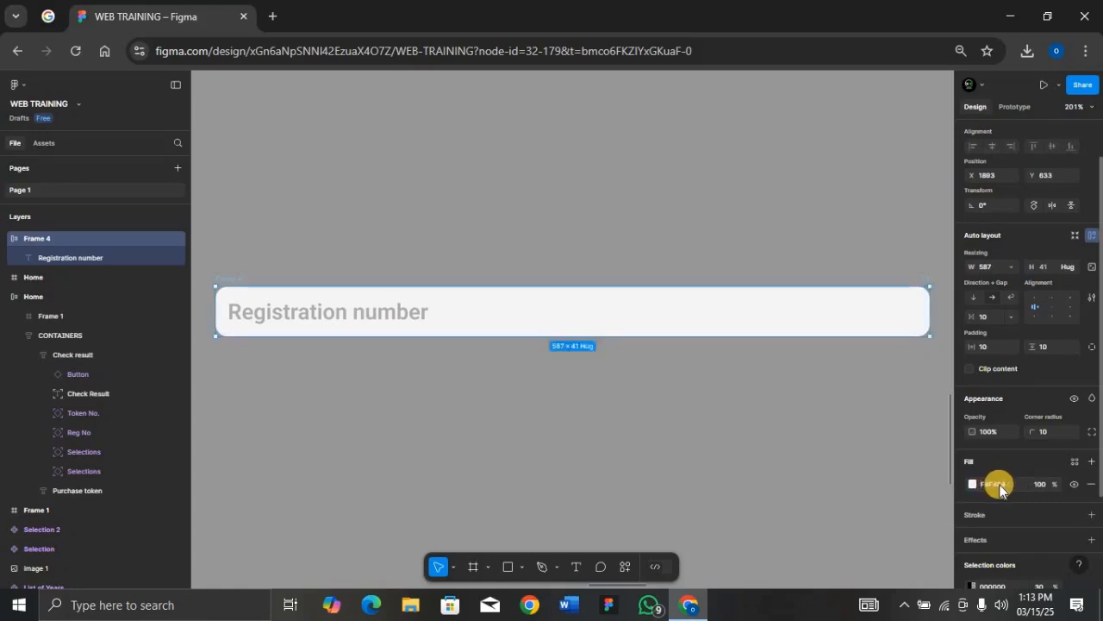
Step: Rename the Frame 4 input box to Reg. No and convert it into a component
{"action": "left_click", "coordinate": [343, 316]}
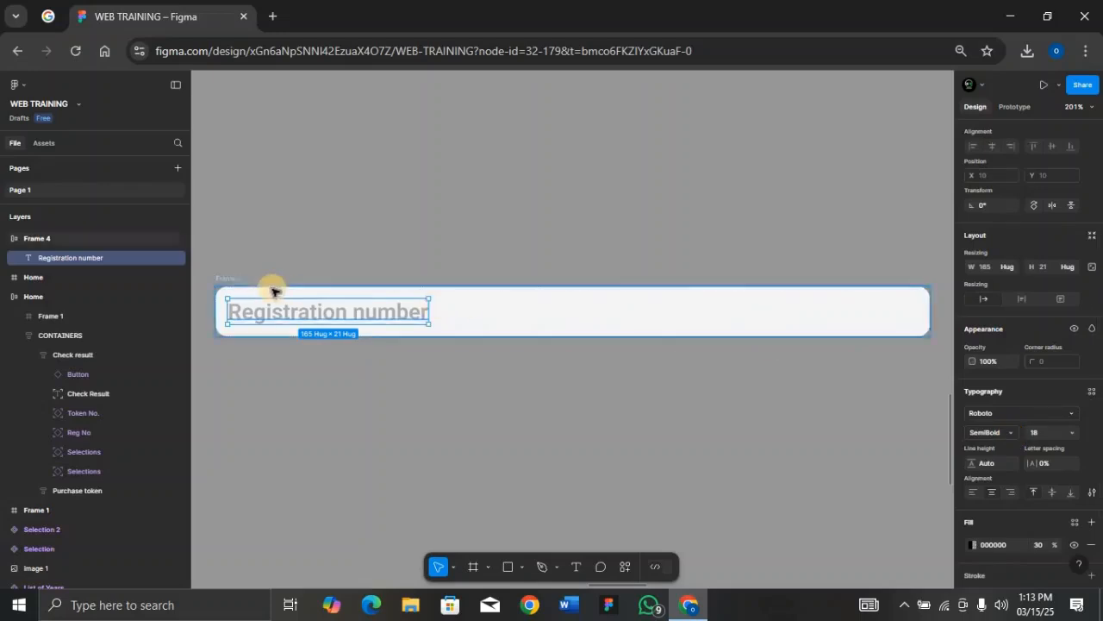
{"action": "left_click", "coordinate": [236, 282]}
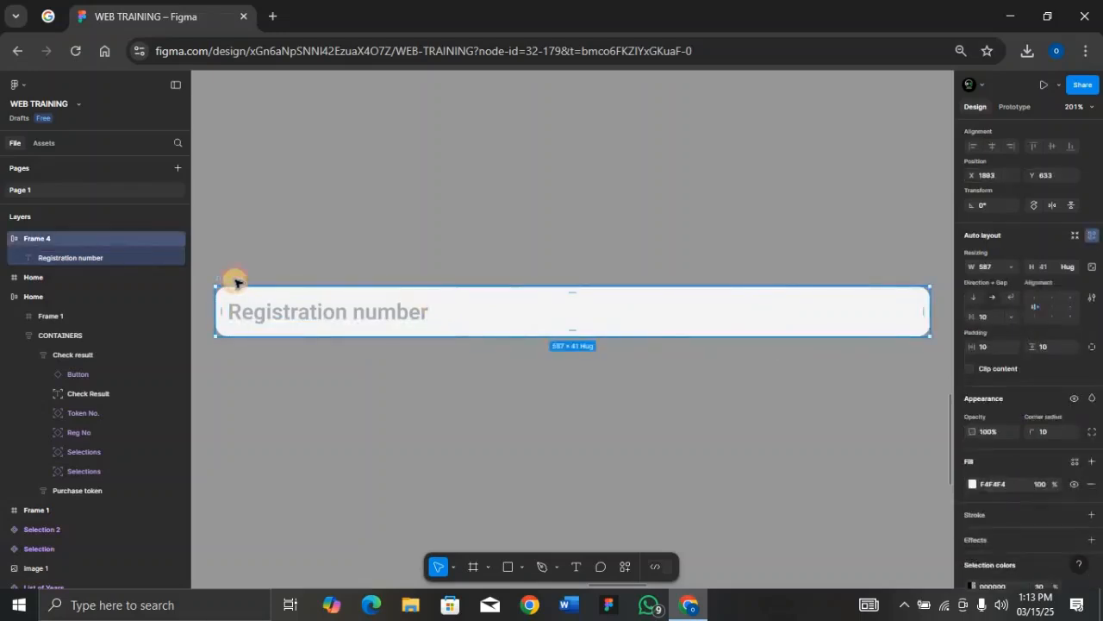
{"action": "double_click", "coordinate": [237, 280]}
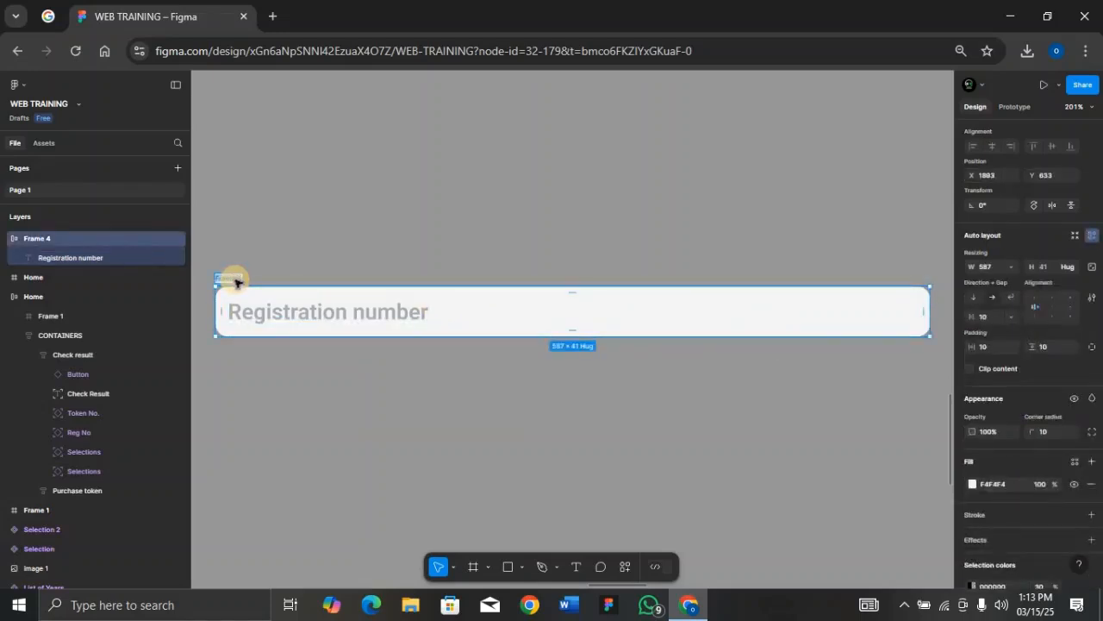
{"action": "type", "text": "Reg.  No"}
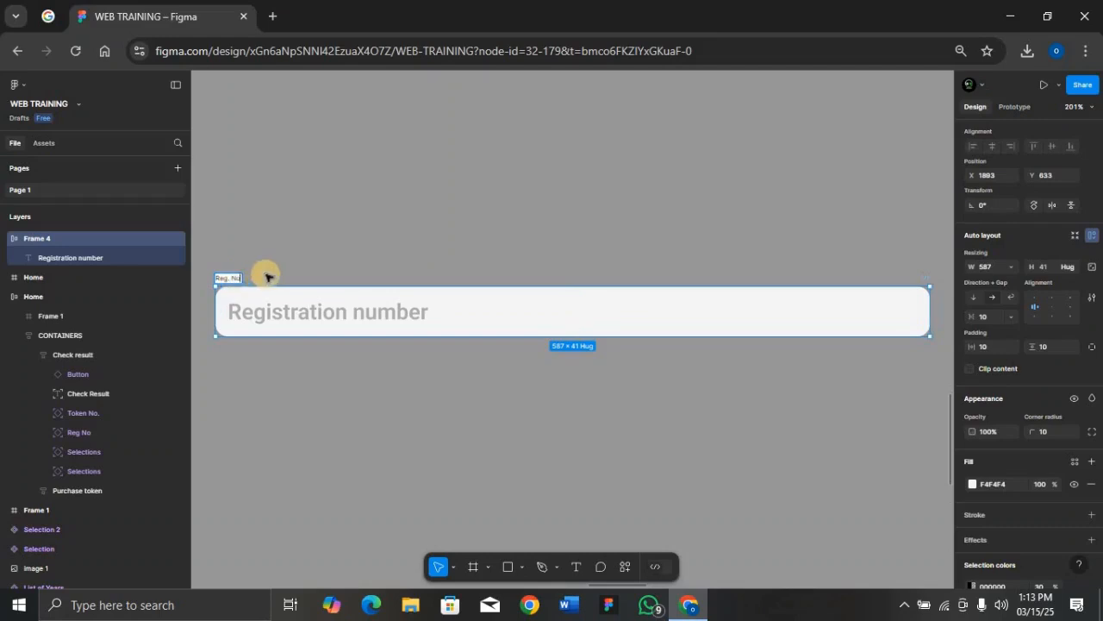
{"action": "key", "text": "Return"}
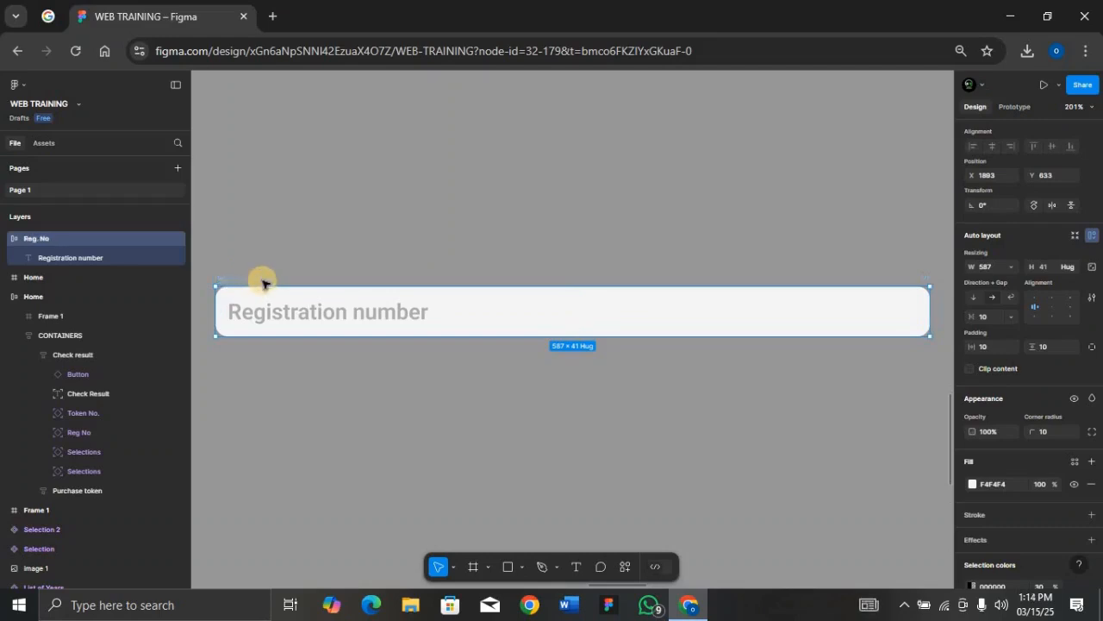
{"action": "key", "text": "ctrl+alt+k"}
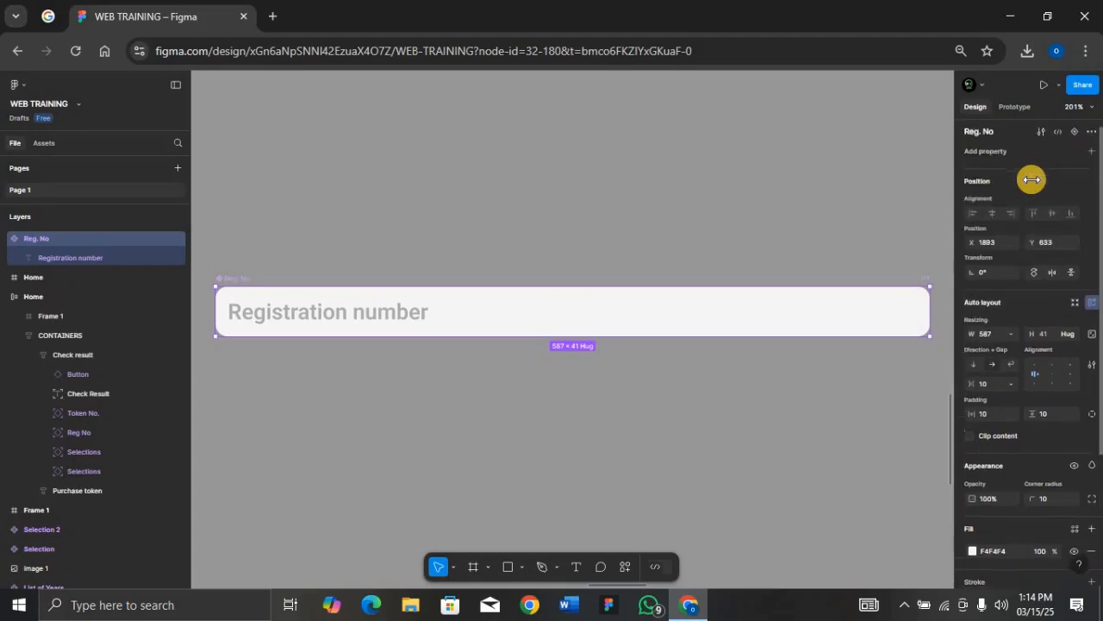
Step: Add Variant2 and Variant3, make the set taller, and move Variant3 lower
{"action": "double_click", "coordinate": [1073, 135]}
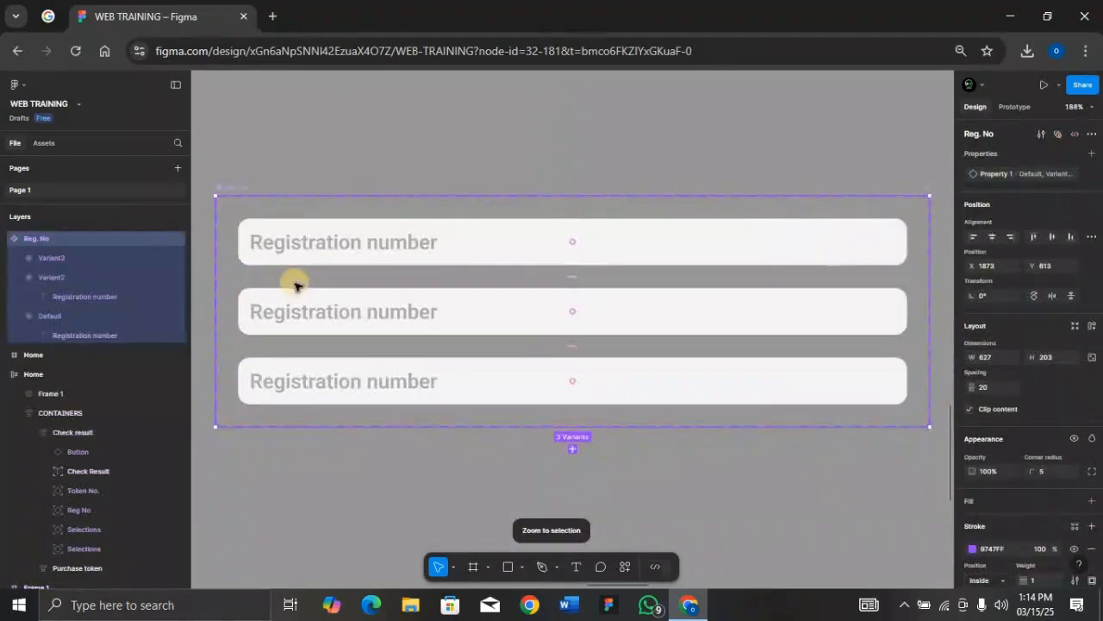
{"action": "left_click", "coordinate": [638, 248]}
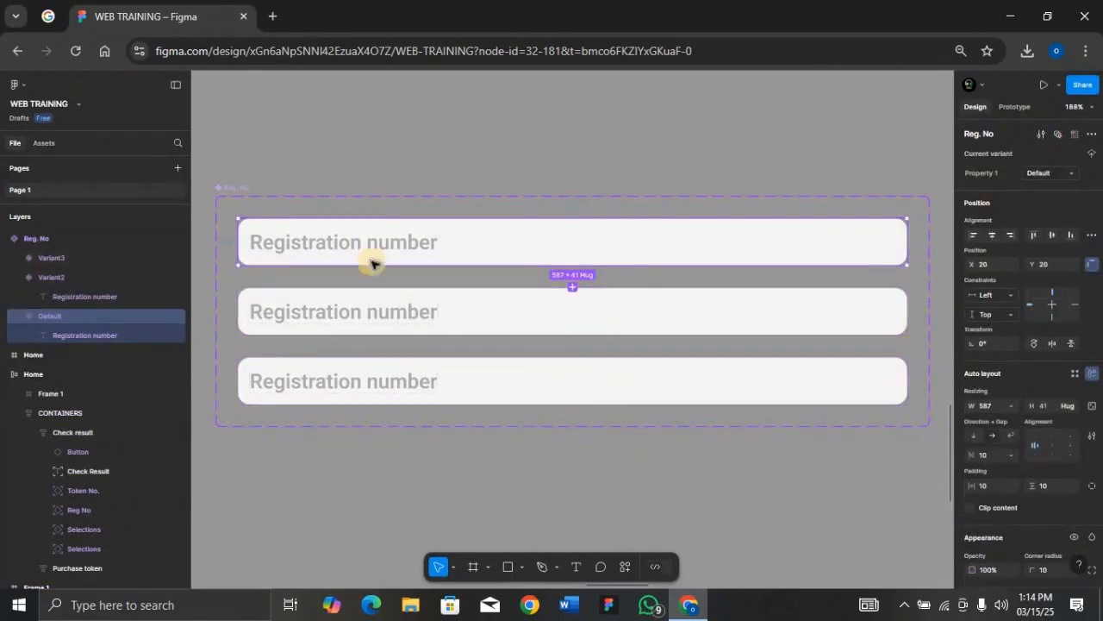
{"action": "left_click", "coordinate": [237, 189]}
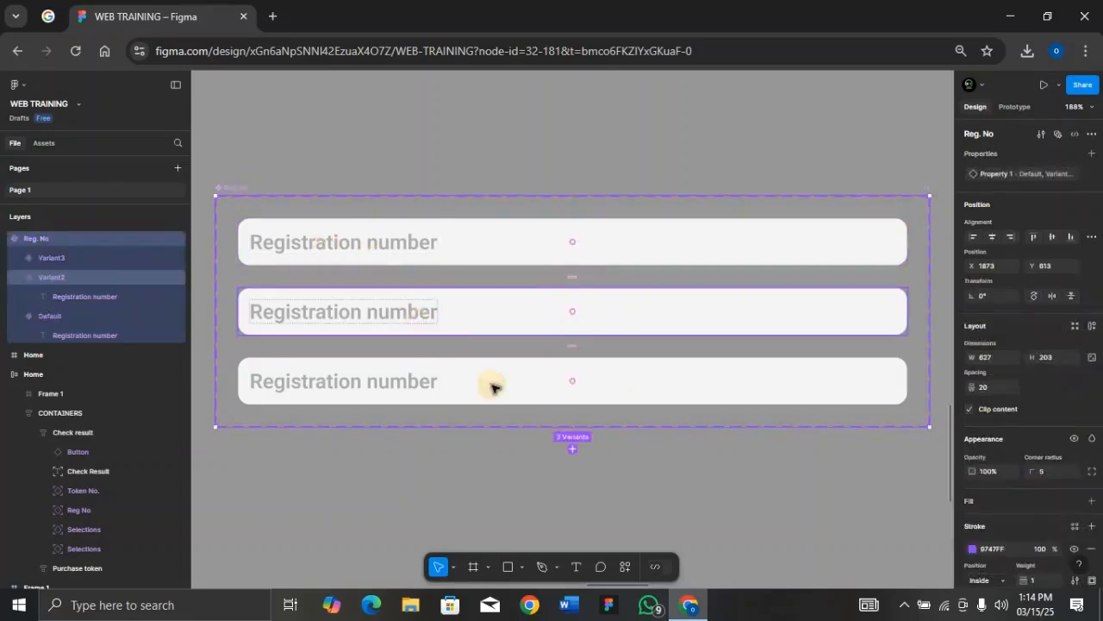
{"action": "left_click_drag", "start_coordinate": [541, 429], "coordinate": [544, 579]}
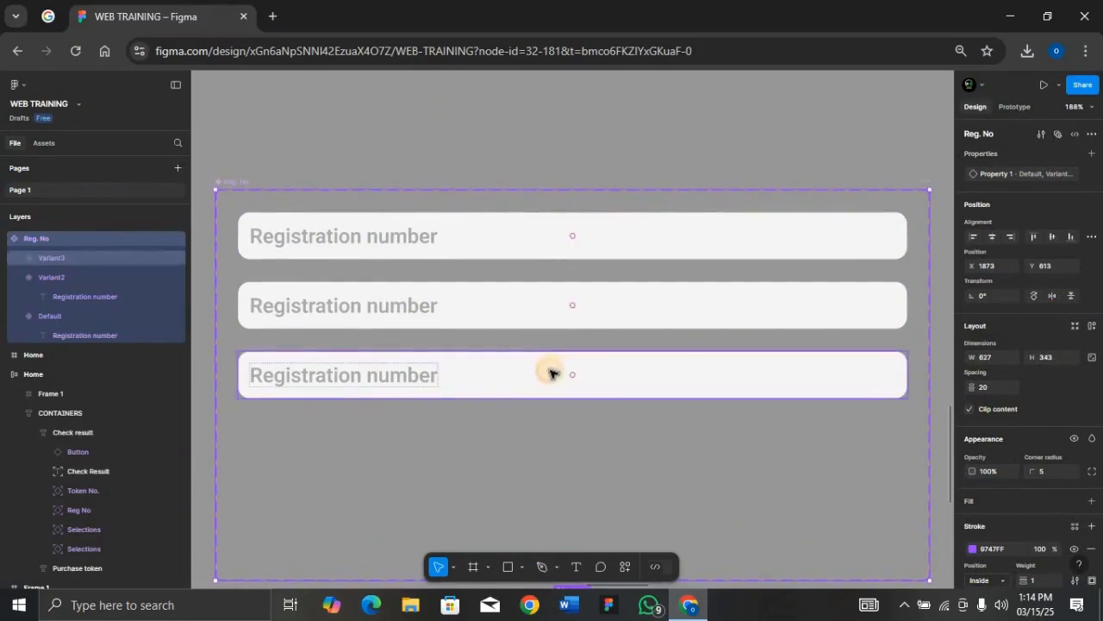
{"action": "left_click", "coordinate": [546, 374]}
{"action": "left_click_drag", "start_coordinate": [543, 418], "coordinate": [543, 510]}
Step: Zoom in to review the Default and second variants, then deselect the set
{"action": "left_click", "coordinate": [521, 250]}
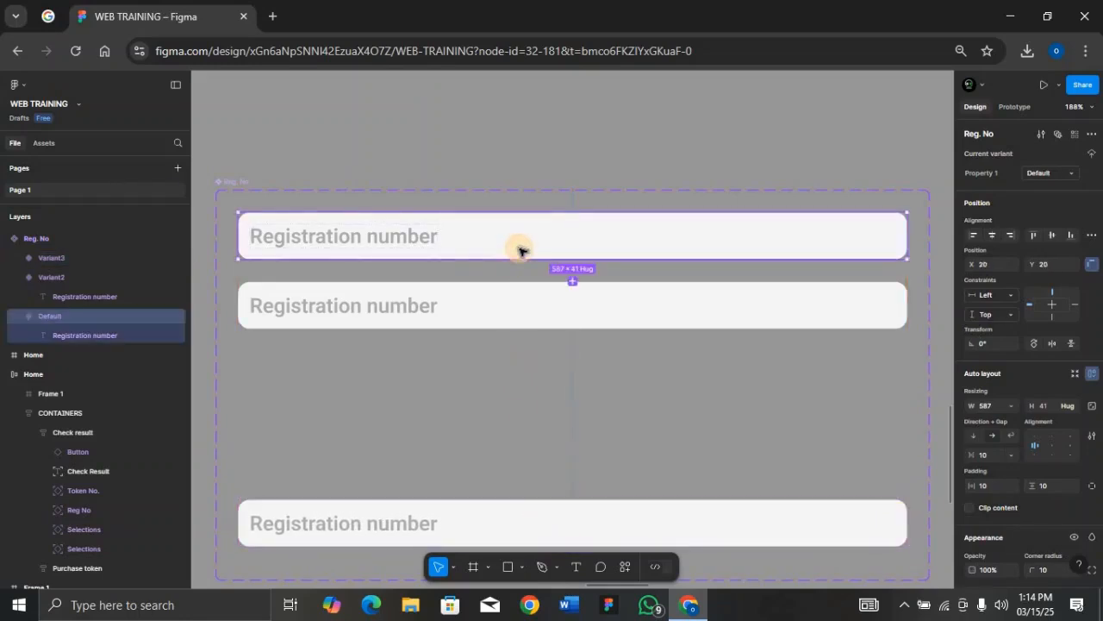
{"action": "left_click", "coordinate": [532, 298]}
{"action": "key", "text": "shift+2"}
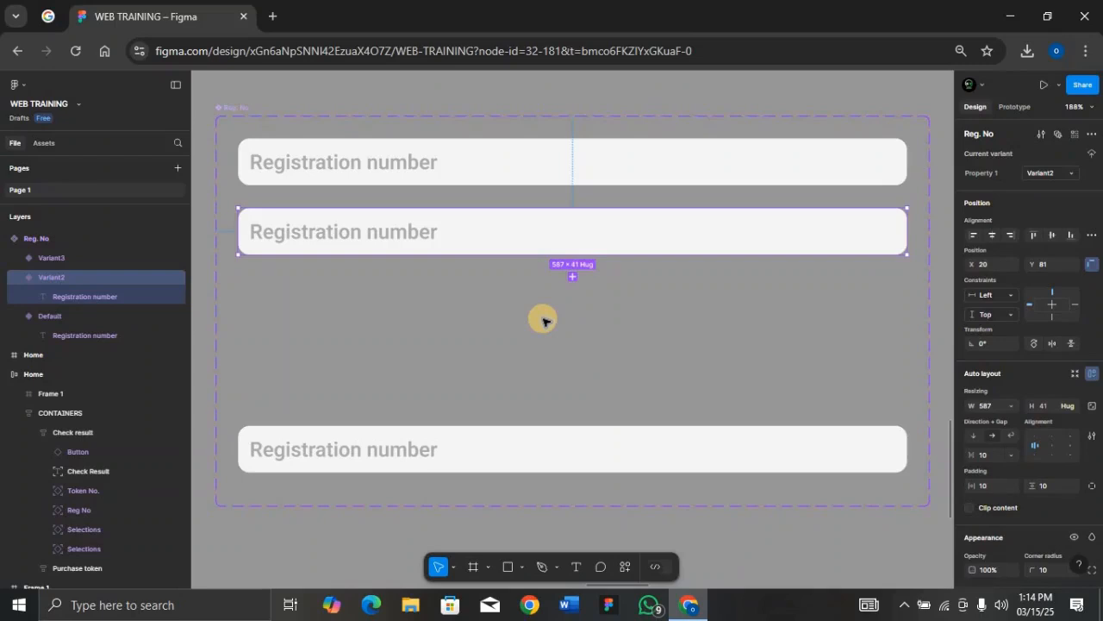
{"action": "scroll", "coordinate": [543, 321], "scroll_direction": "down", "scroll_amount": 5, "text": "ctrl"}
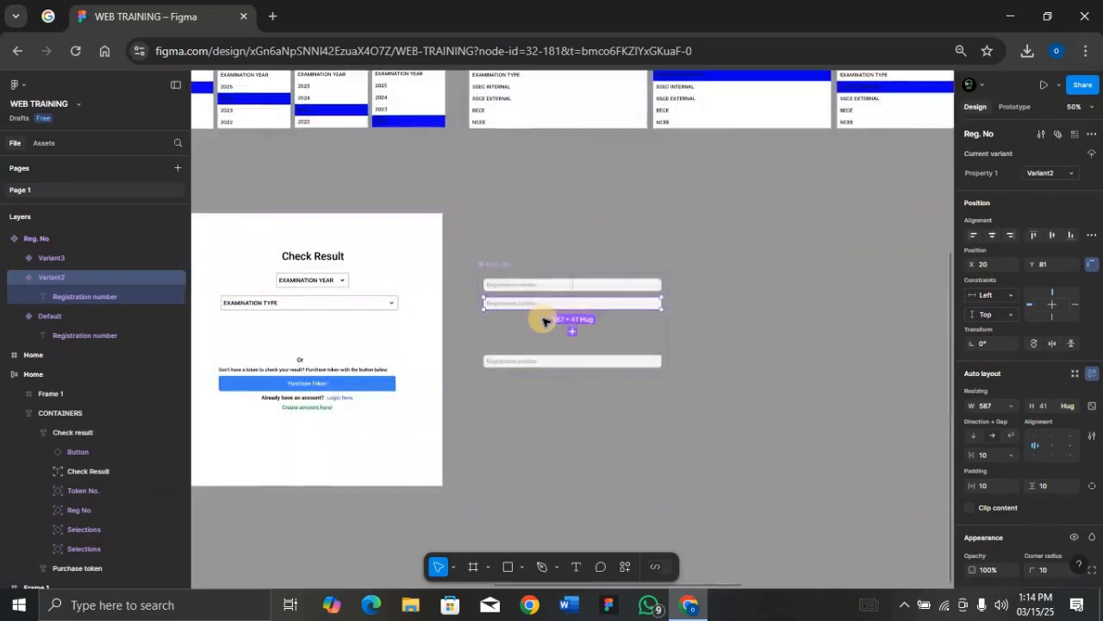
{"action": "left_click", "coordinate": [500, 268]}
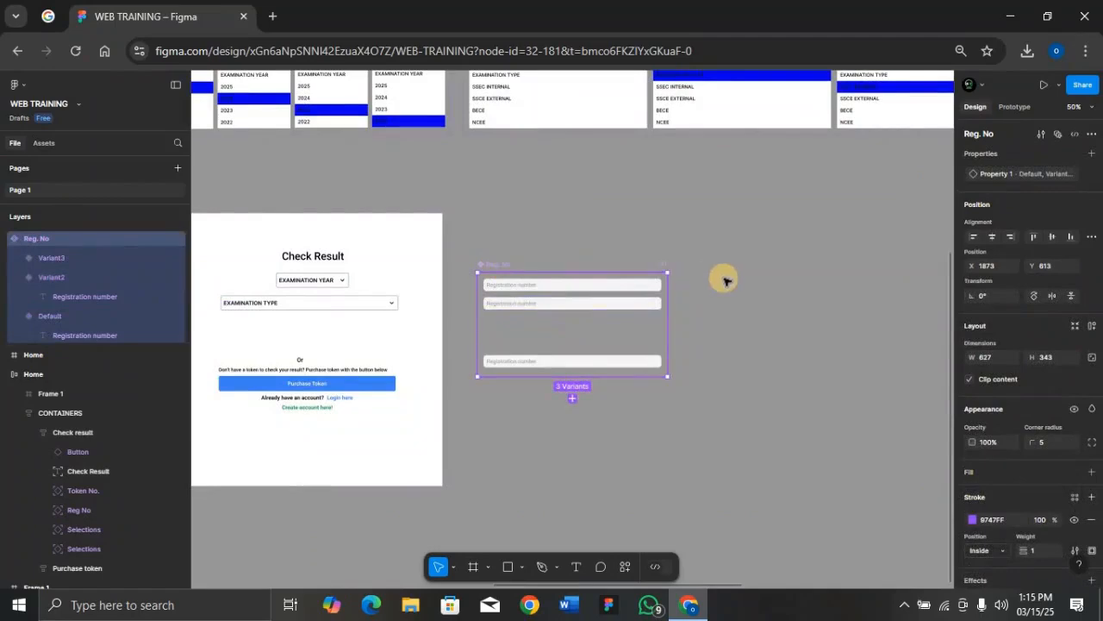
{"action": "left_click", "coordinate": [698, 291]}
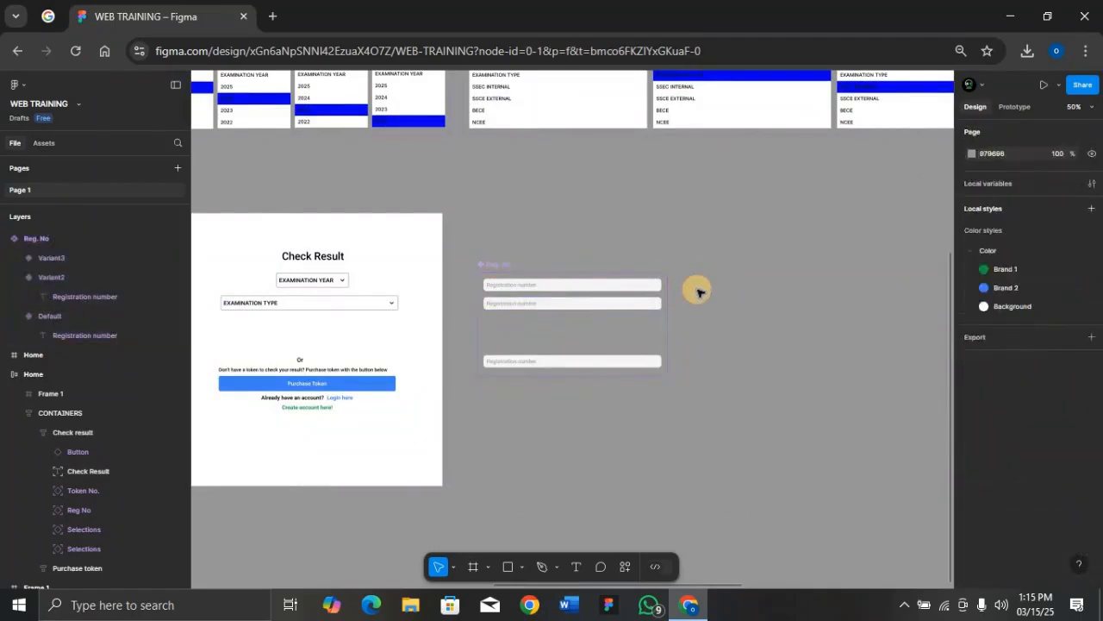
Step: Add the text 56427865FG beside the Reg. No variants
{"action": "scroll", "coordinate": [697, 291], "scroll_direction": "up", "scroll_amount": 3, "text": "ctrl"}
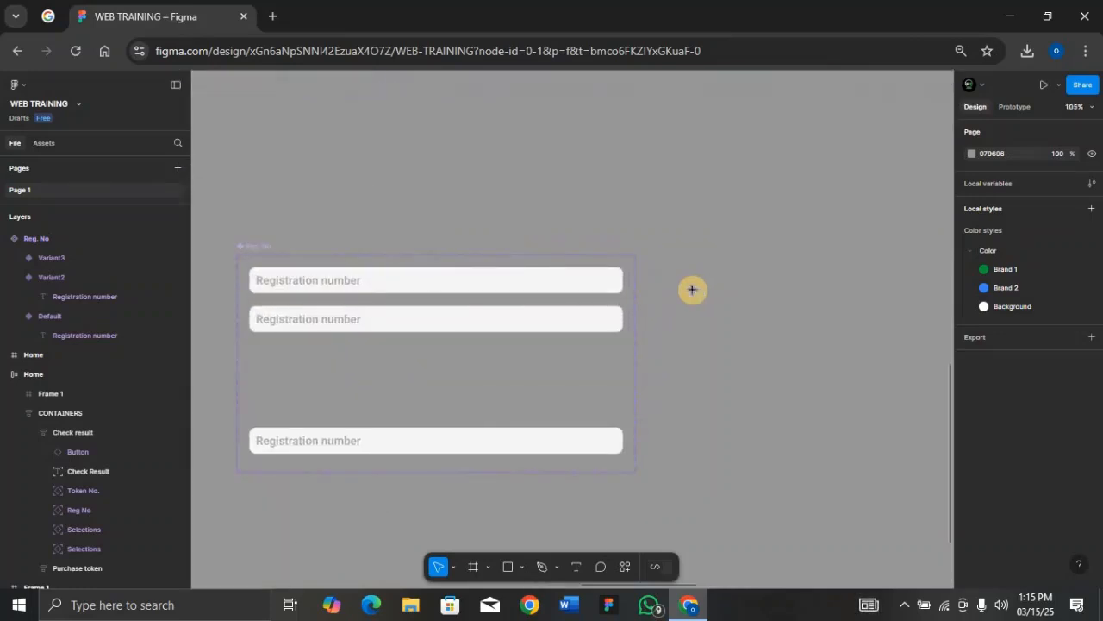
{"action": "key", "text": "t"}
{"action": "left_click", "coordinate": [685, 291]}
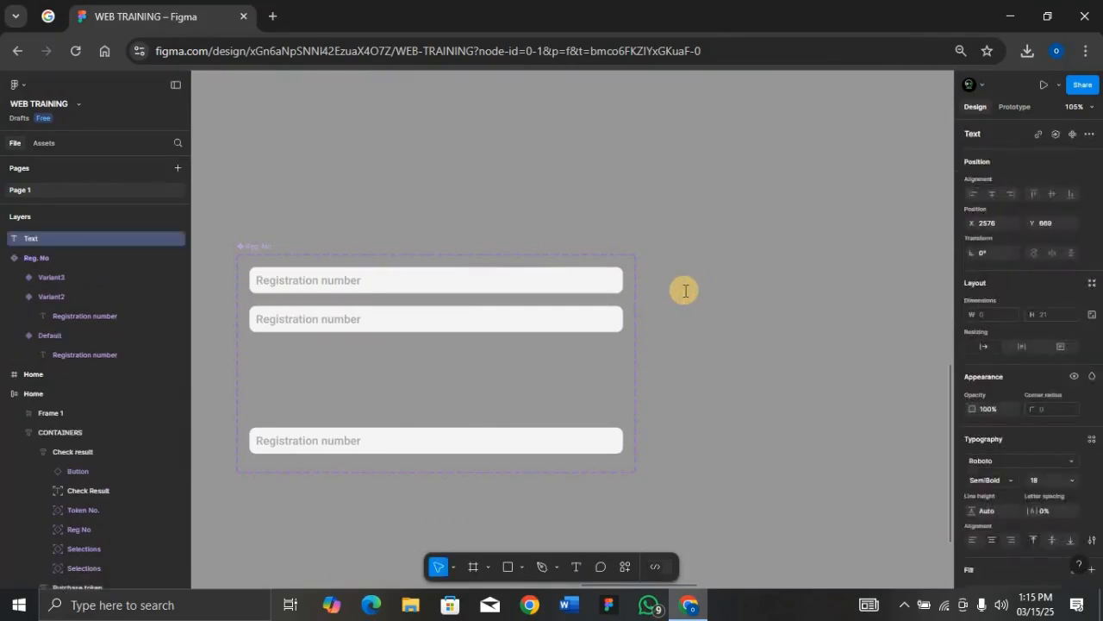
{"action": "scroll", "coordinate": [685, 290], "scroll_direction": "up", "scroll_amount": 3, "text": "ctrl"}
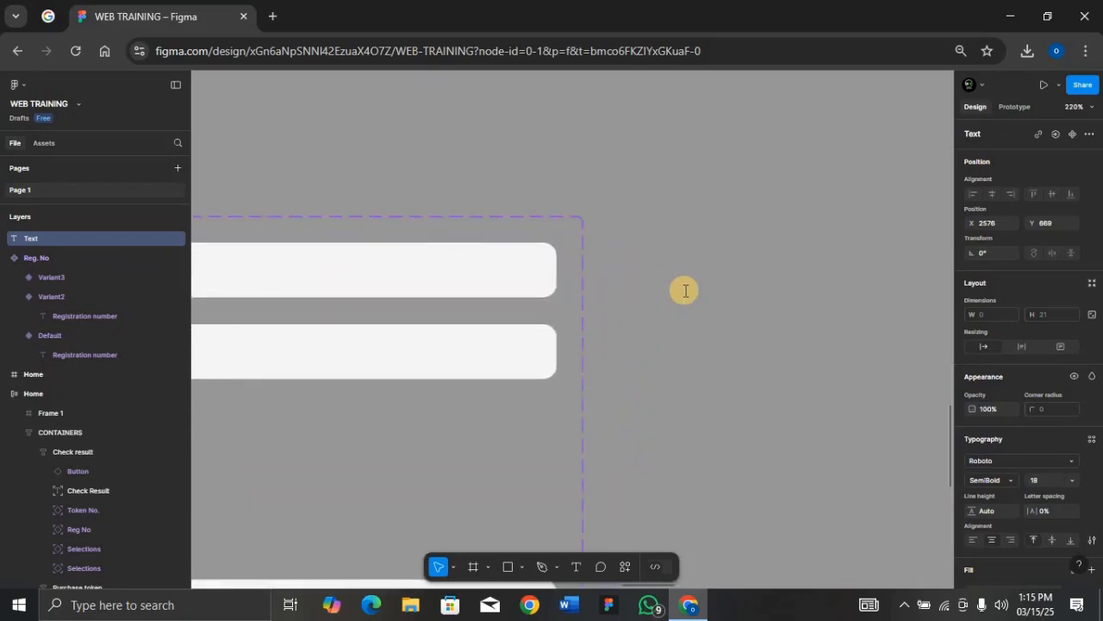
{"action": "type", "text": "5642786"}
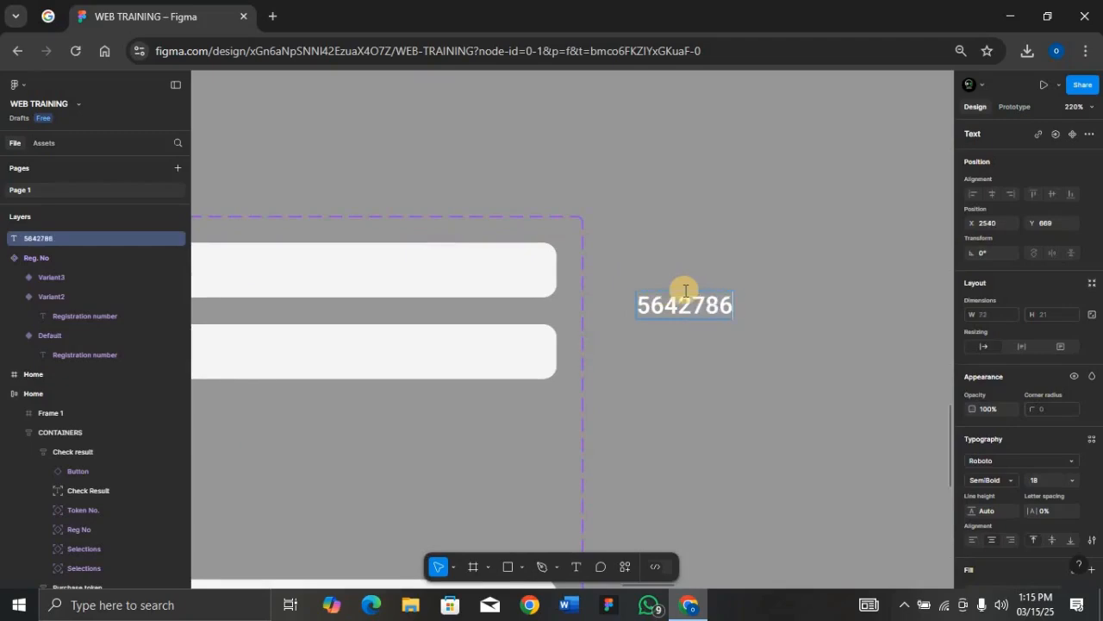
{"action": "type", "text": "5FG"}
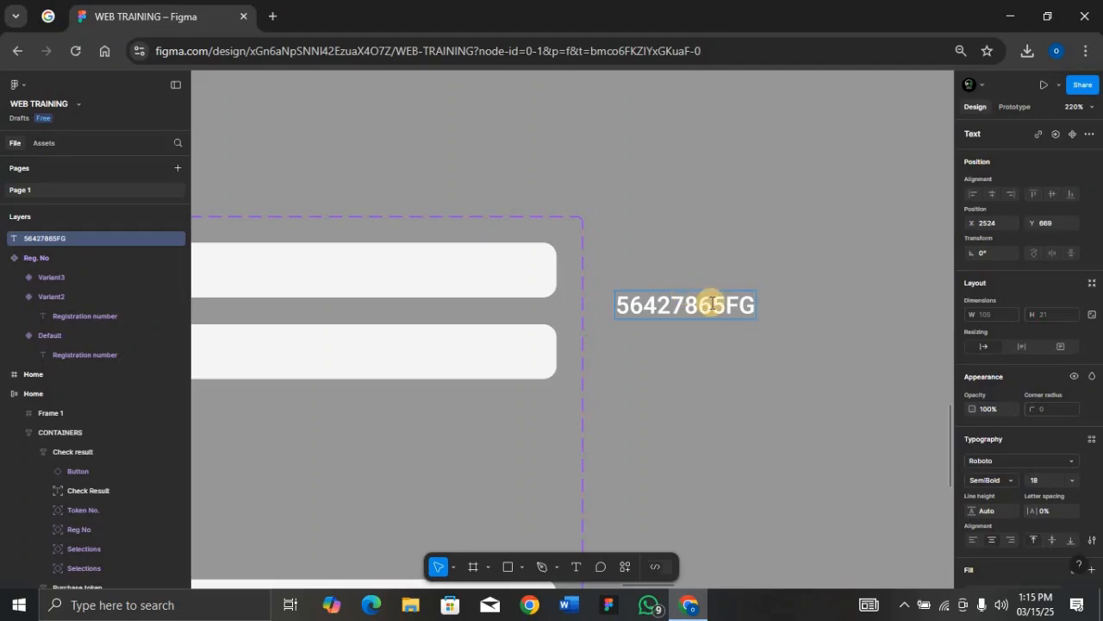
{"action": "type", "text": "a"}
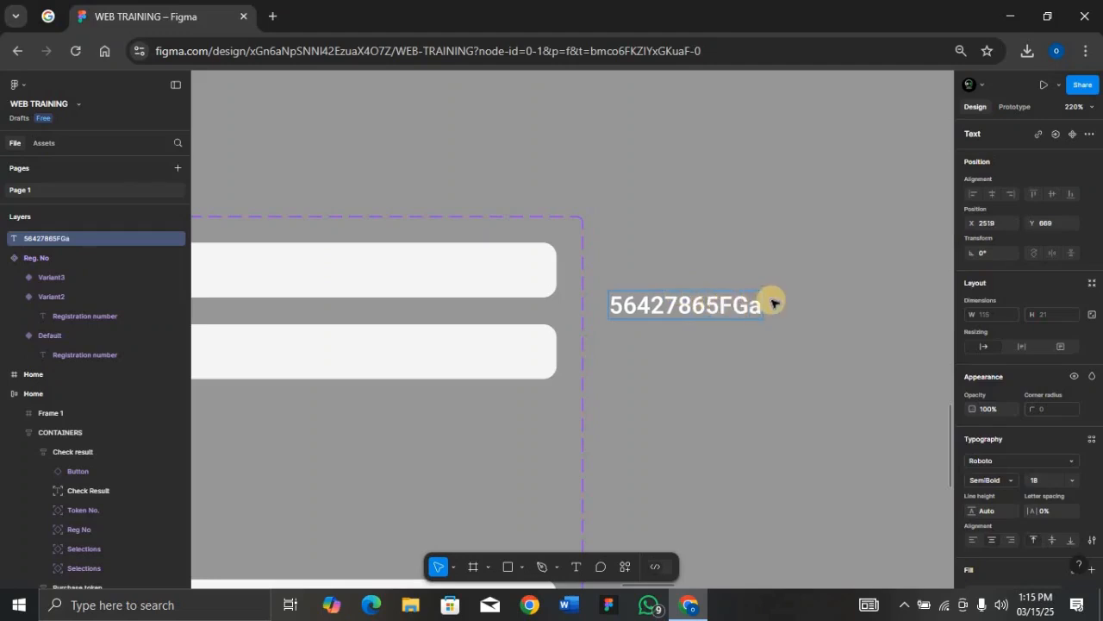
{"action": "key", "text": "BackSpace"}
{"action": "key", "text": "Escape"}
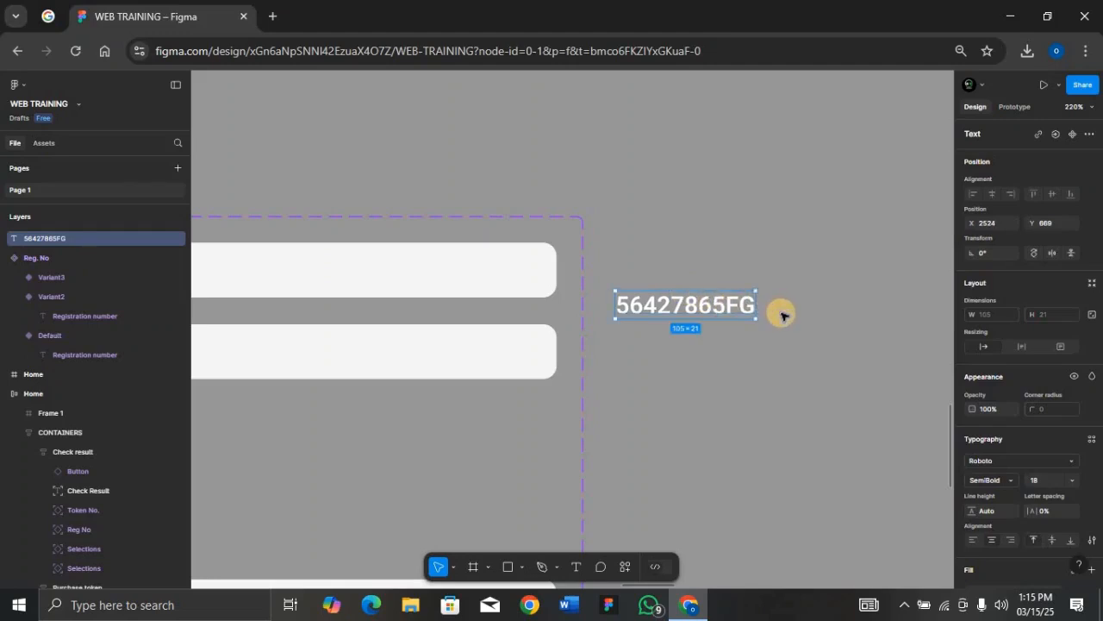
Step: Wrap the number text in an auto layout frame and shift it slightly right
{"action": "key", "text": "shift+a"}
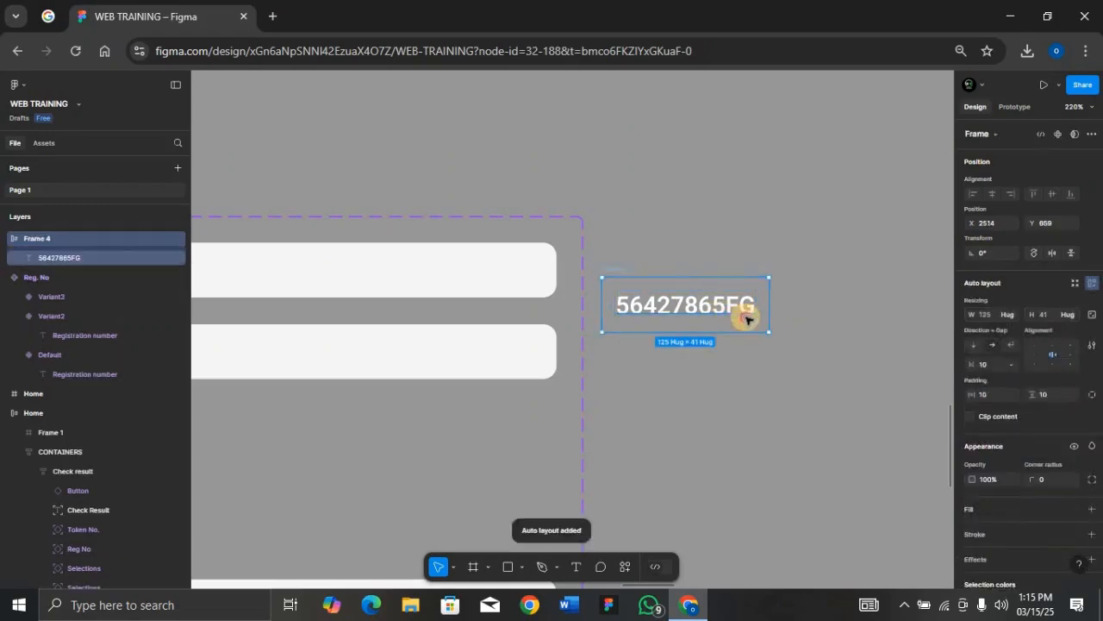
{"action": "left_click_drag", "start_coordinate": [746, 318], "coordinate": [791, 320]}
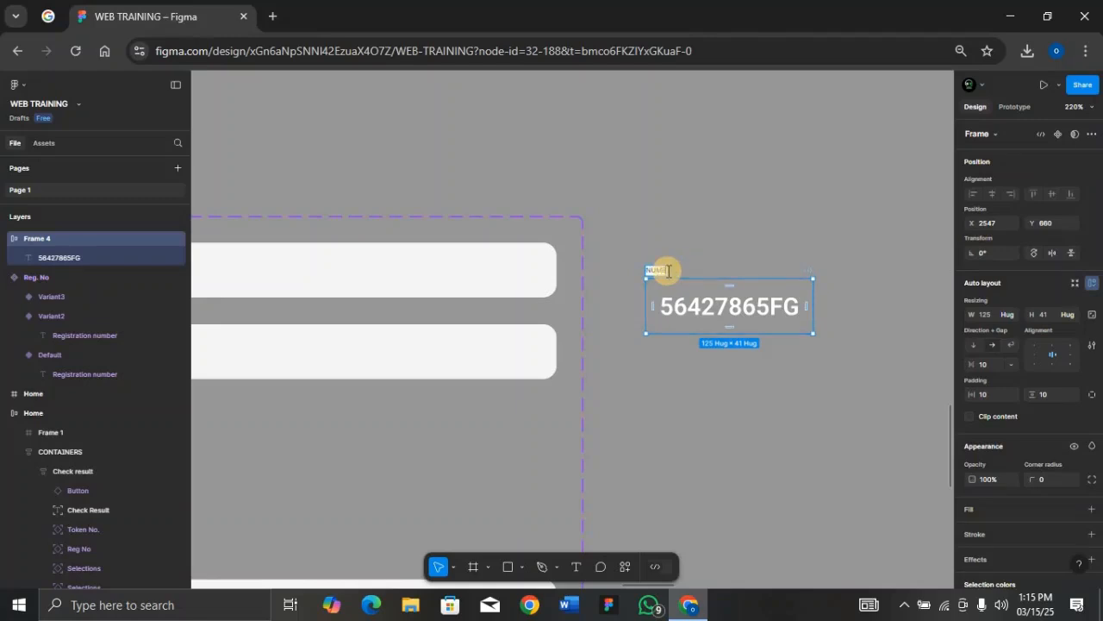
{"action": "left_click", "coordinate": [626, 567]}
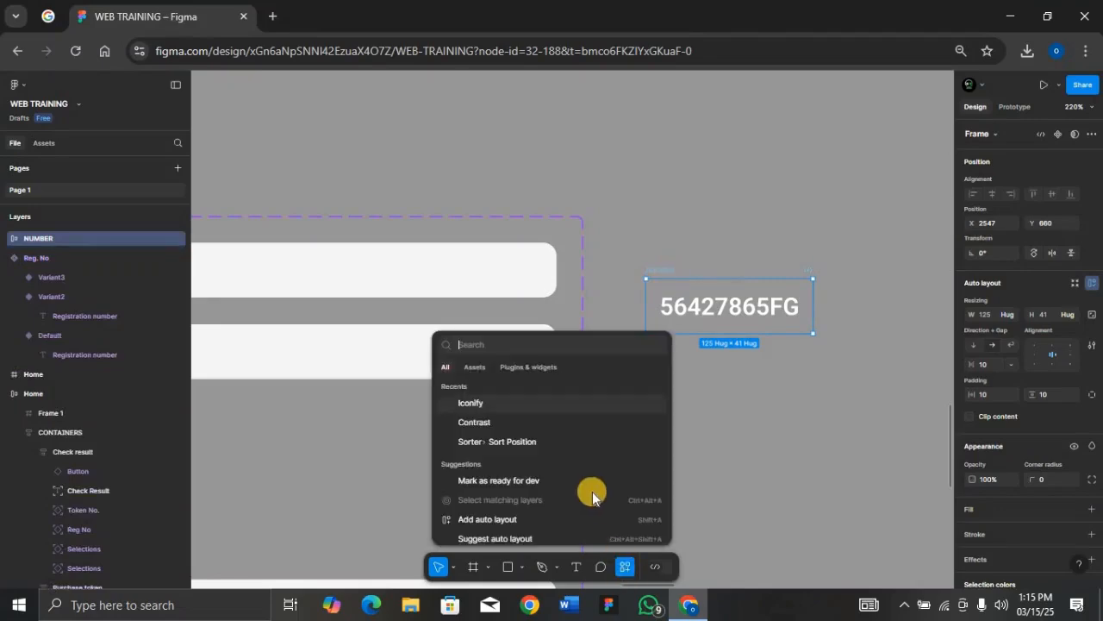
Step: Insert a delete icon from Iconify to the right of the number
{"action": "left_click", "coordinate": [548, 404]}
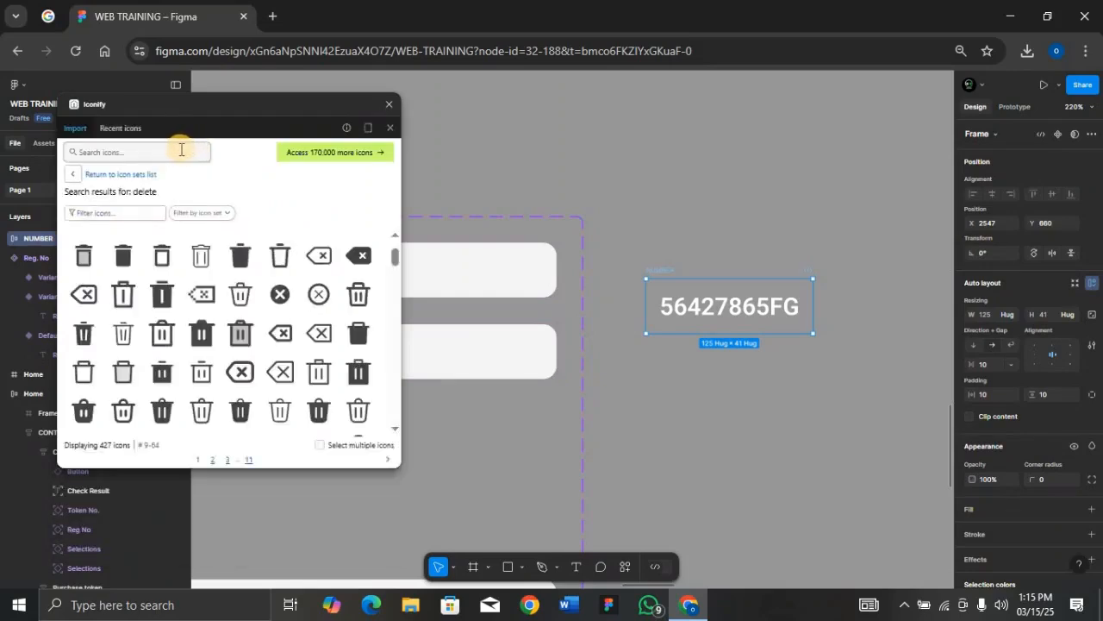
{"action": "left_click", "coordinate": [177, 153]}
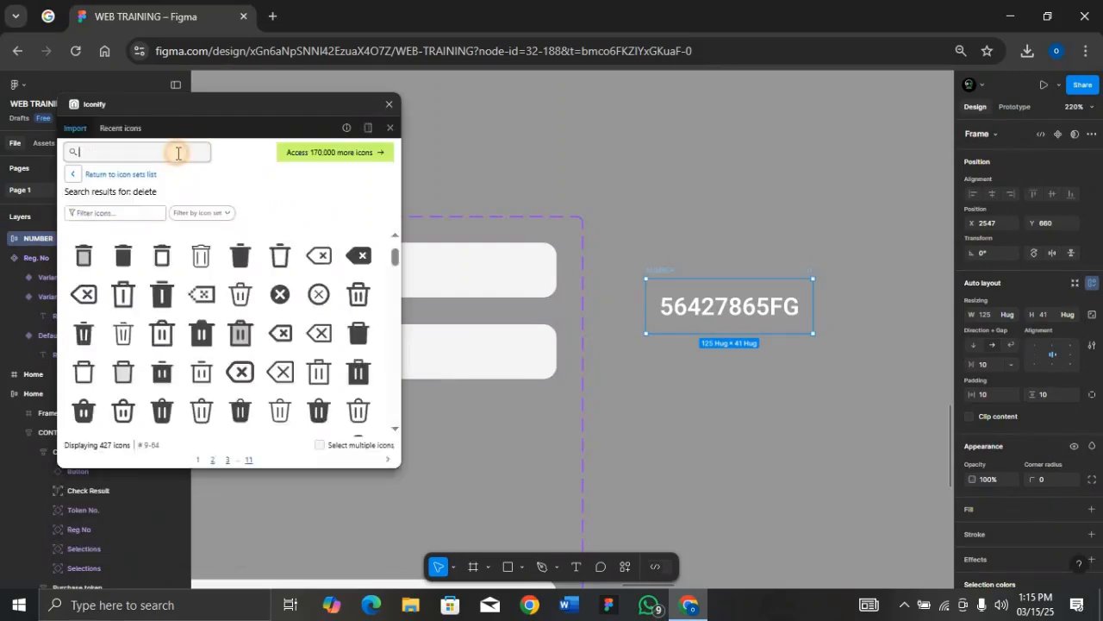
{"action": "type", "text": "DELETE"}
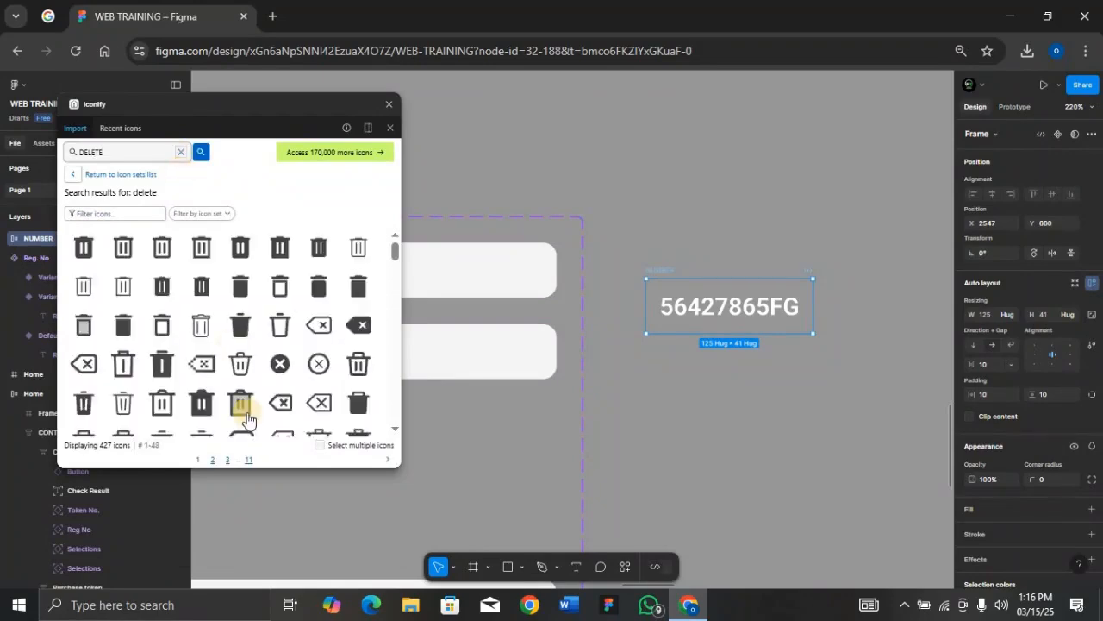
{"action": "left_click_drag", "start_coordinate": [312, 366], "coordinate": [789, 307]}
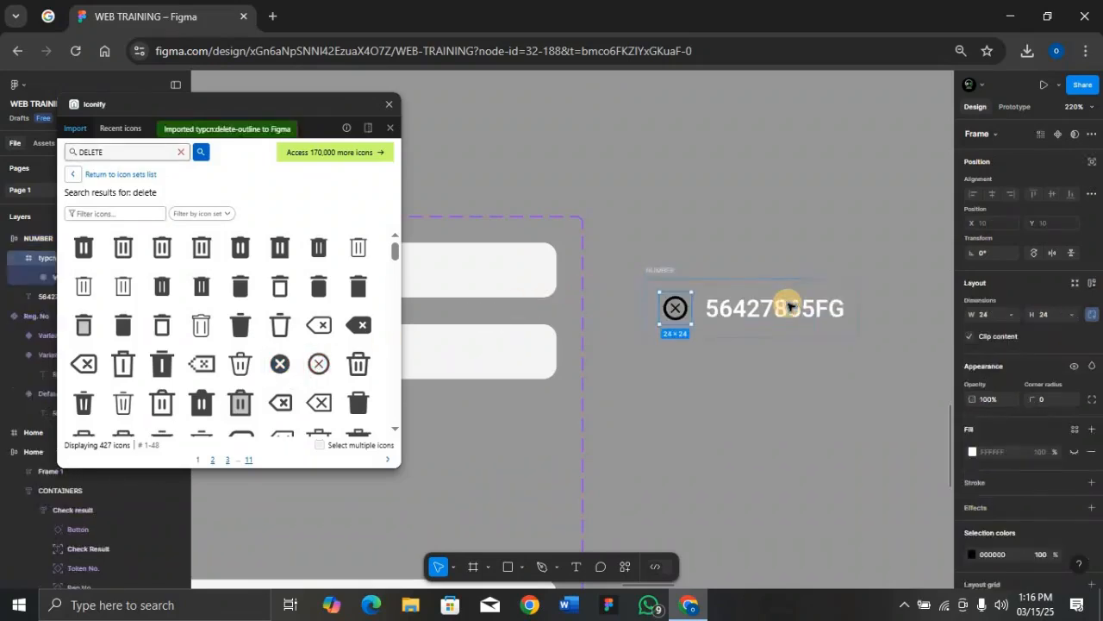
{"action": "key", "text": "Right"}
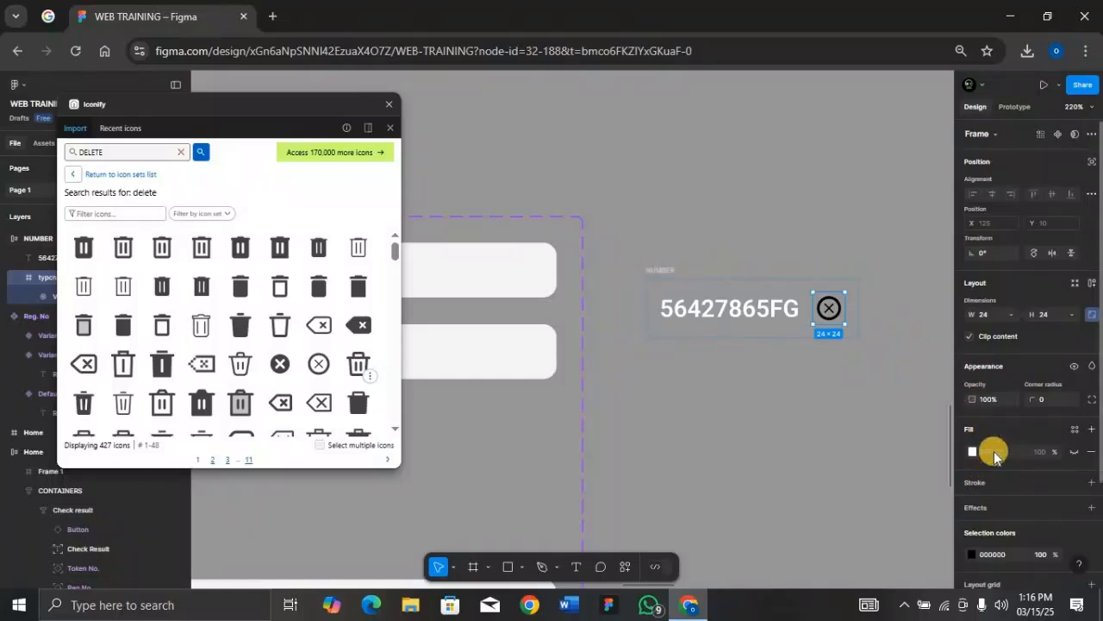
Step: Make the icon white (fff) with no frame fill, and turn NUMBER into a component
{"action": "left_click", "coordinate": [1091, 451]}
{"action": "left_click", "coordinate": [1005, 526]}
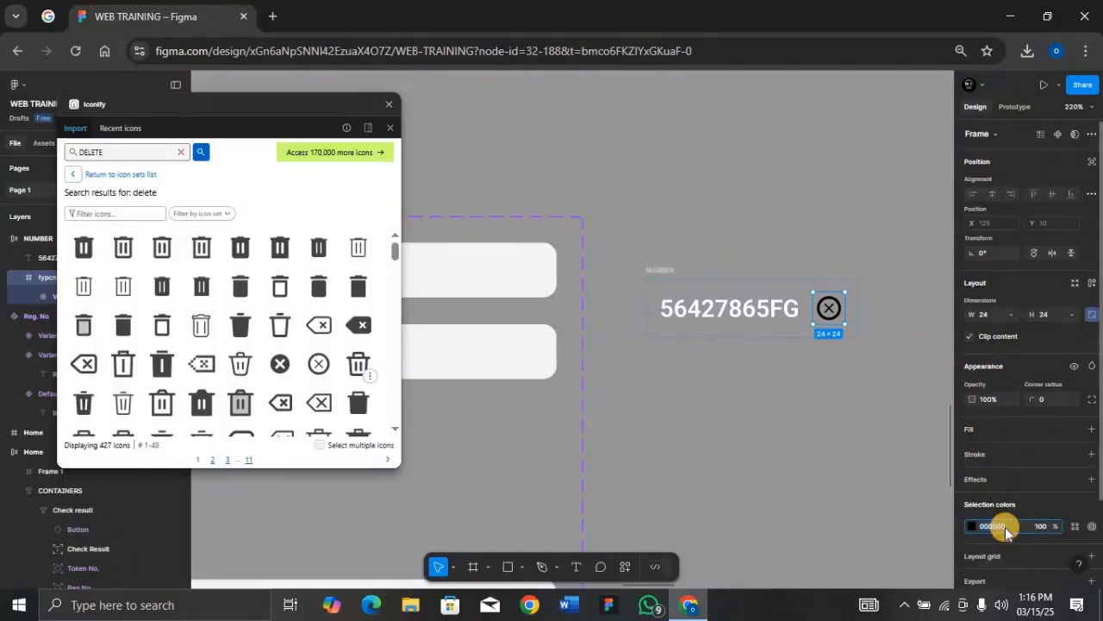
{"action": "type", "text": "fff"}
{"action": "key", "text": "Return"}
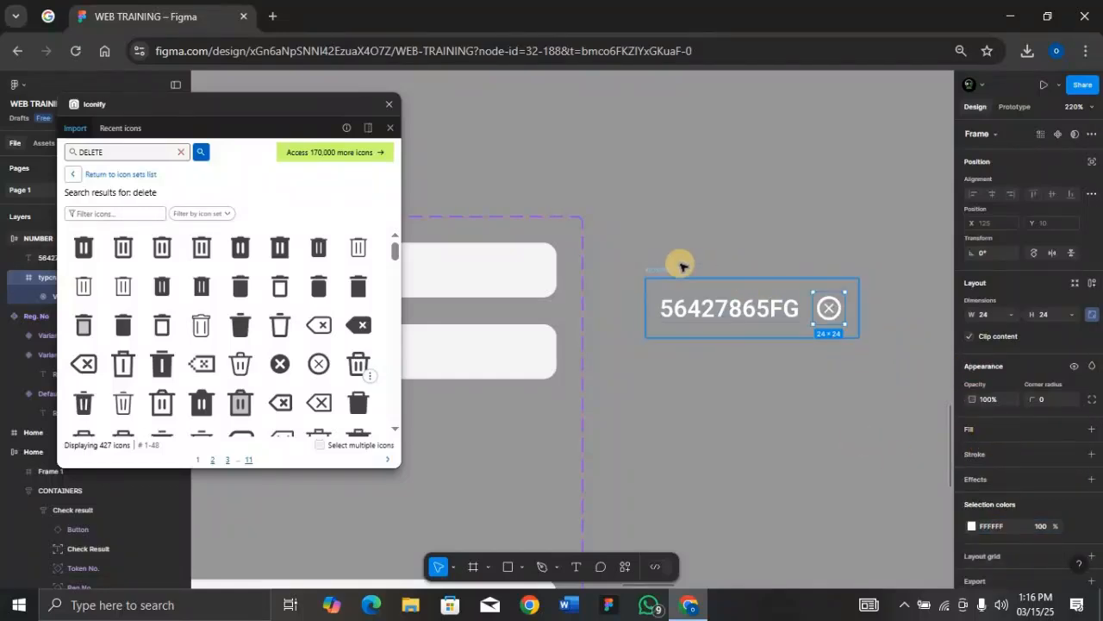
{"action": "key", "text": "Escape"}
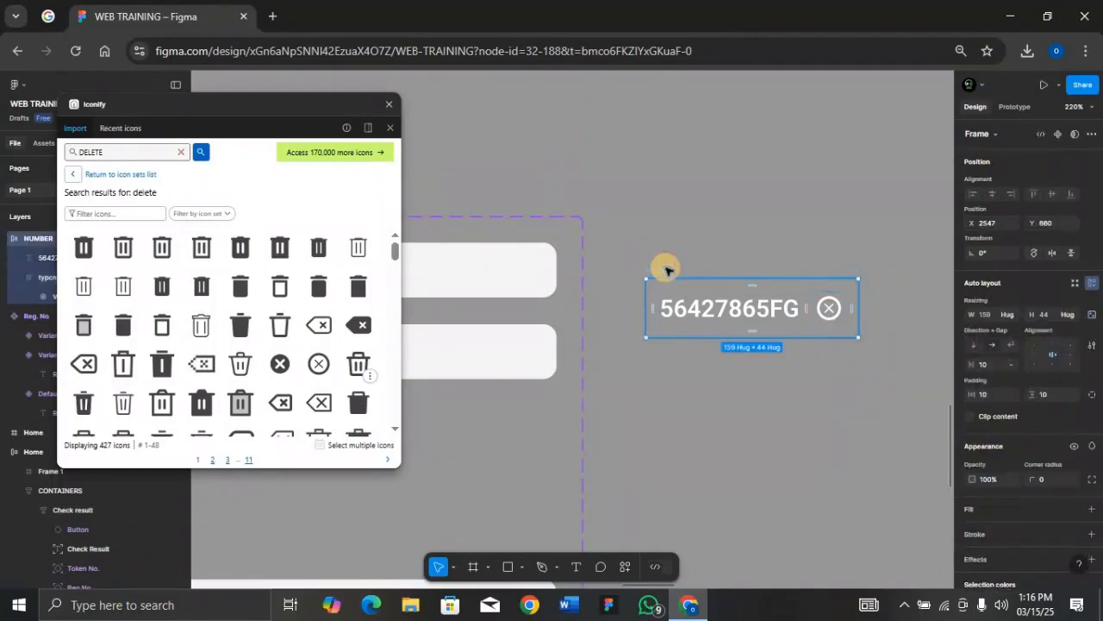
{"action": "left_click", "coordinate": [389, 104]}
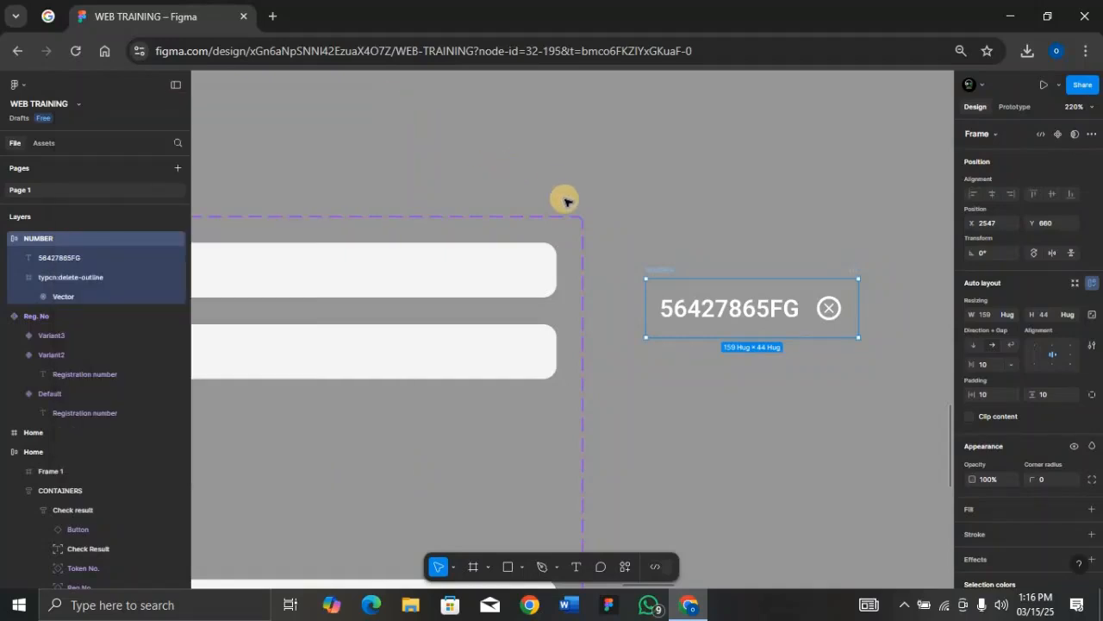
{"action": "key", "text": "ctrl+alt+k"}
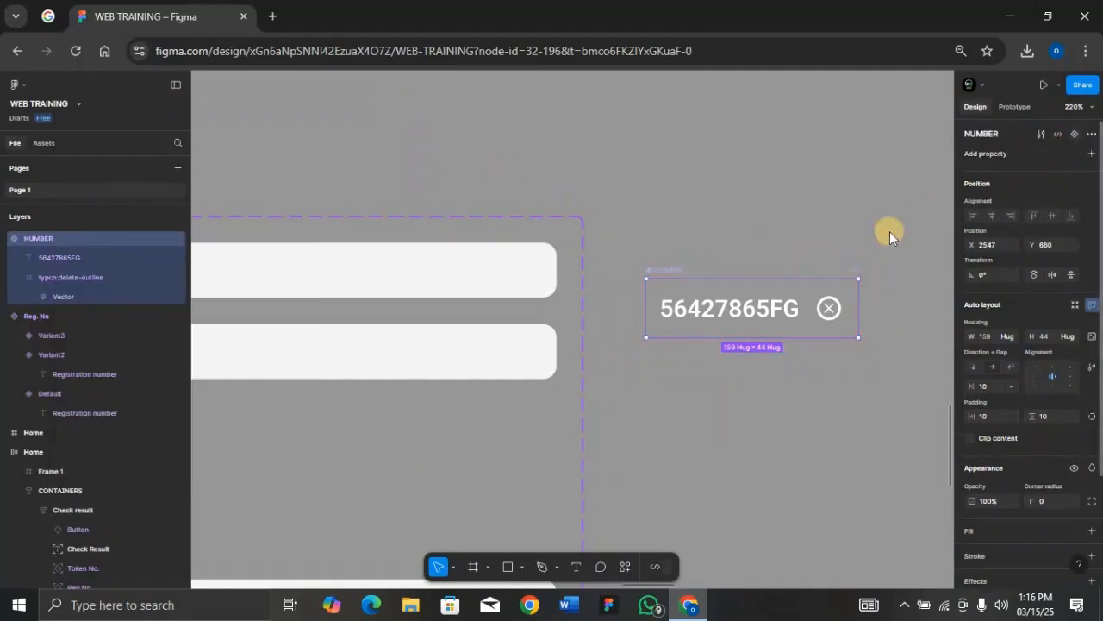
Step: Add Variant2 to NUMBER with a 000000 fill at 25% opacity
{"action": "left_click", "coordinate": [755, 355]}
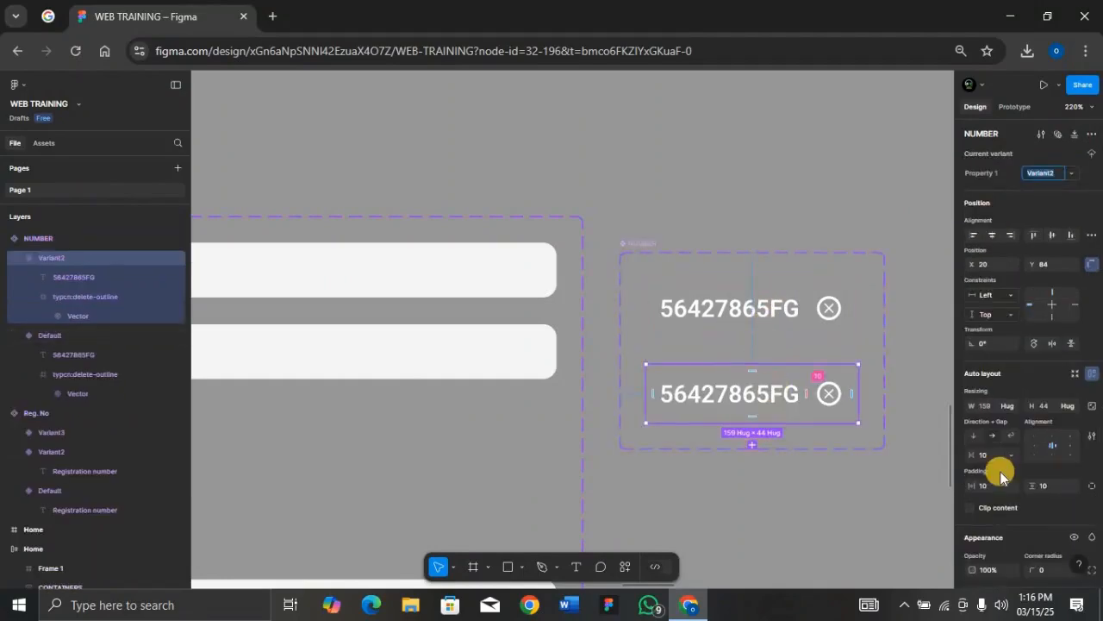
{"action": "scroll", "coordinate": [1027, 510], "scroll_direction": "down", "scroll_amount": 5}
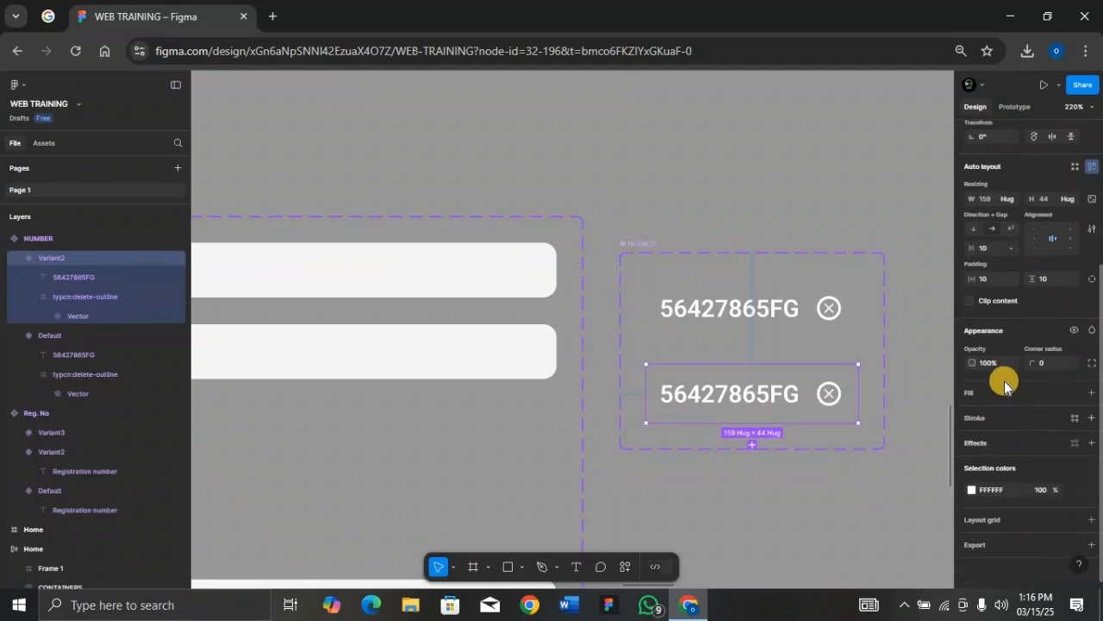
{"action": "left_click", "coordinate": [1092, 393]}
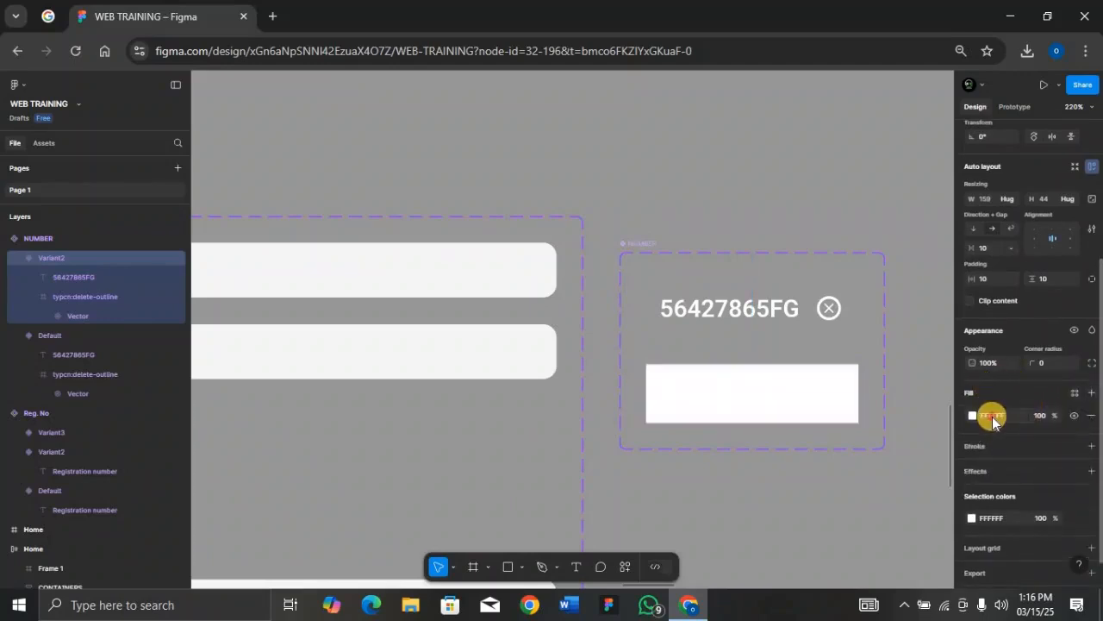
{"action": "type", "text": "000000"}
{"action": "key", "text": "Return"}
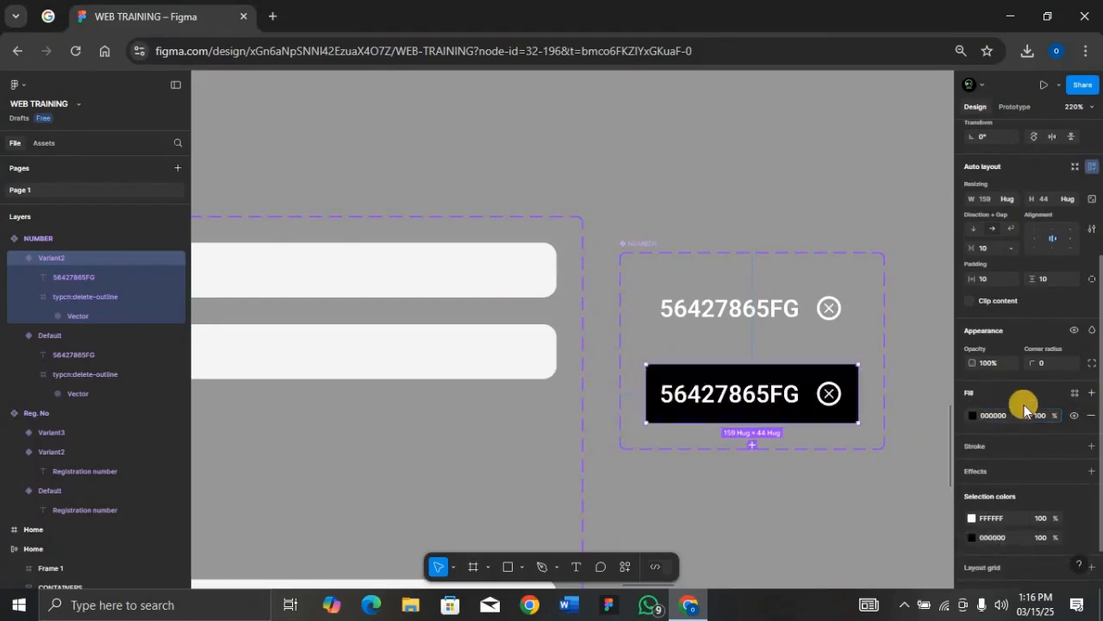
{"action": "left_click", "coordinate": [1040, 416]}
{"action": "type", "text": "25"}
{"action": "key", "text": "Return"}
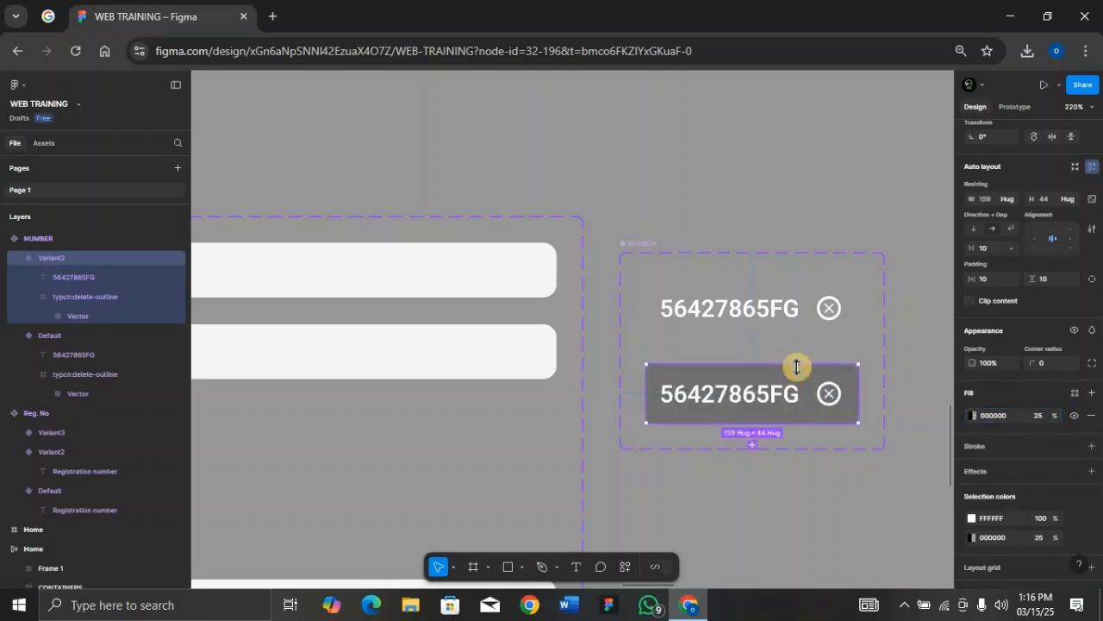
Step: Link the Default variant to Variant2 with a While hovering prototype trigger
{"action": "left_click", "coordinate": [775, 301]}
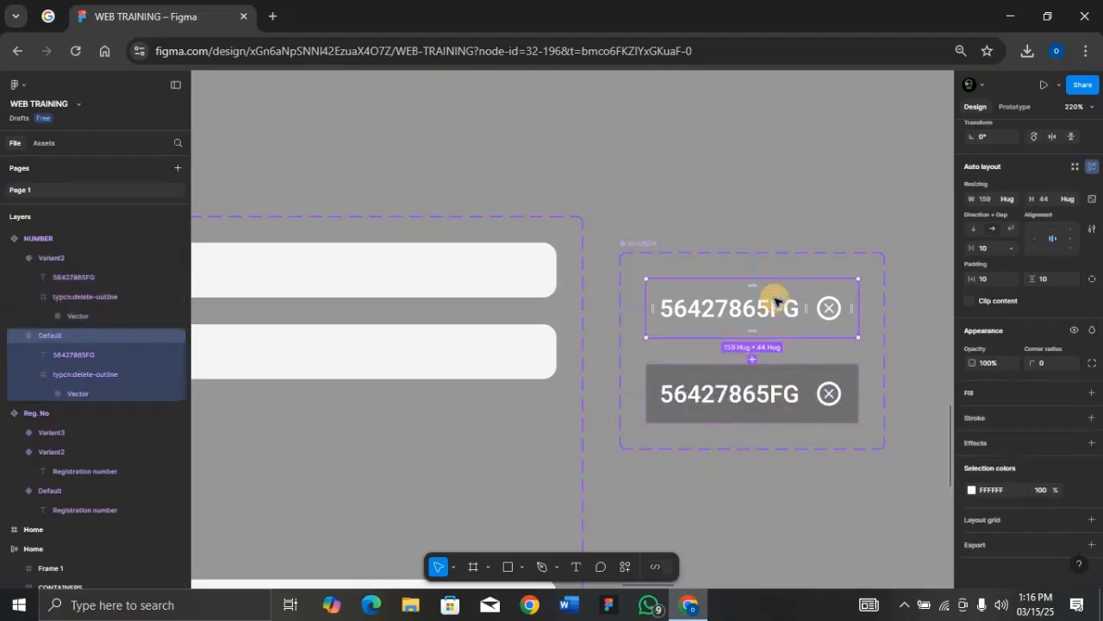
{"action": "key", "text": "shift+e"}
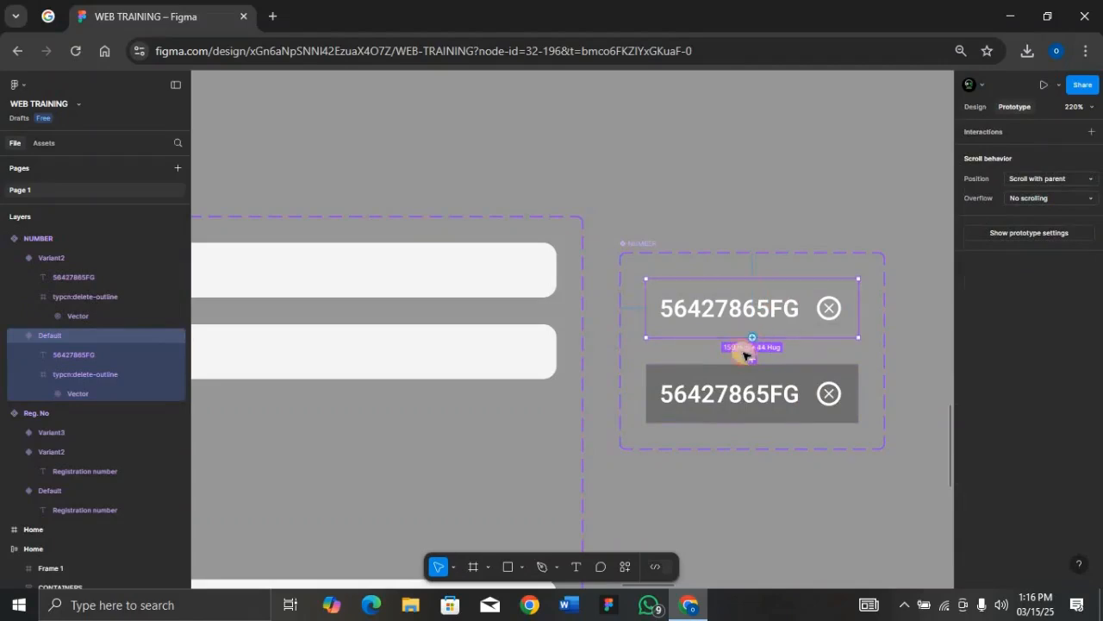
{"action": "left_click_drag", "start_coordinate": [745, 351], "coordinate": [748, 372]}
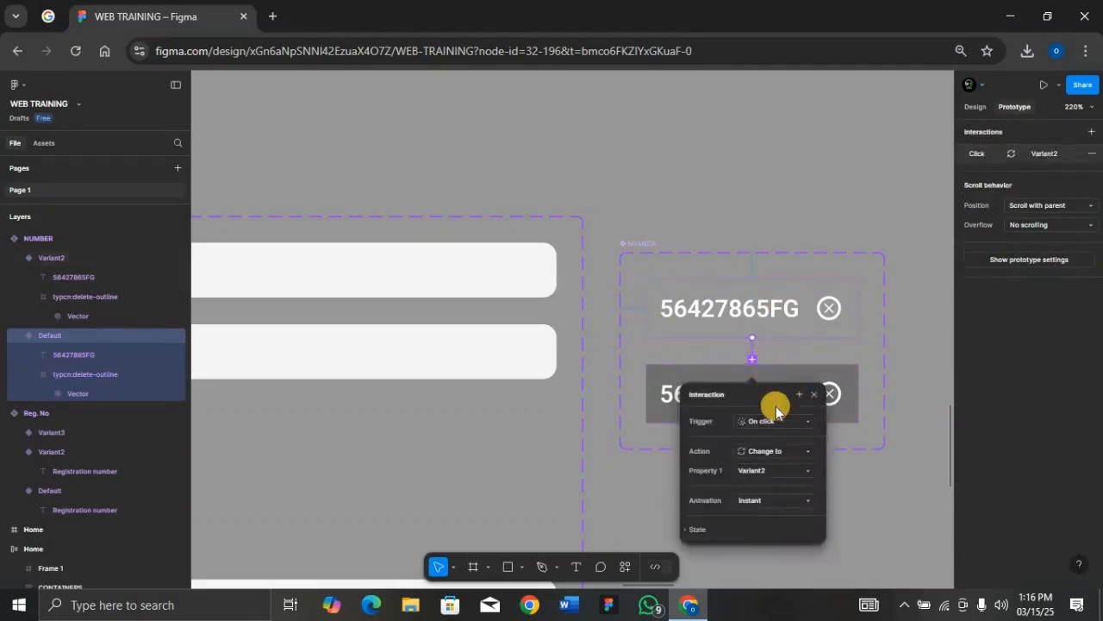
{"action": "left_click", "coordinate": [794, 422]}
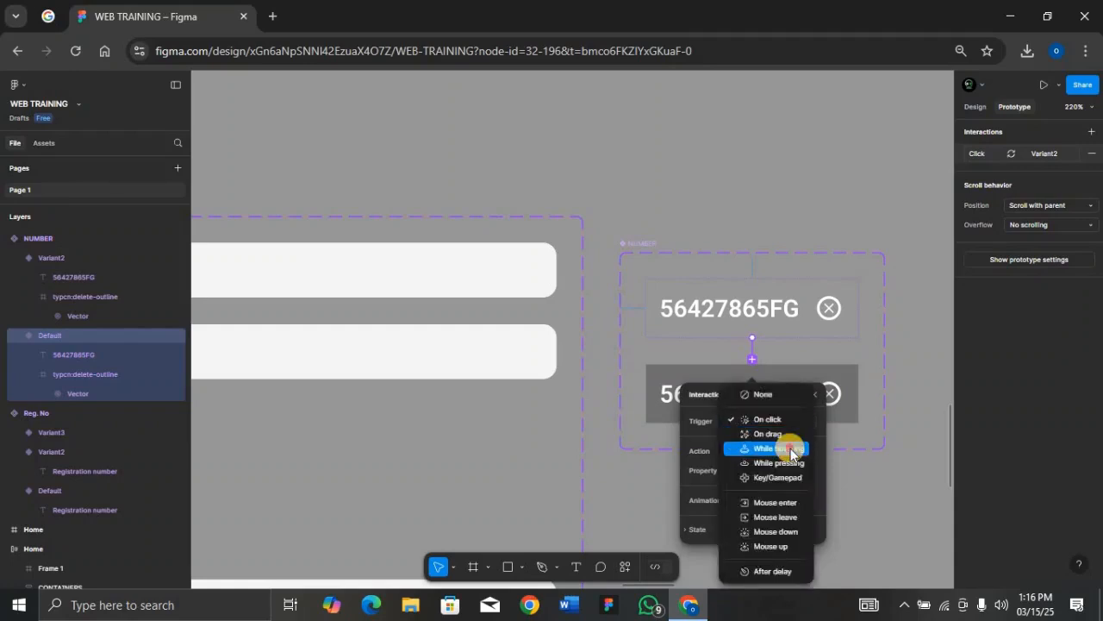
{"action": "left_click", "coordinate": [790, 448]}
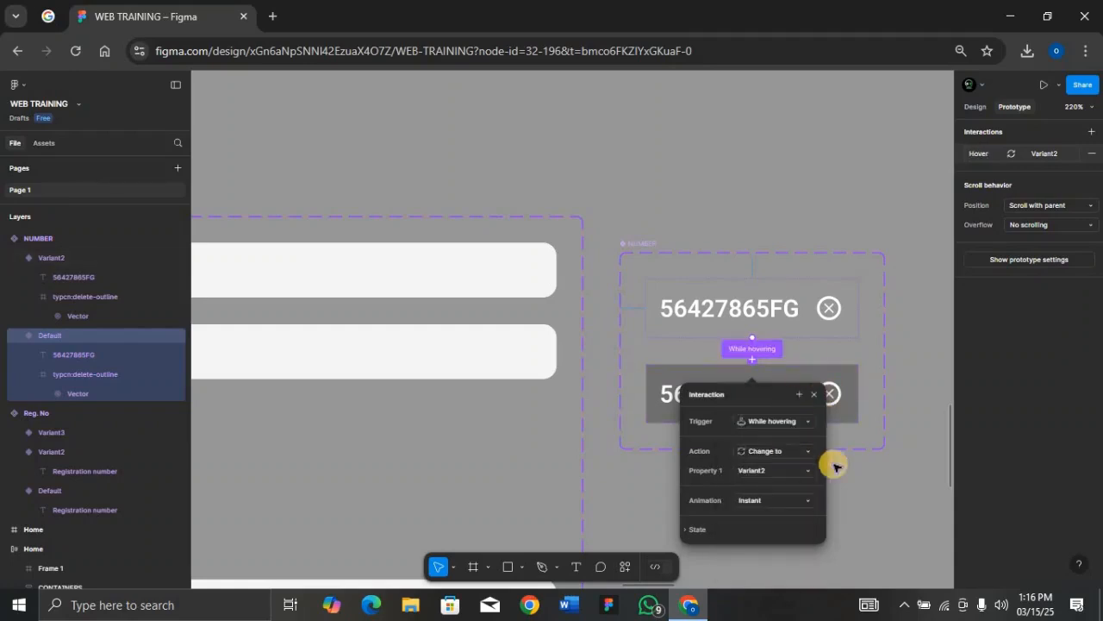
{"action": "left_click", "coordinate": [867, 468]}
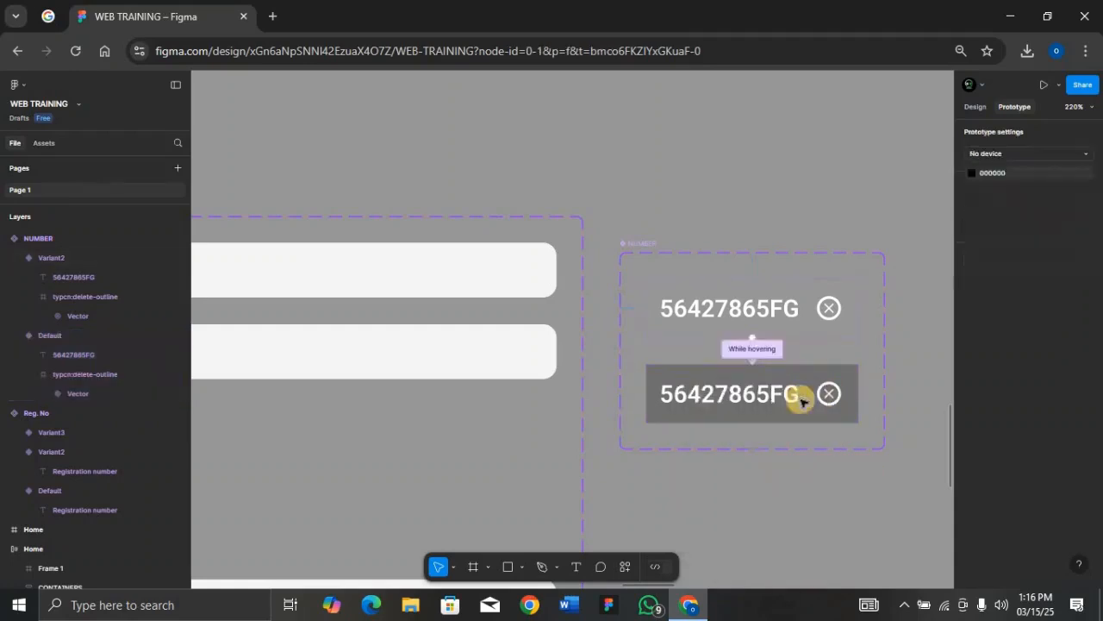
Step: Place an instance of the Default NUMBER variant beside the component set
{"action": "left_click", "coordinate": [648, 240]}
{"action": "left_click", "coordinate": [713, 295]}
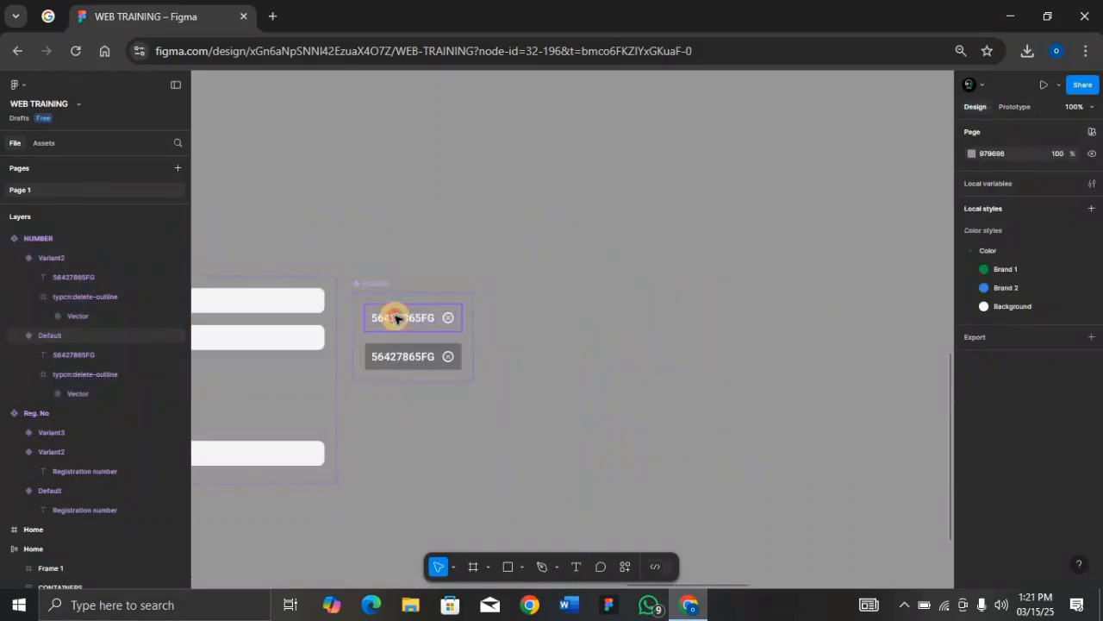
{"action": "left_click_drag", "start_coordinate": [394, 315], "coordinate": [561, 351]}
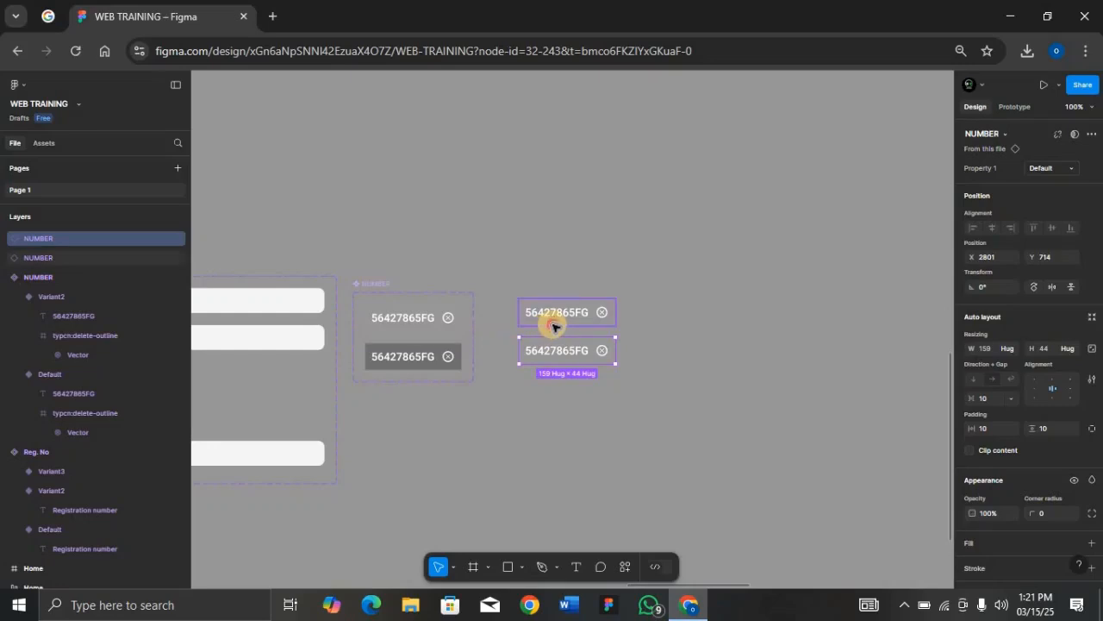
Step: Wrap both NUMBER instances in an auto-layout frame with 10 padding
{"action": "left_click", "coordinate": [553, 324], "text": "shift"}
{"action": "key", "text": "shift+a"}
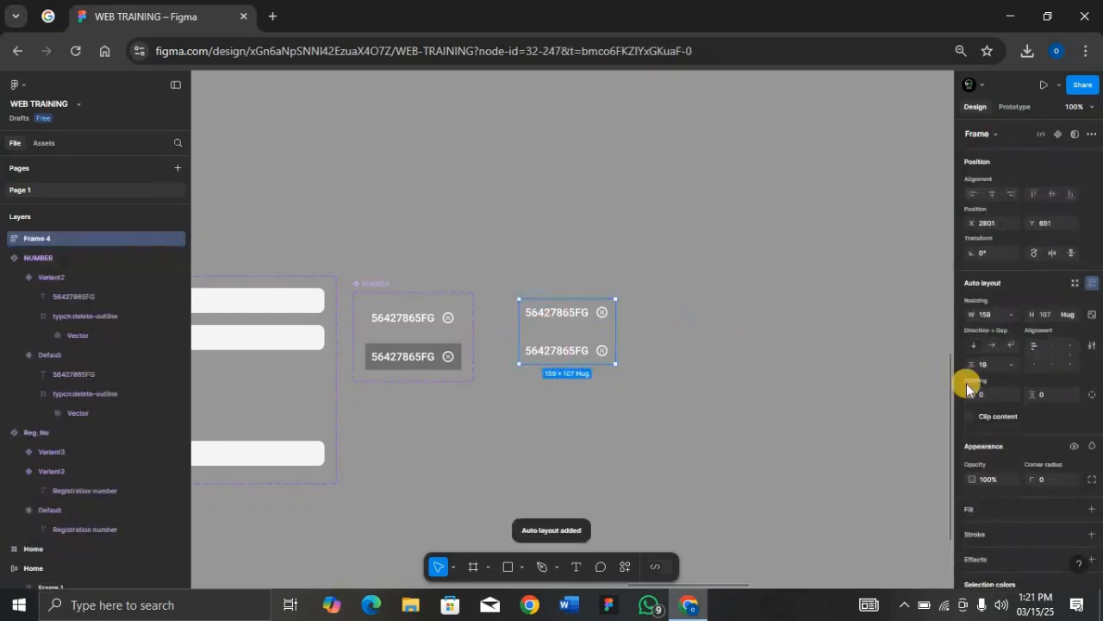
{"action": "left_click", "coordinate": [1000, 395]}
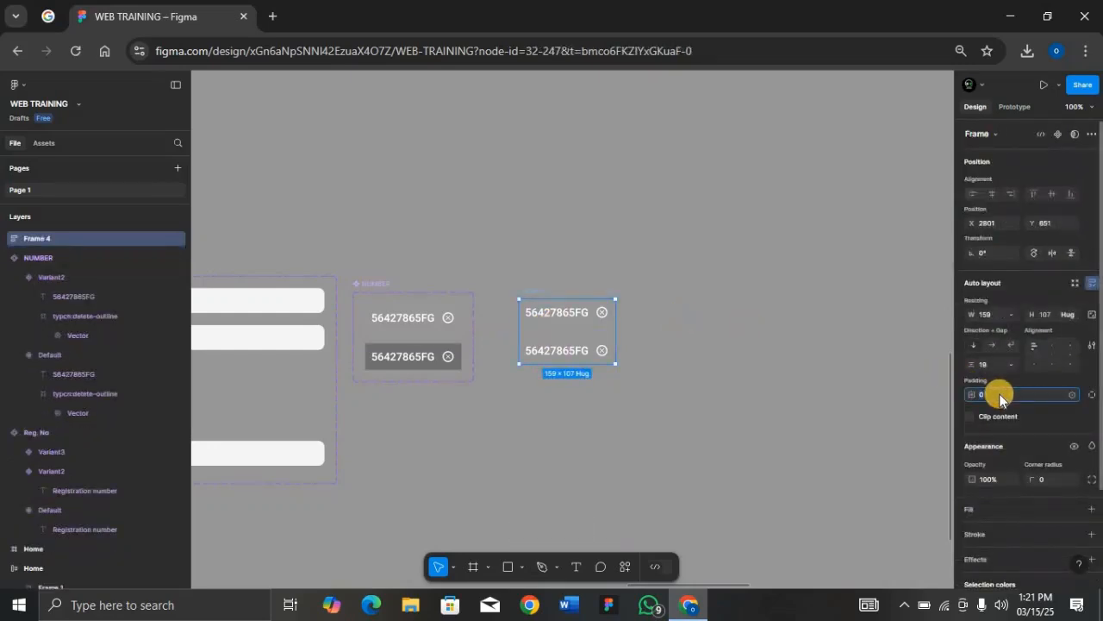
{"action": "type", "text": "10"}
{"action": "key", "text": "Return"}
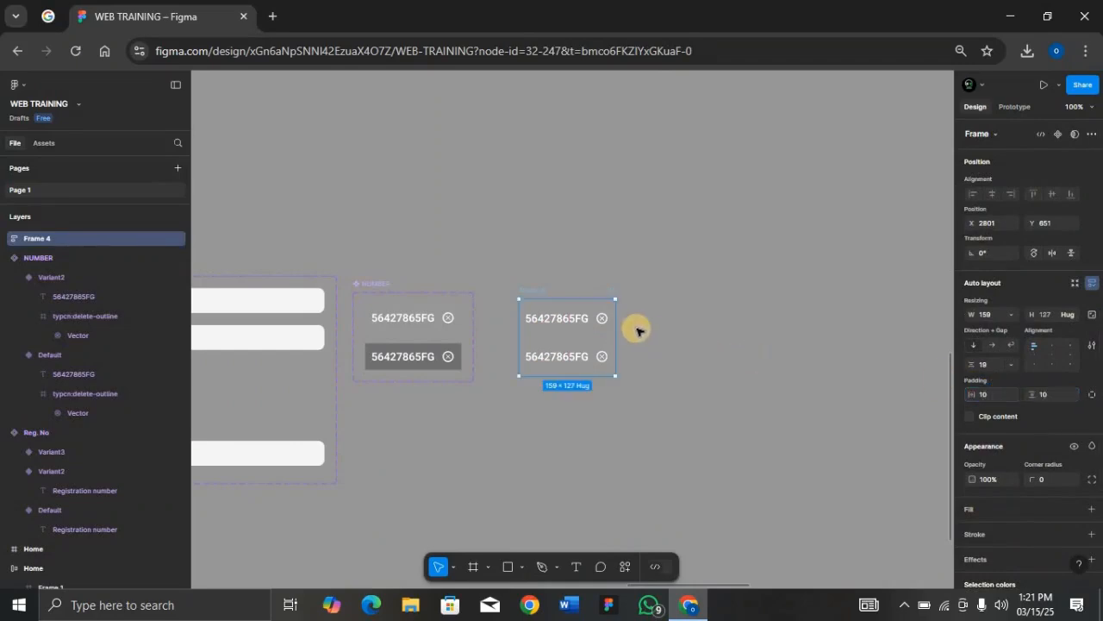
Step: Give the frame a 000000 black fill and rename it Number
{"action": "left_click", "coordinate": [1092, 509]}
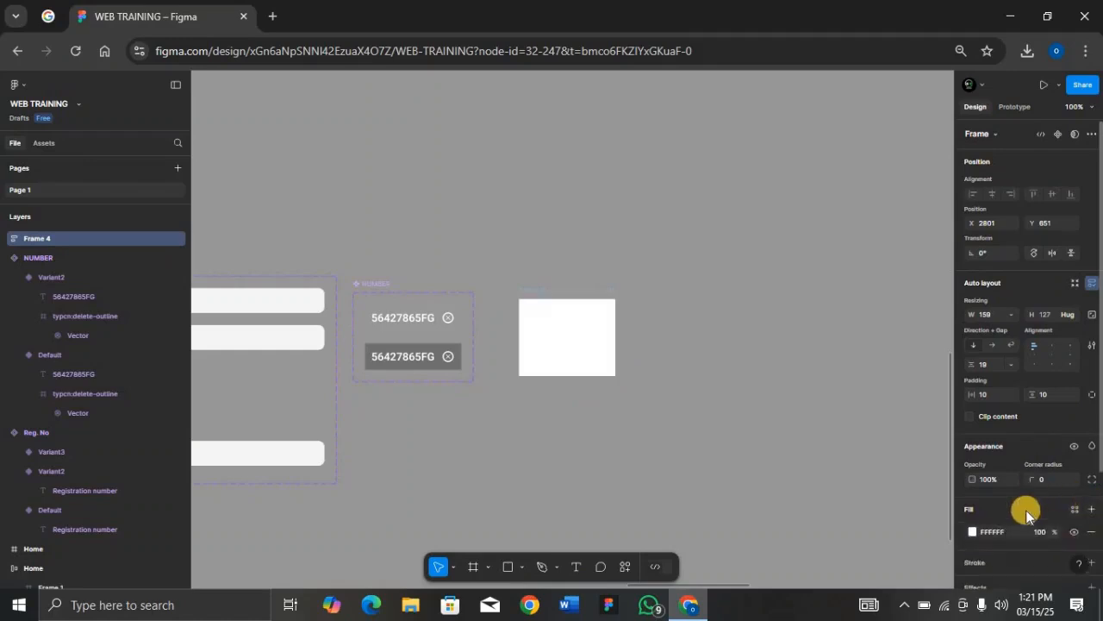
{"action": "type", "text": "000000"}
{"action": "key", "text": "Return"}
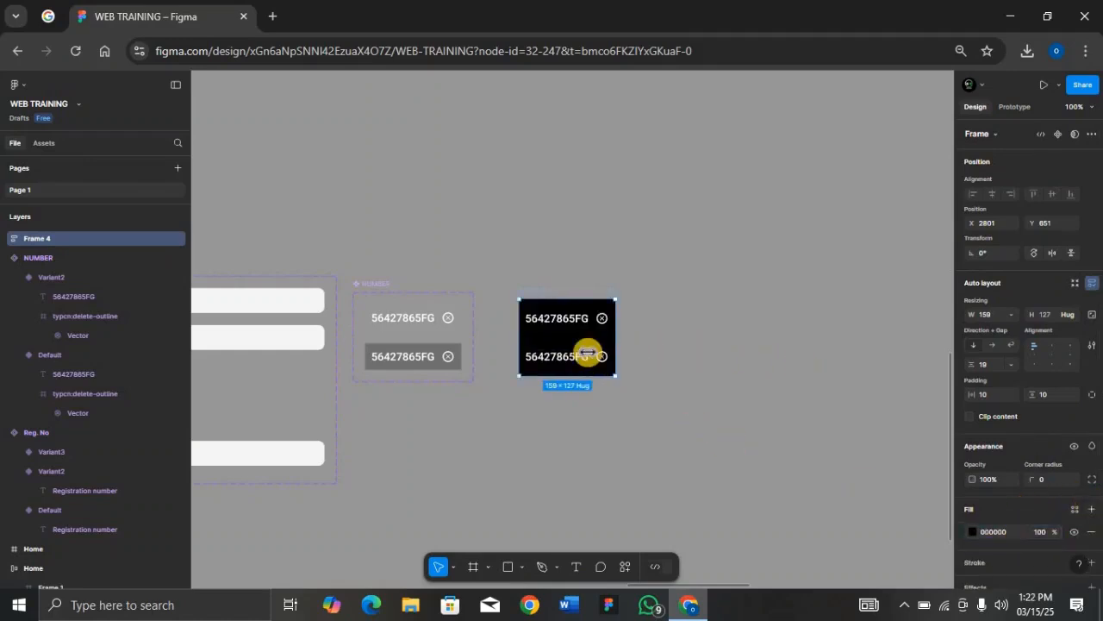
{"action": "key", "text": "shift+2"}
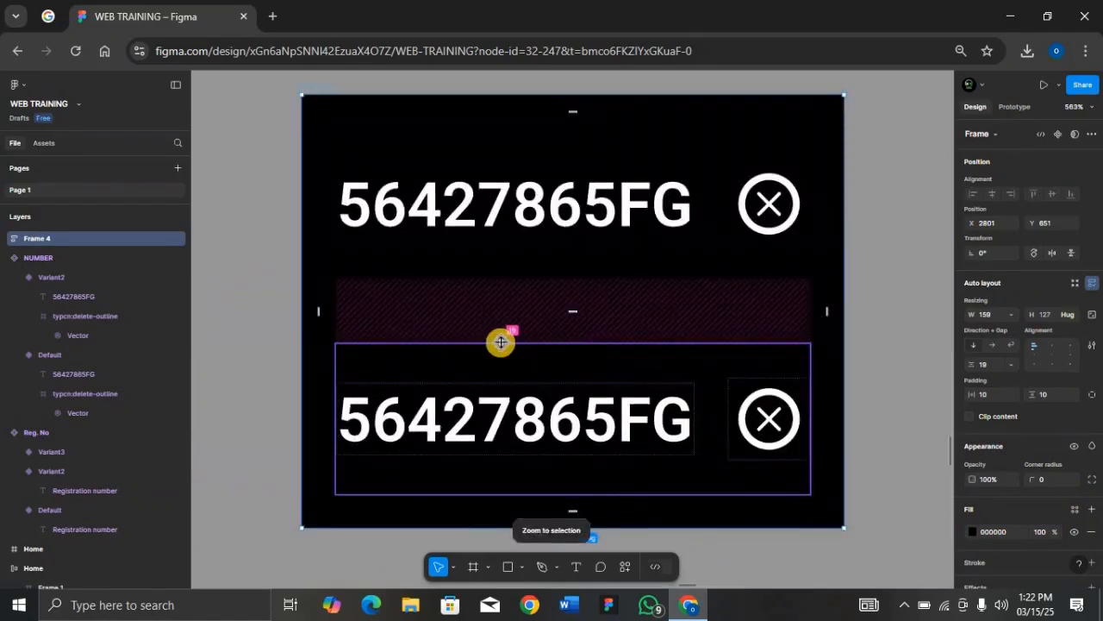
{"action": "key", "text": "ctrl+minus"}
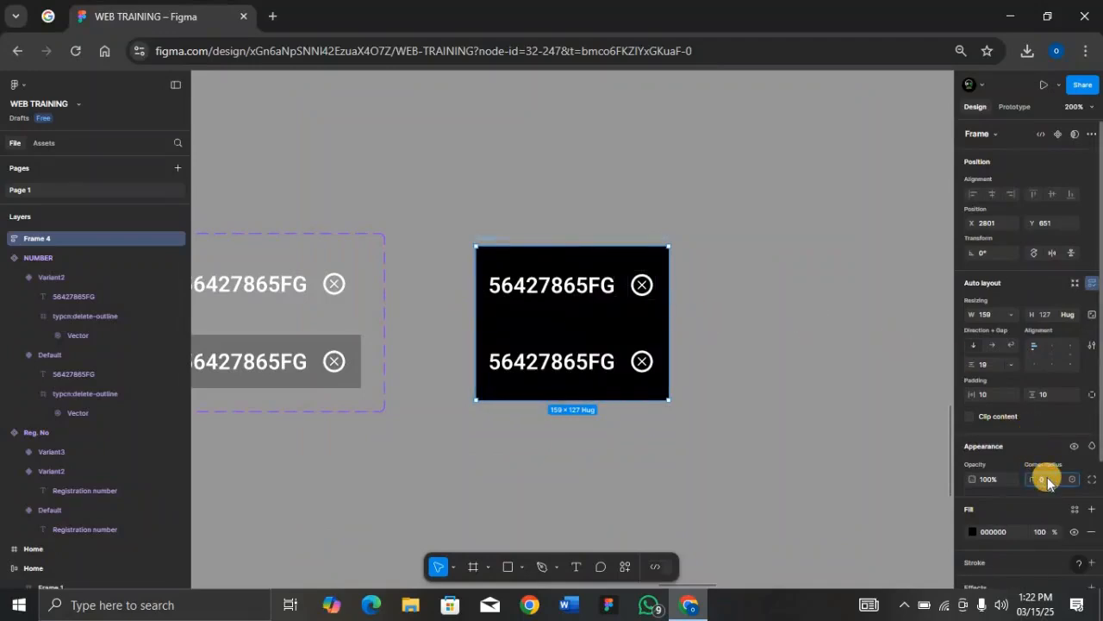
{"action": "left_click", "coordinate": [688, 351]}
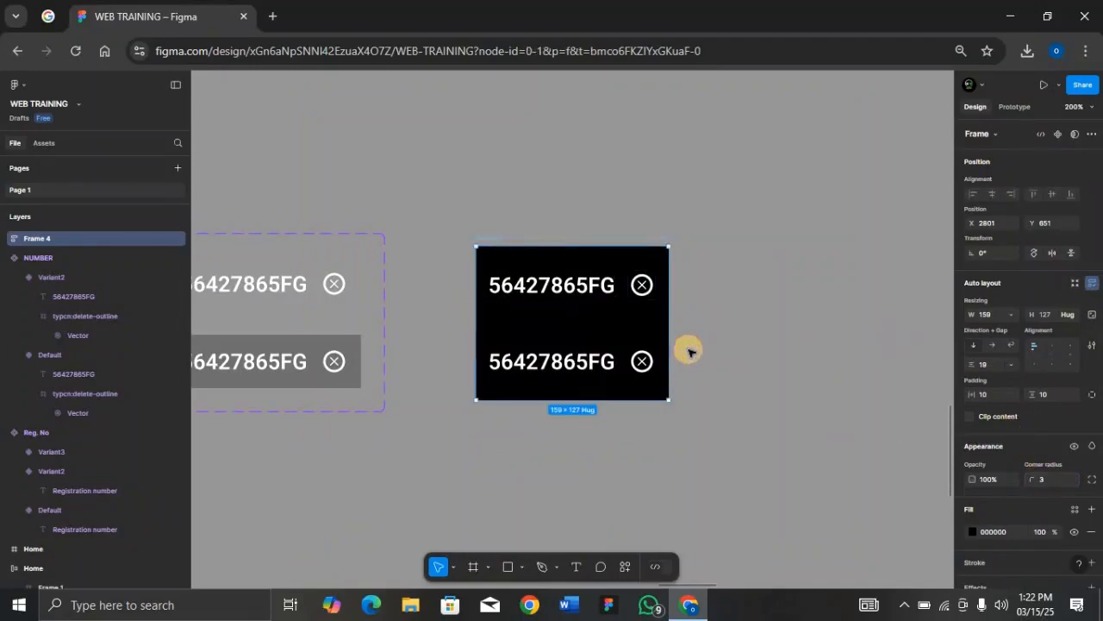
{"action": "left_click", "coordinate": [491, 238]}
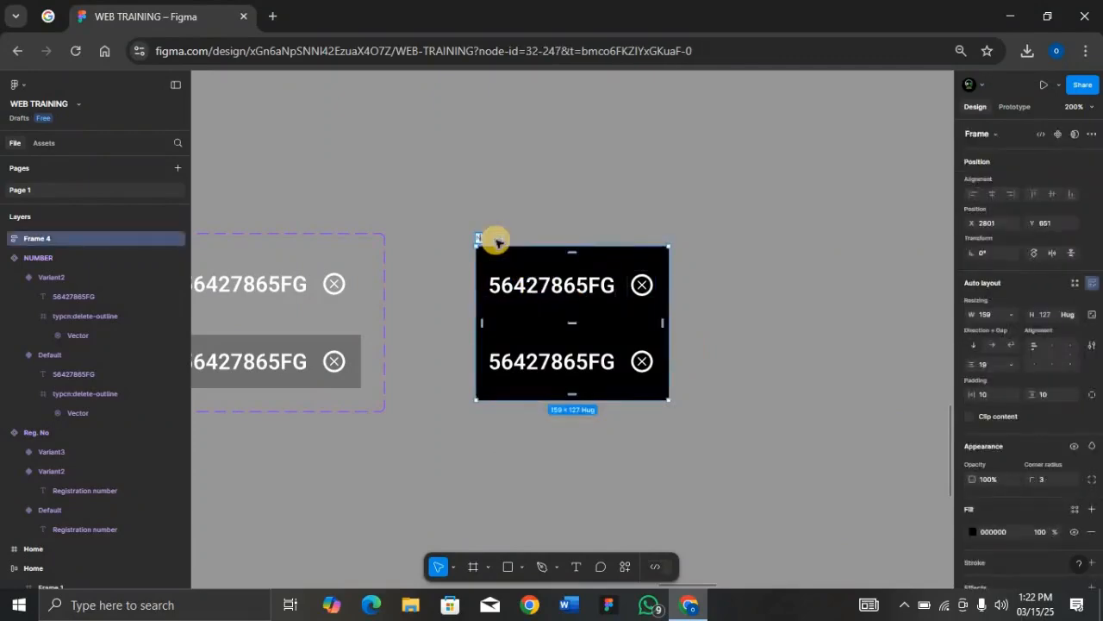
{"action": "type", "text": "Number"}
{"action": "key", "text": "Return"}
{"action": "left_click", "coordinate": [562, 226]}
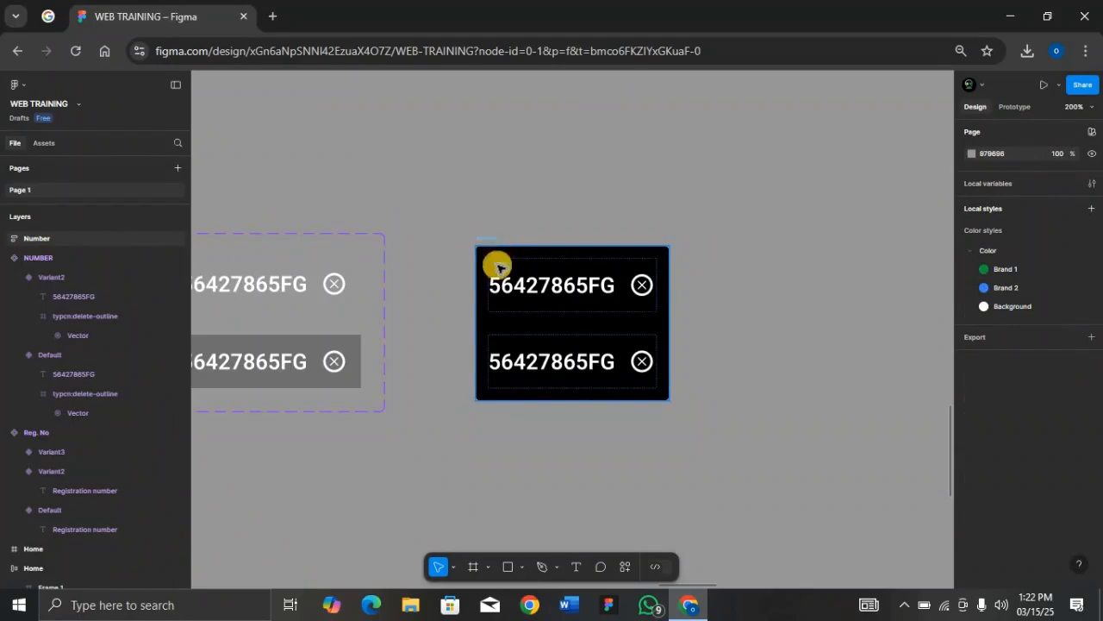
Step: Draw a small black triangle pointer just above the Number box's top-left corner
{"action": "left_click", "coordinate": [522, 566]}
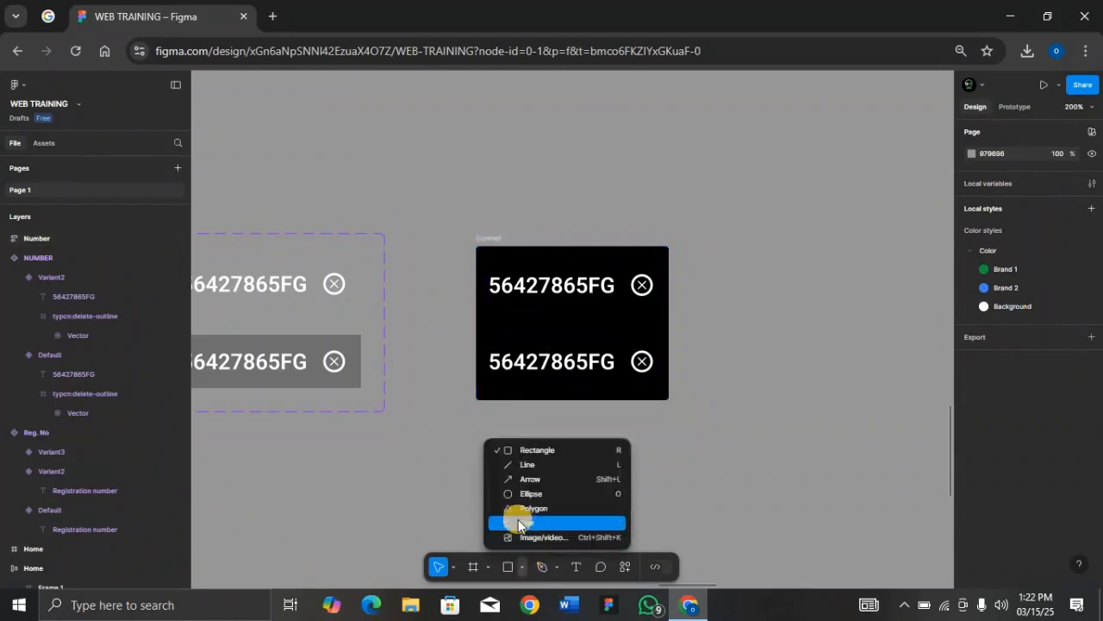
{"action": "left_click", "coordinate": [526, 508]}
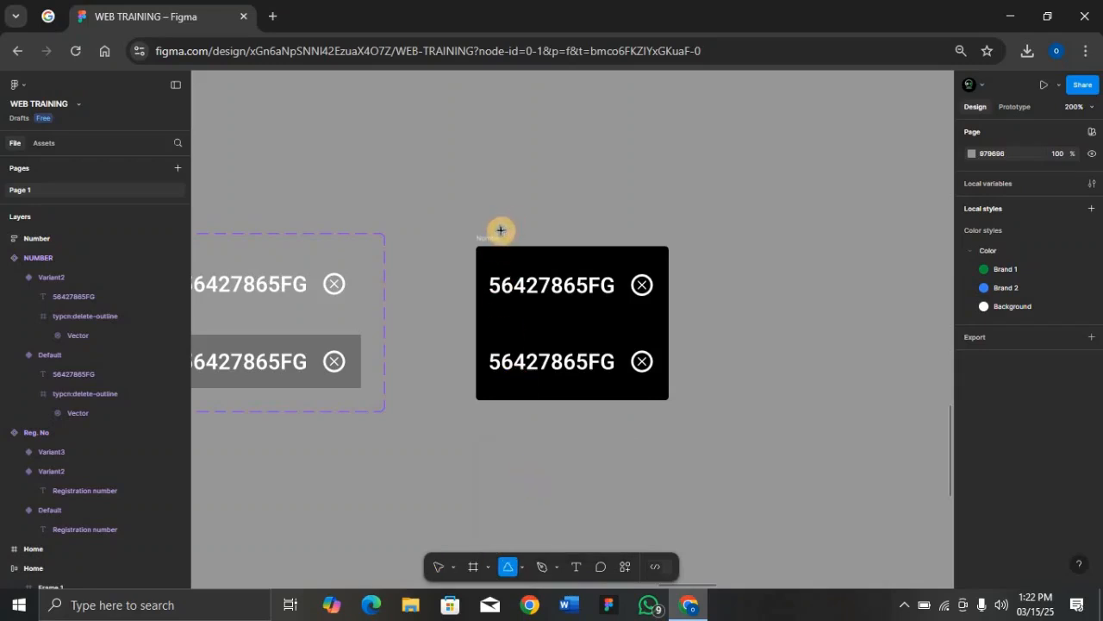
{"action": "mouse_move", "coordinate": [500, 239]}
{"action": "left_mouse_down"}
{"action": "mouse_move", "coordinate": [502, 249]}
{"action": "mouse_move", "coordinate": [484, 249]}
{"action": "mouse_move", "coordinate": [507, 243]}
{"action": "left_mouse_up"}
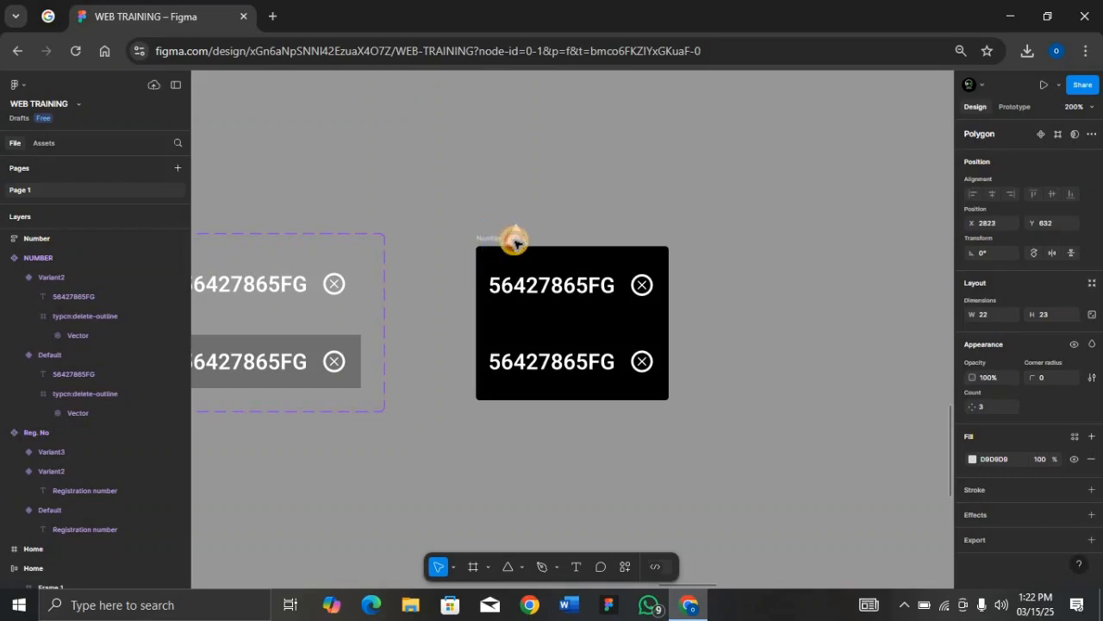
{"action": "left_click_drag", "start_coordinate": [516, 243], "coordinate": [516, 243]}
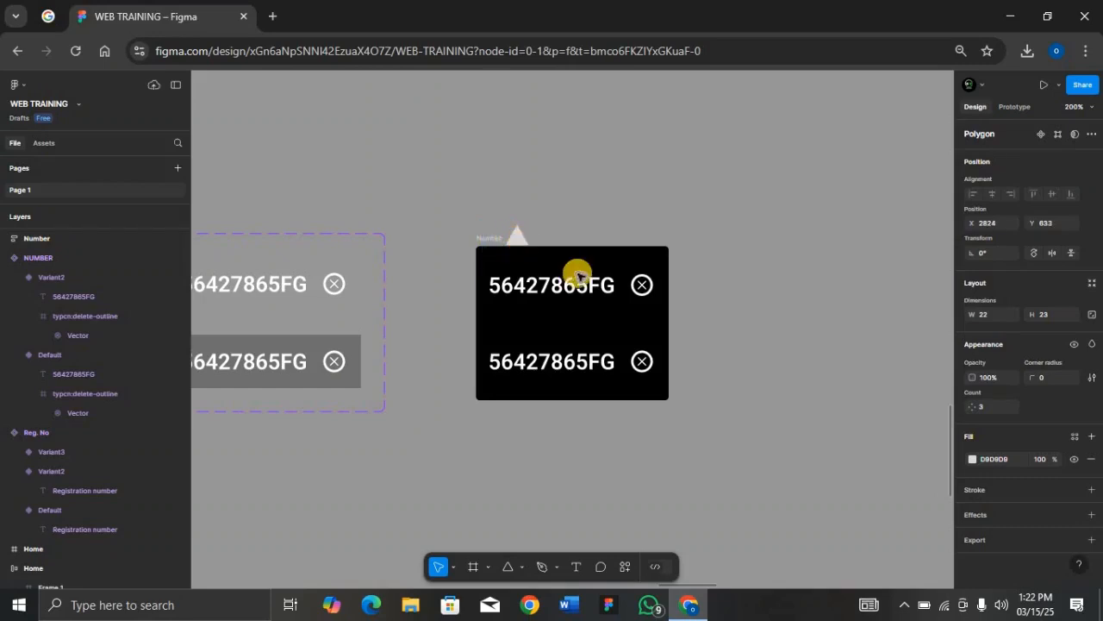
{"action": "left_click", "coordinate": [1011, 458]}
{"action": "type", "text": "0"}
{"action": "key", "text": "Return"}
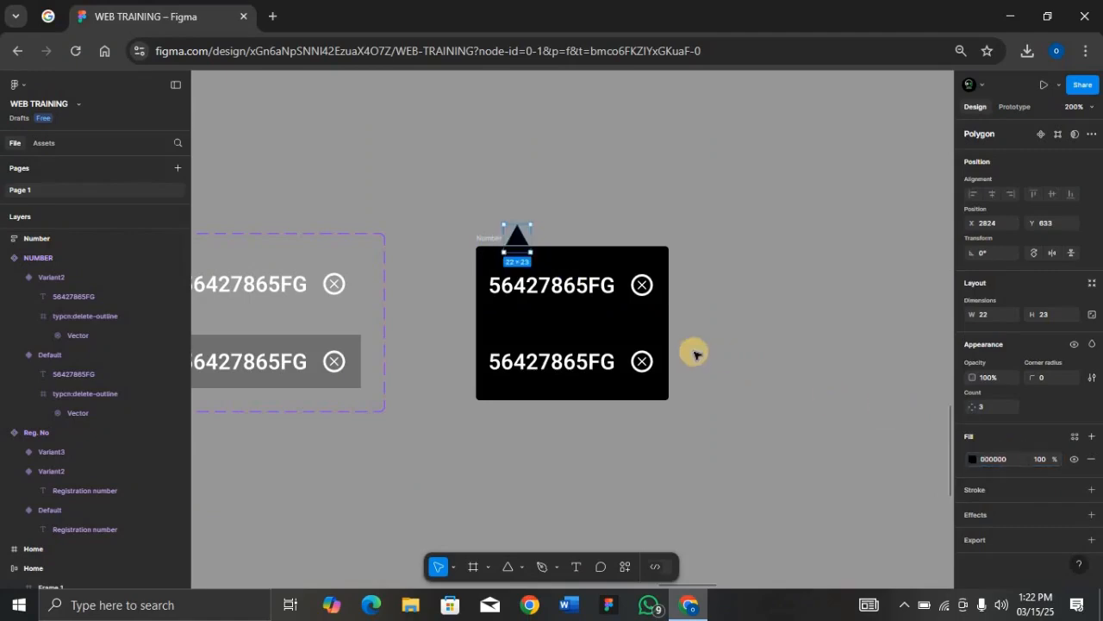
{"action": "key", "text": "Down"}
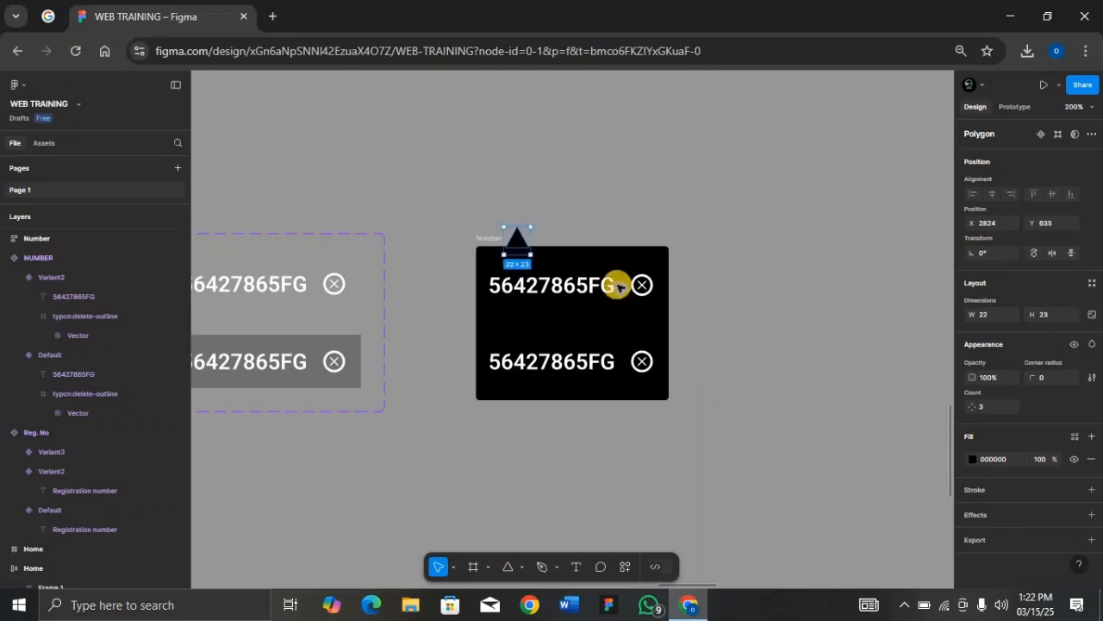
Step: Group the triangle with the number list, frame the group, and name it Number
{"action": "left_click", "coordinate": [488, 241], "text": "shift"}
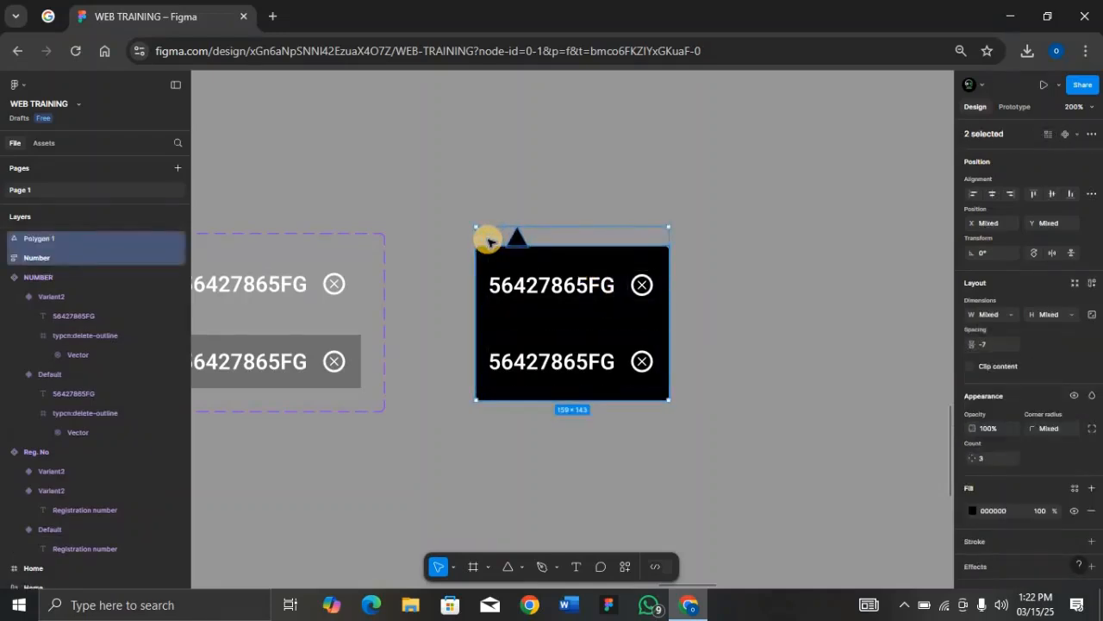
{"action": "key", "text": "ctrl+g"}
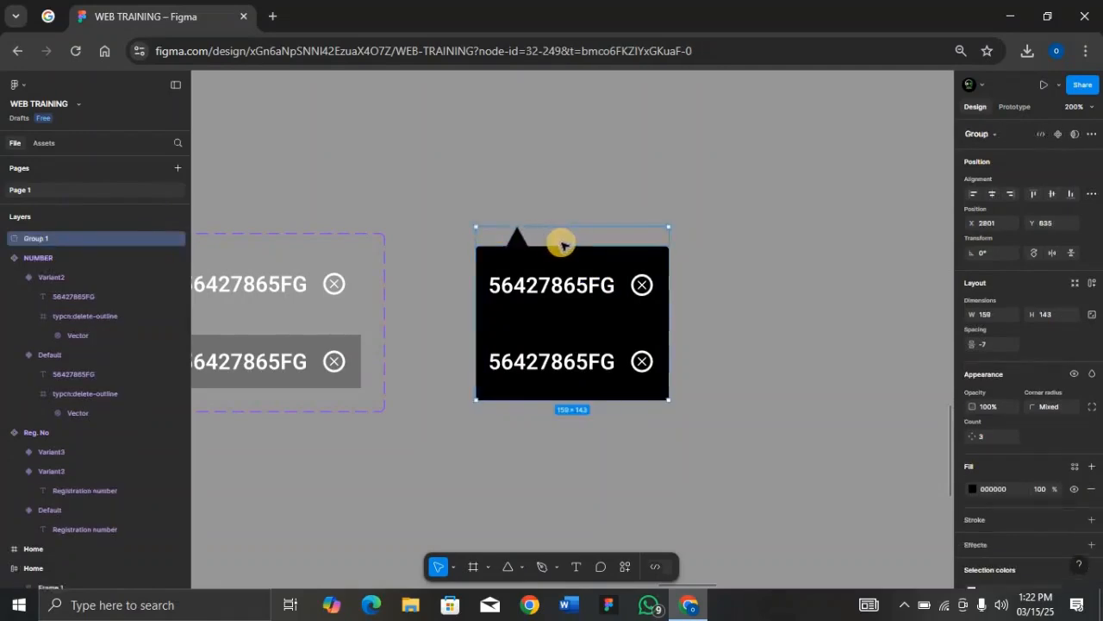
{"action": "key", "text": "ctrl+alt"}
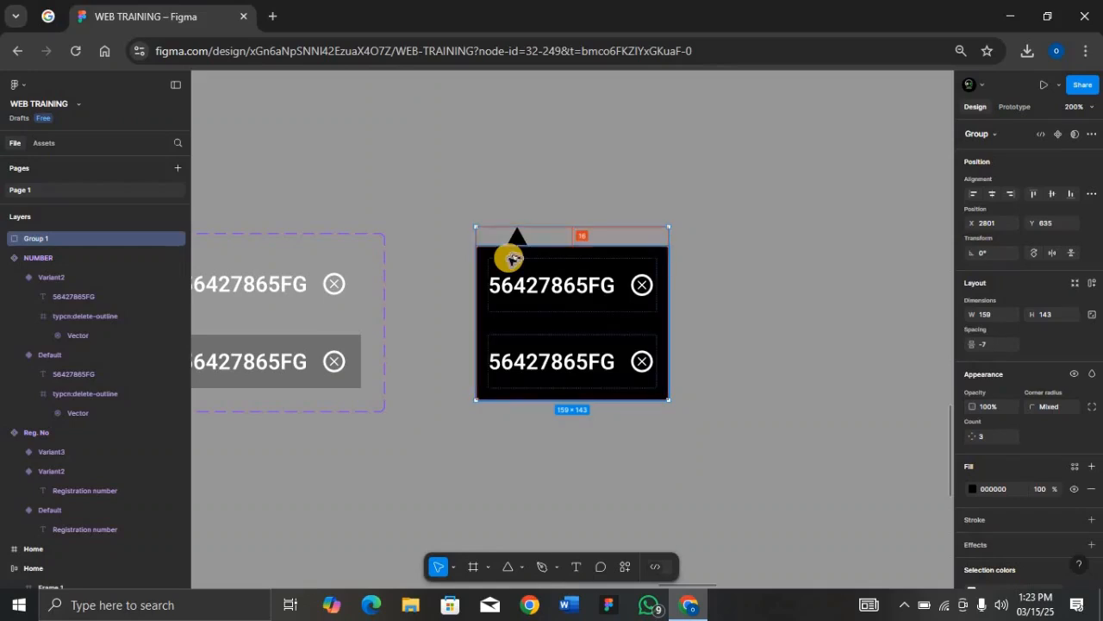
{"action": "key", "text": "ctrl+alt+g"}
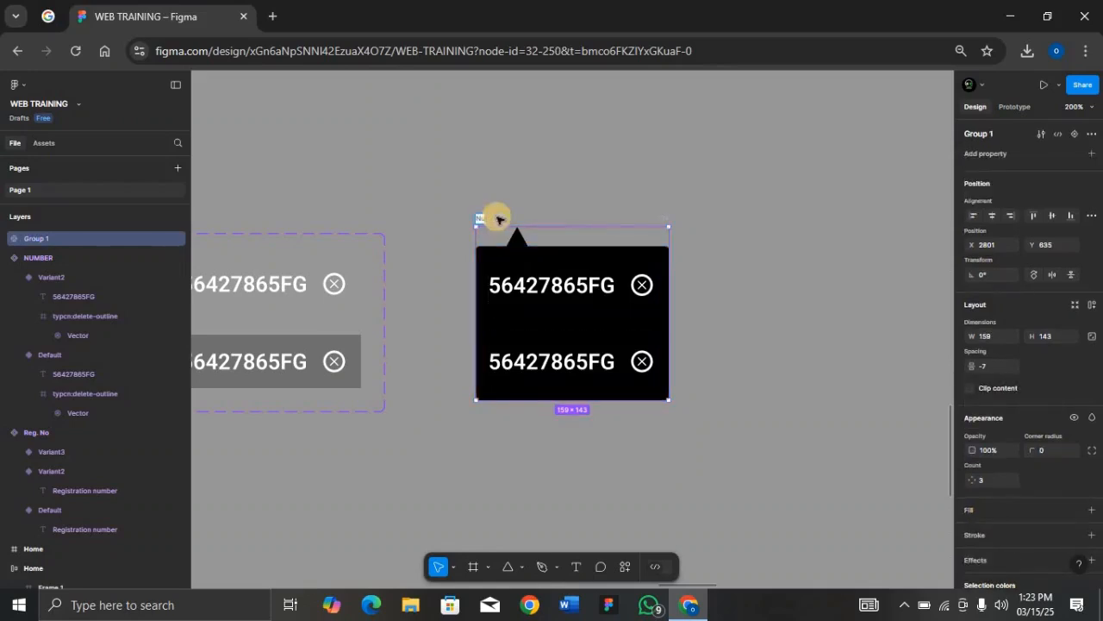
{"action": "type", "text": "ber"}
{"action": "key", "text": "Return"}
{"action": "key", "text": "ctrl+minus"}
{"action": "key", "text": "ctrl+minus"}
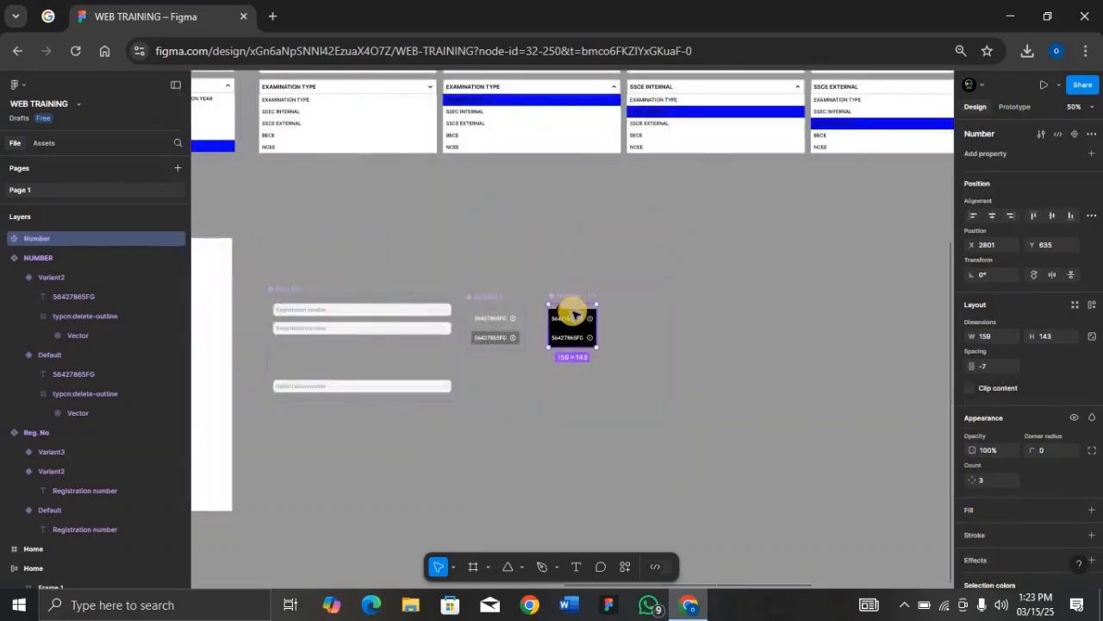
Step: Move the black Number list into Reg. No's Variant2, absolutely positioned just below the field
{"action": "left_click_drag", "start_coordinate": [572, 320], "coordinate": [519, 399]}
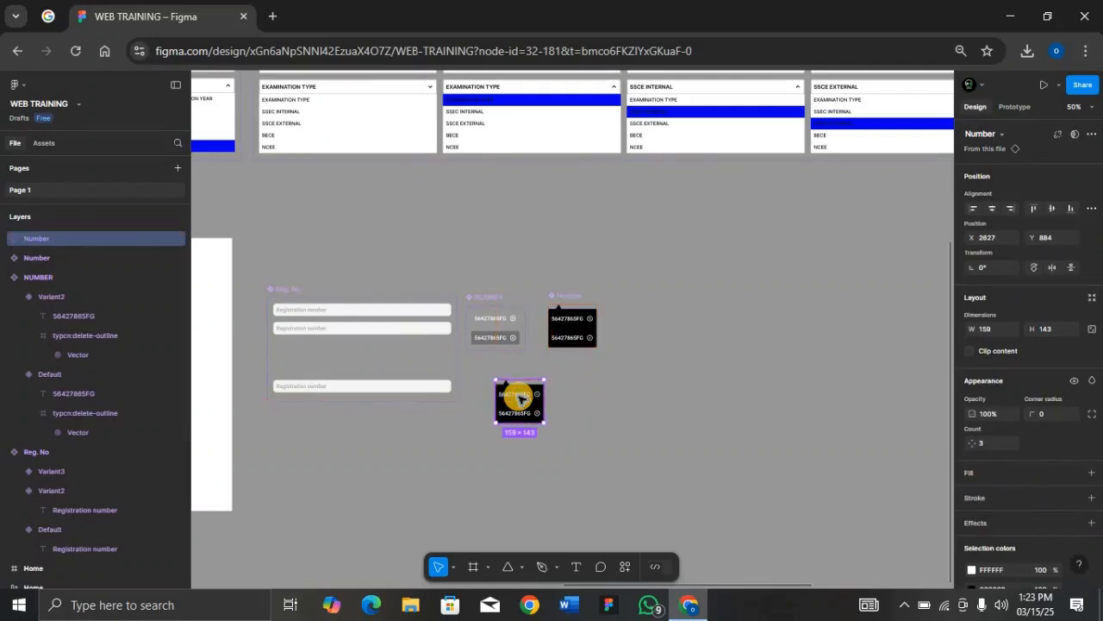
{"action": "key", "text": "Delete"}
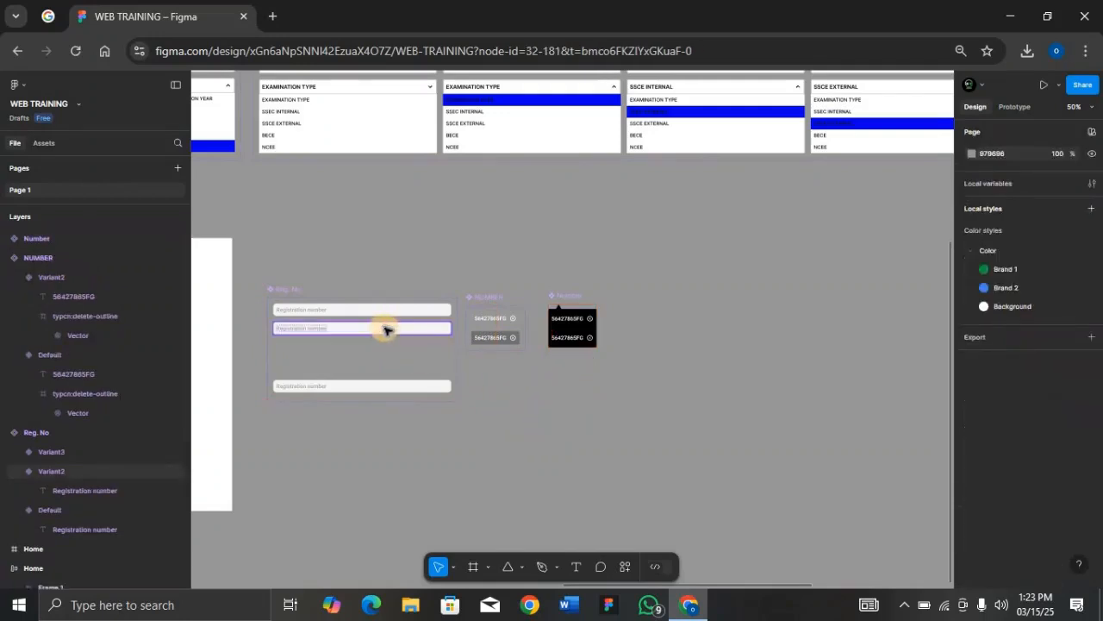
{"action": "left_click", "coordinate": [384, 329]}
{"action": "key", "text": "shift+2"}
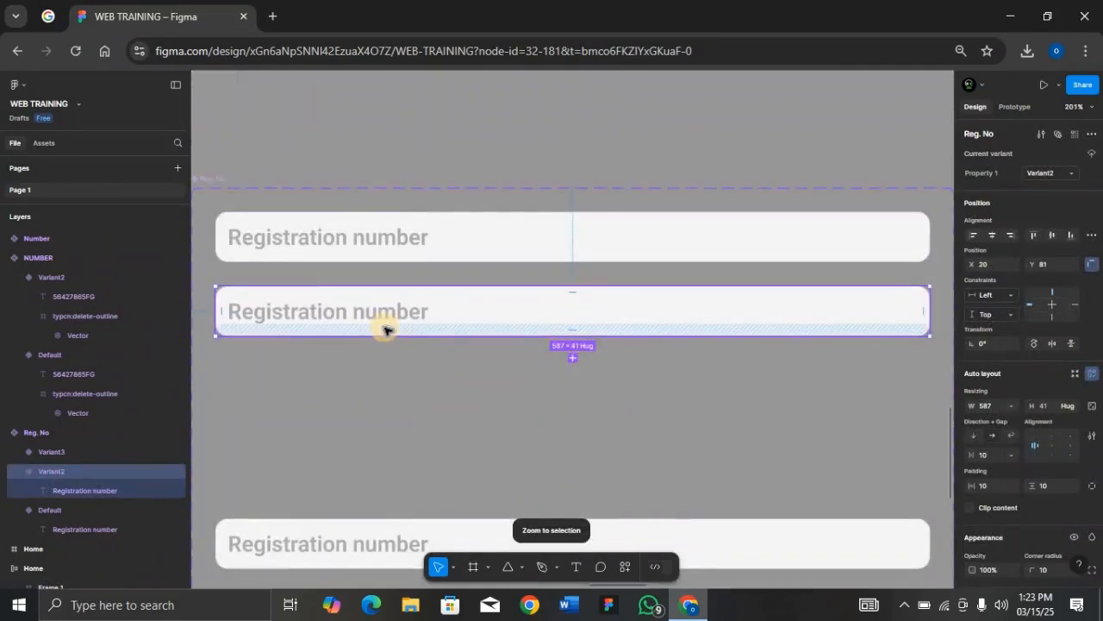
{"action": "key", "text": "ctrl+v"}
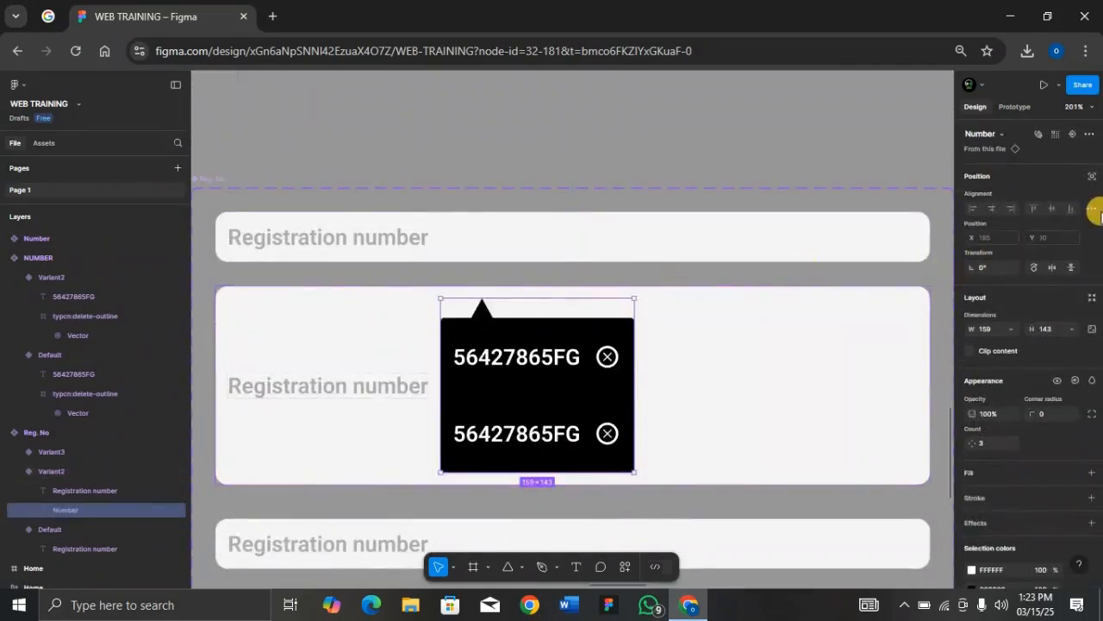
{"action": "left_click", "coordinate": [1090, 177]}
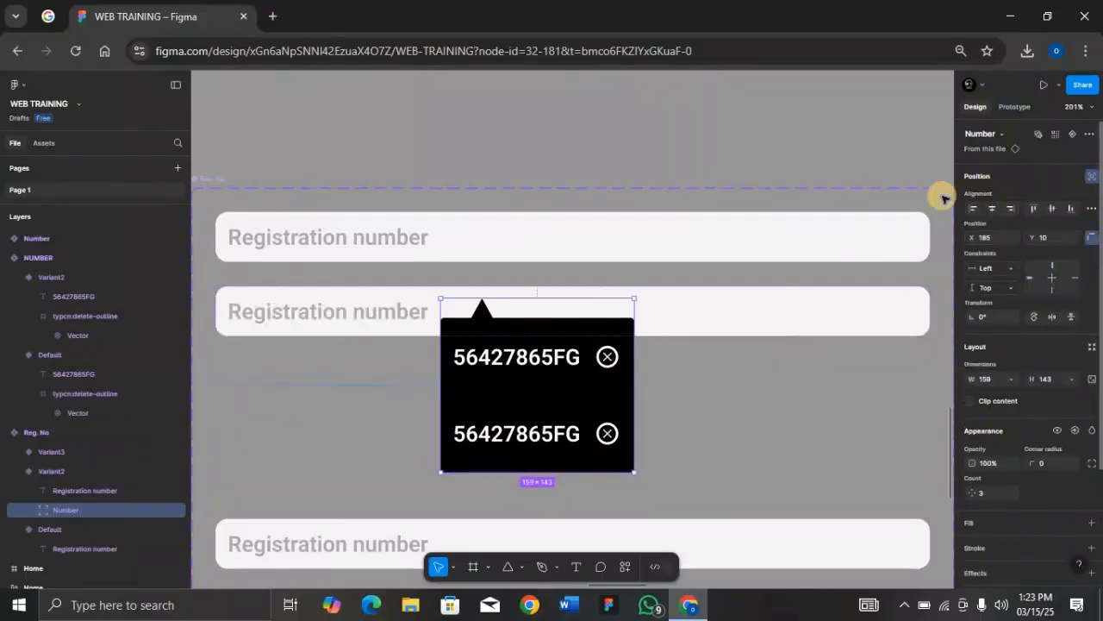
{"action": "key", "text": "Down"}
{"action": "key", "text": "Down"}
{"action": "key", "text": "Down"}
{"action": "key", "text": "Down"}
{"action": "key", "text": "Down"}
{"action": "key", "text": "Down"}
{"action": "key", "text": "Down"}
{"action": "key", "text": "Down"}
{"action": "key", "text": "Down"}
{"action": "key", "text": "Down"}
{"action": "key", "text": "Down"}
{"action": "key", "text": "Down"}
{"action": "key", "text": "Down"}
{"action": "key", "text": "Down"}
{"action": "key", "text": "Down"}
{"action": "key", "text": "Down"}
{"action": "key", "text": "Down"}
{"action": "key", "text": "Down"}
{"action": "key", "text": "Down"}
{"action": "key", "text": "Down"}
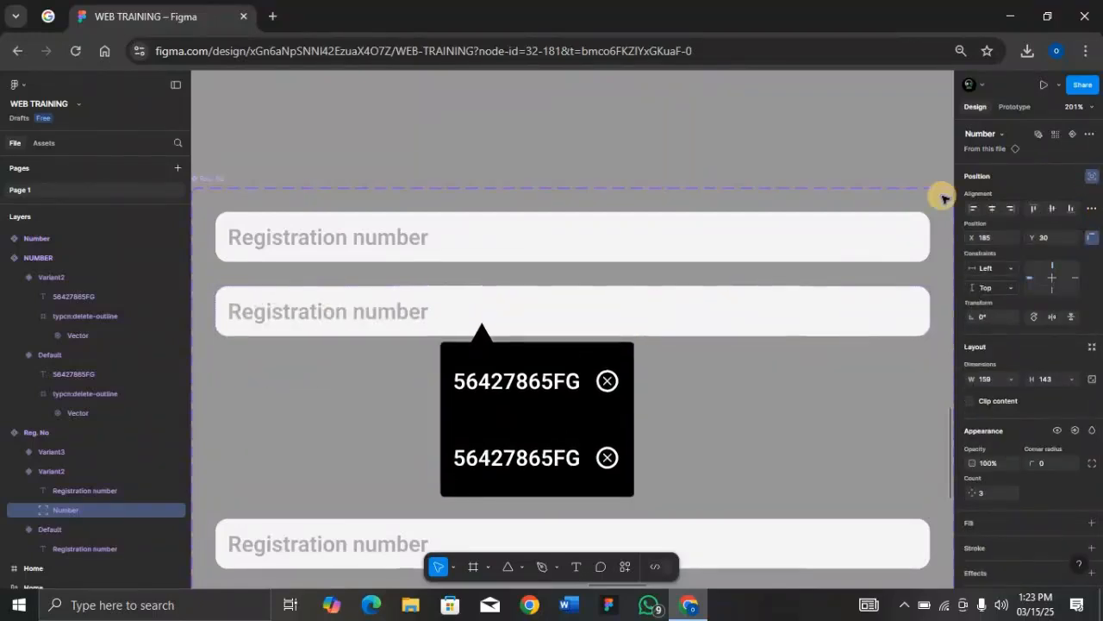
{"action": "key", "text": "Down"}
{"action": "key", "text": "Down"}
{"action": "key", "text": "Left"}
{"action": "key", "text": "Left"}
{"action": "key", "text": "Left"}
{"action": "key", "text": "Left"}
{"action": "key", "text": "Left"}
{"action": "key", "text": "Left"}
{"action": "key", "text": "Left"}
{"action": "key", "text": "Left"}
{"action": "key", "text": "Left"}
{"action": "key", "text": "Left"}
{"action": "key", "text": "Left"}
{"action": "key", "text": "Left"}
{"action": "key", "text": "Left"}
{"action": "key", "text": "Left"}
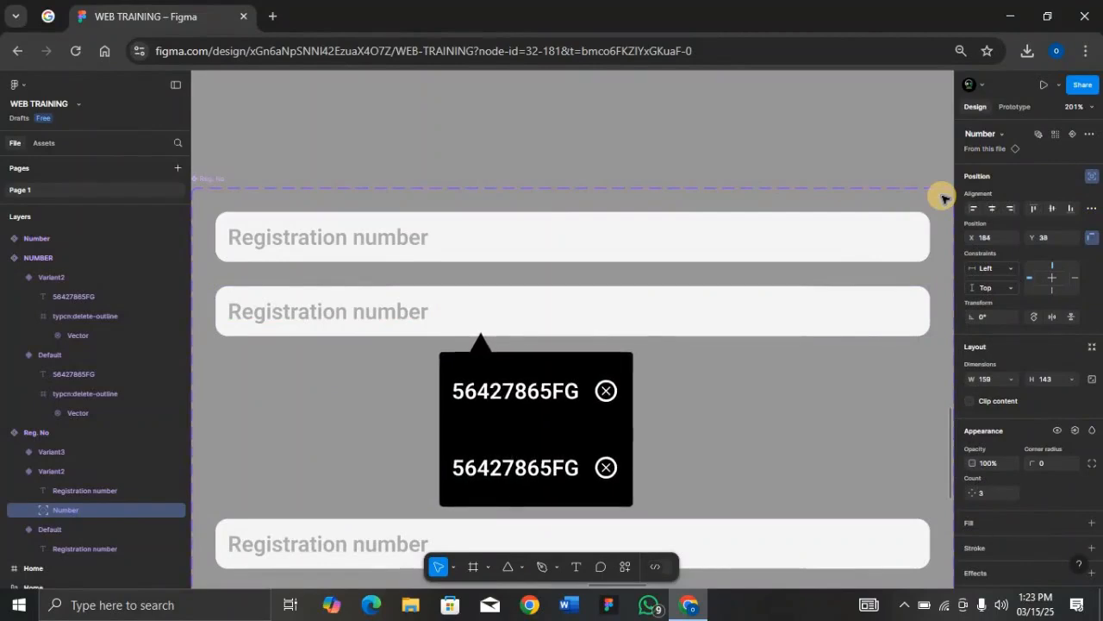
{"action": "key", "text": "shift+Left"}
{"action": "key", "text": "shift+Left"}
{"action": "key", "text": "shift+Left"}
{"action": "key", "text": "shift+Left"}
{"action": "key", "text": "shift+Left"}
{"action": "key", "text": "shift+Left"}
{"action": "key", "text": "shift+Left"}
{"action": "key", "text": "shift+Left"}
{"action": "key", "text": "shift+Left"}
{"action": "key", "text": "shift+Left"}
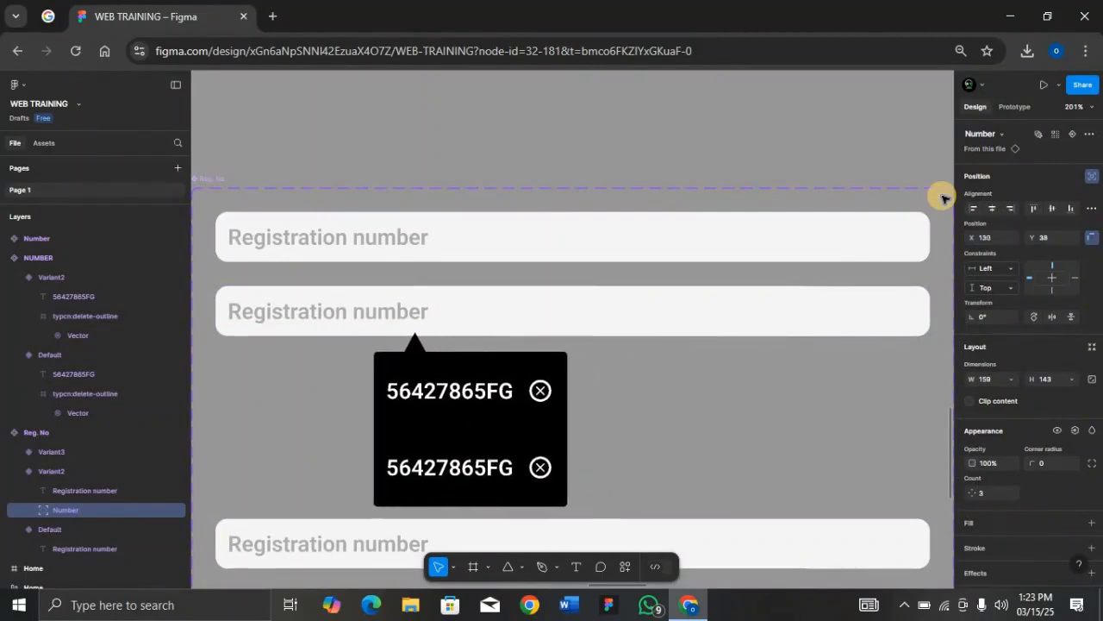
{"action": "key", "text": "shift+Left"}
{"action": "key", "text": "shift+Left"}
{"action": "key", "text": "Left"}
{"action": "key", "text": "Left"}
{"action": "key", "text": "Left"}
{"action": "key", "text": "Left"}
{"action": "key", "text": "Left"}
{"action": "key", "text": "Left"}
{"action": "key", "text": "Left"}
{"action": "key", "text": "Left"}
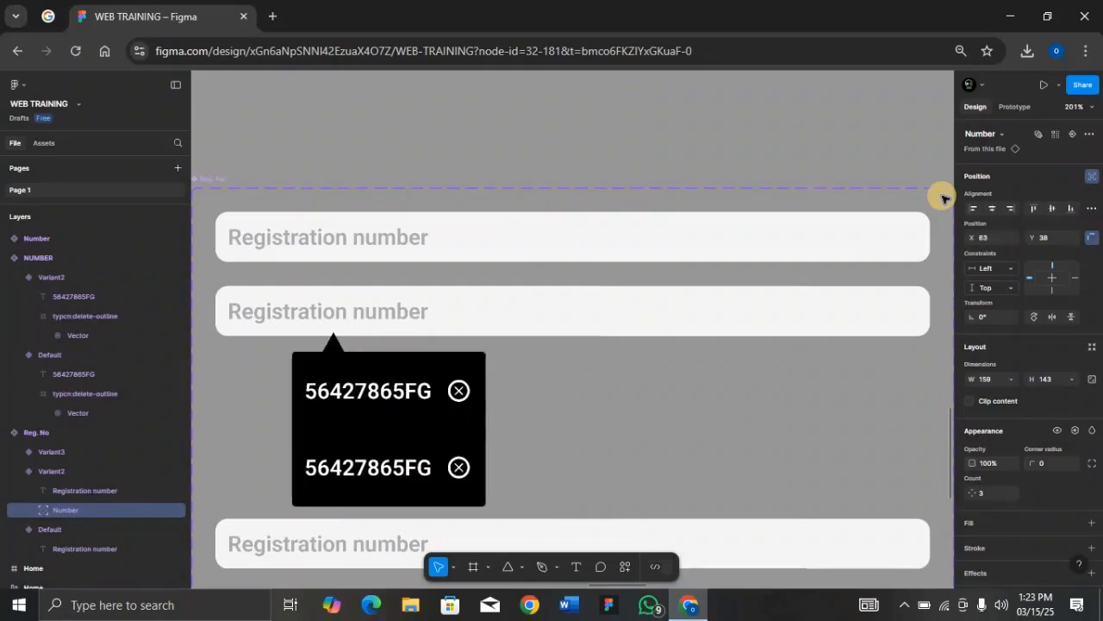
{"action": "key", "text": "Down"}
{"action": "key", "text": "Down"}
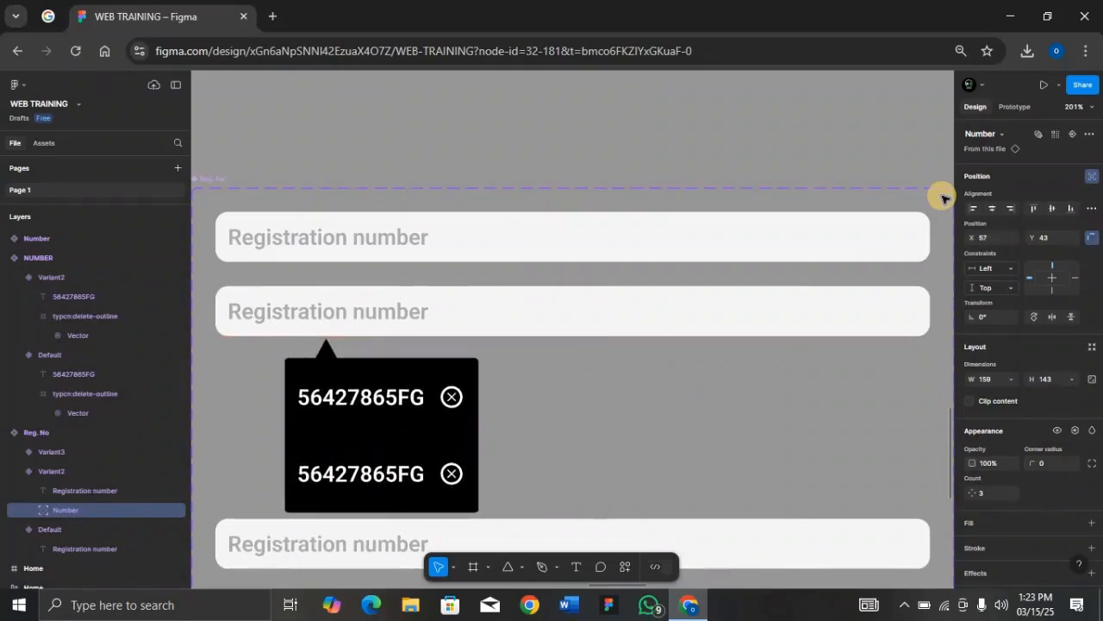
{"action": "key", "text": "Down"}
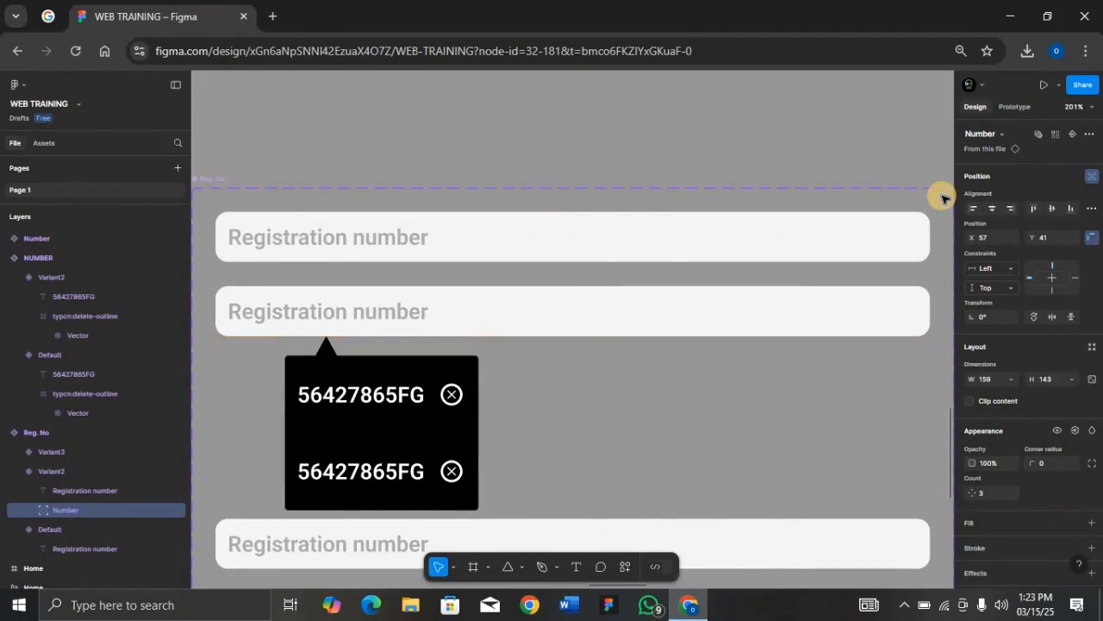
{"action": "key", "text": "shift+0"}
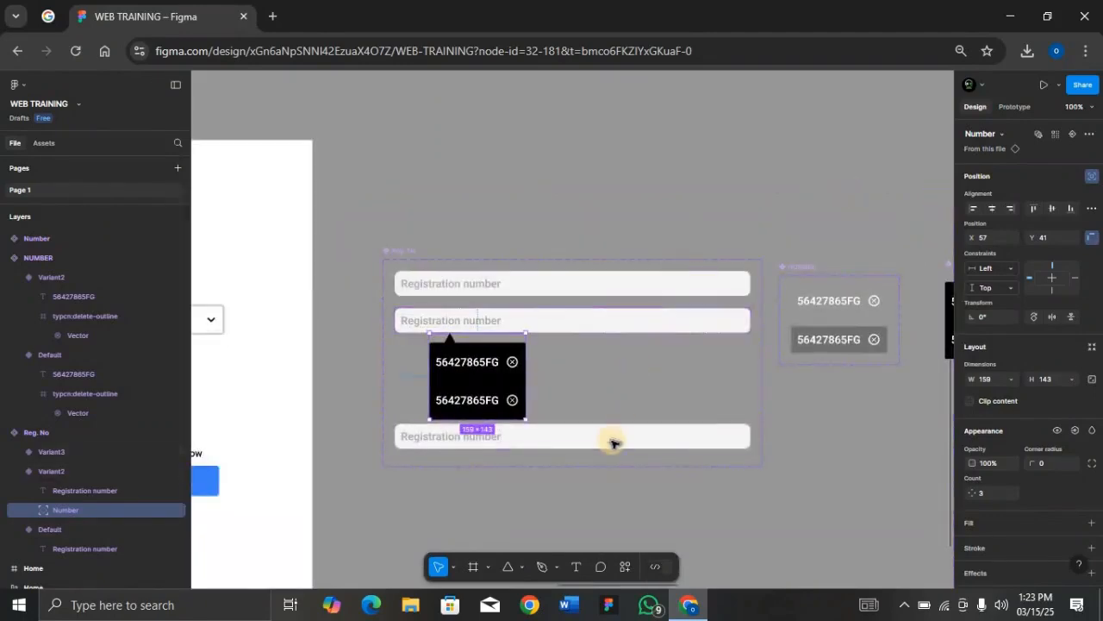
Step: Change the Number list's second entry to 45672965JT
{"action": "double_click", "coordinate": [467, 400]}
{"action": "key", "text": "Escape"}
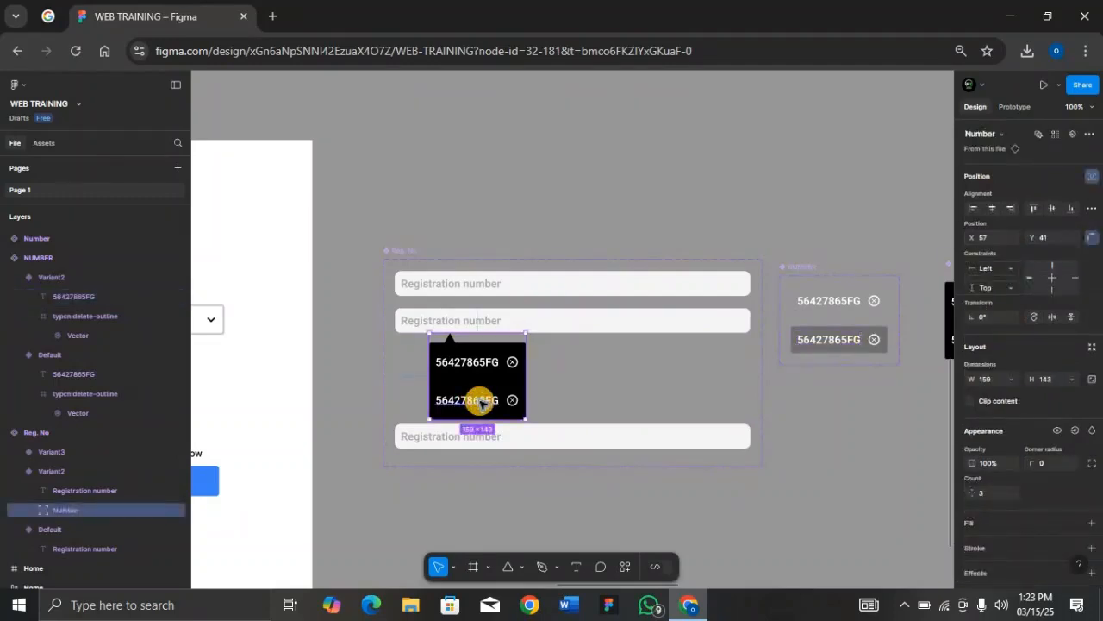
{"action": "double_click", "coordinate": [480, 402]}
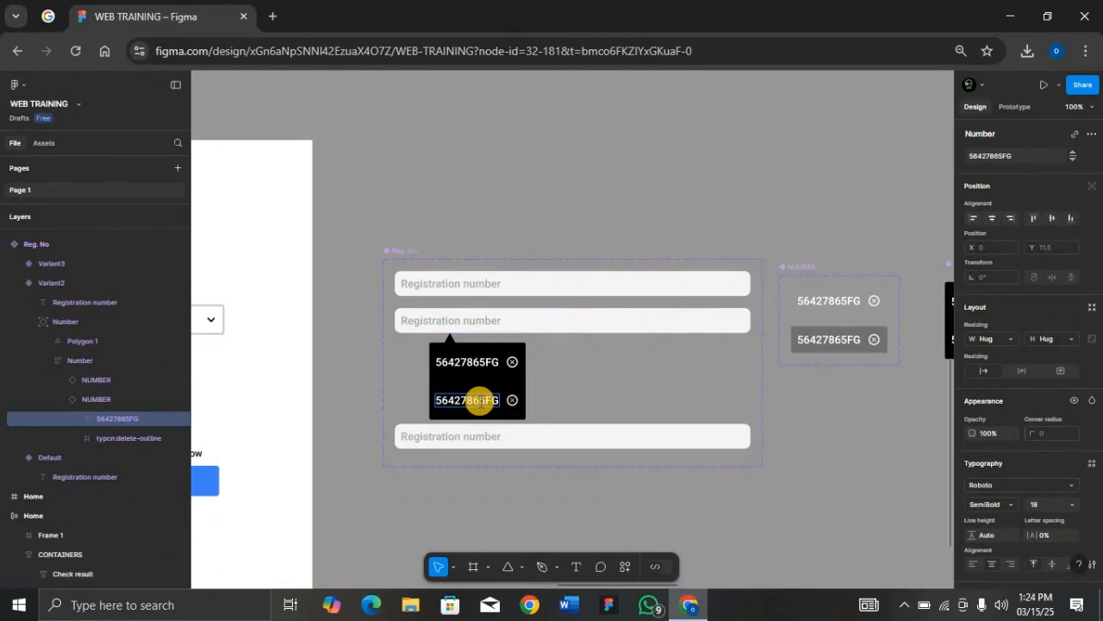
{"action": "key", "text": "BackSpace"}
{"action": "key", "text": "BackSpace"}
{"action": "key", "text": "BackSpace"}
{"action": "key", "text": "BackSpace"}
{"action": "key", "text": "BackSpace"}
{"action": "key", "text": "BackSpace"}
{"action": "key", "text": "BackSpace"}
{"action": "key", "text": "BackSpace"}
{"action": "key", "text": "BackSpace"}
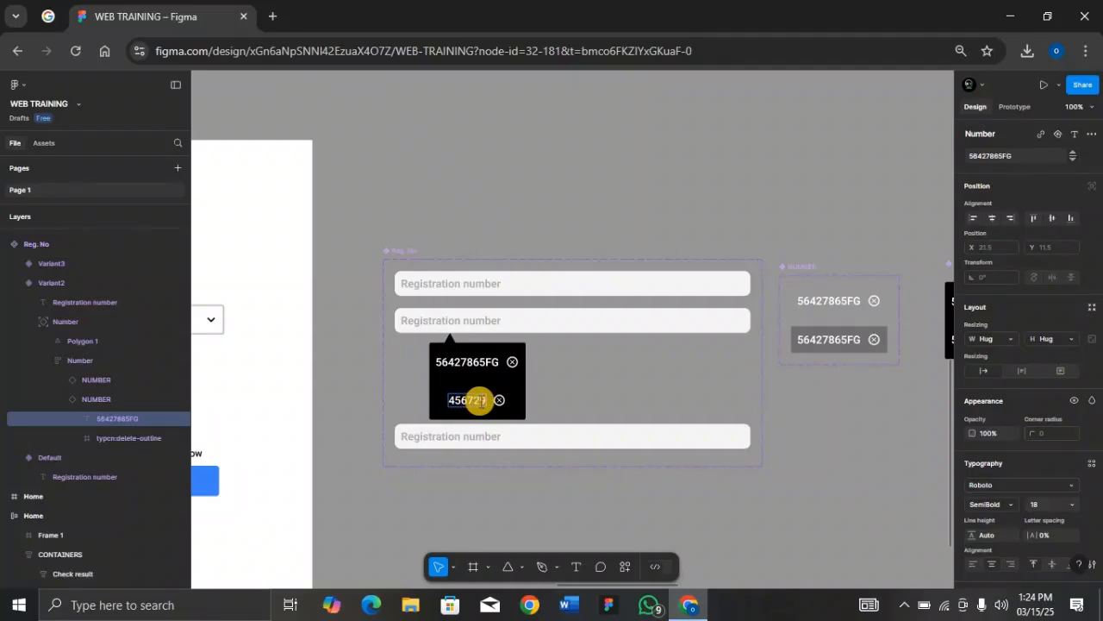
{"action": "type", "text": "65JT"}
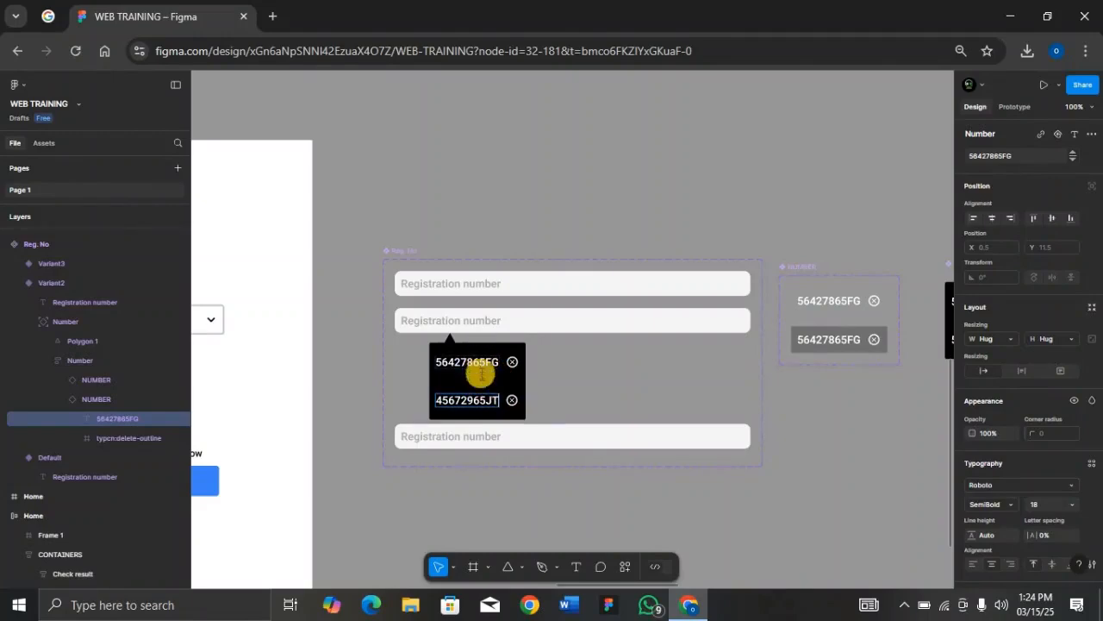
{"action": "left_click", "coordinate": [517, 436]}
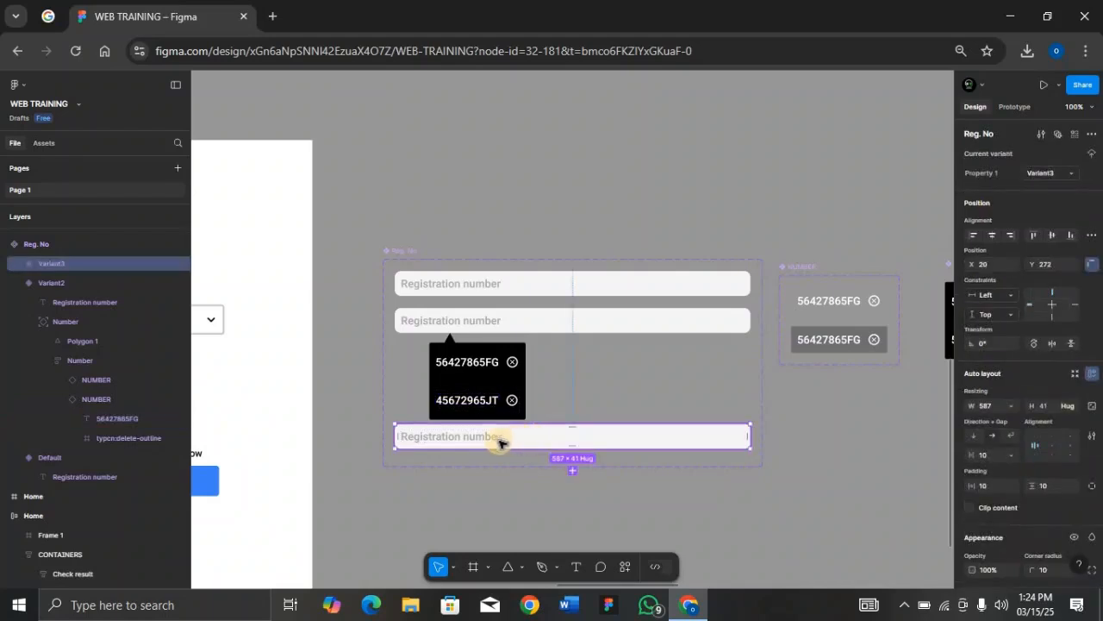
Step: Replace the bottom field's placeholder with 56427865FG in black (000000) text
{"action": "double_click", "coordinate": [492, 440]}
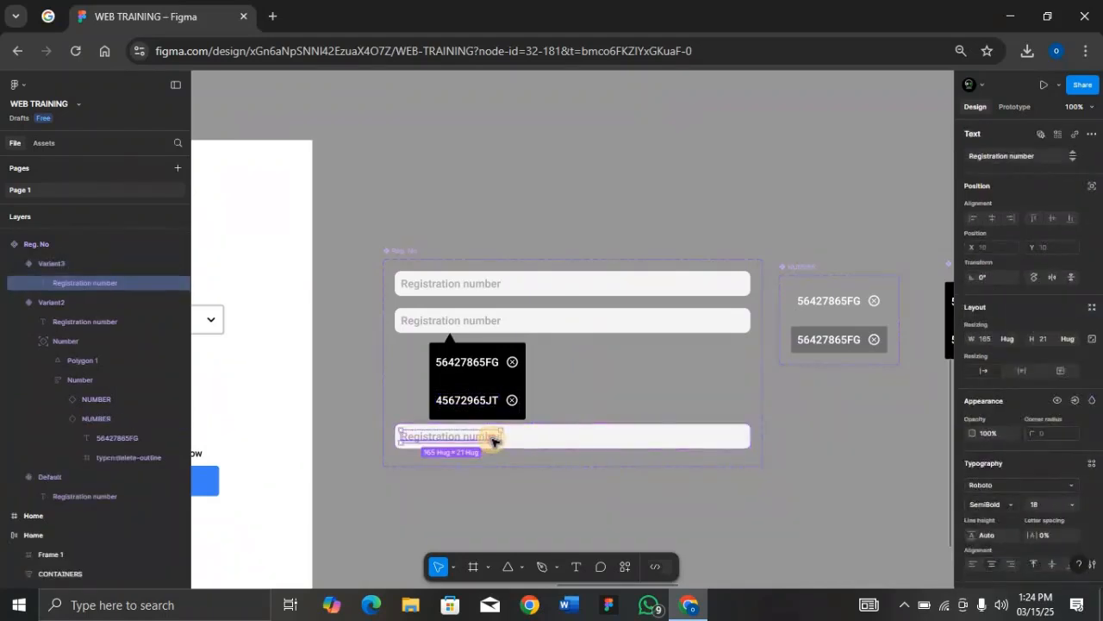
{"action": "double_click", "coordinate": [493, 439]}
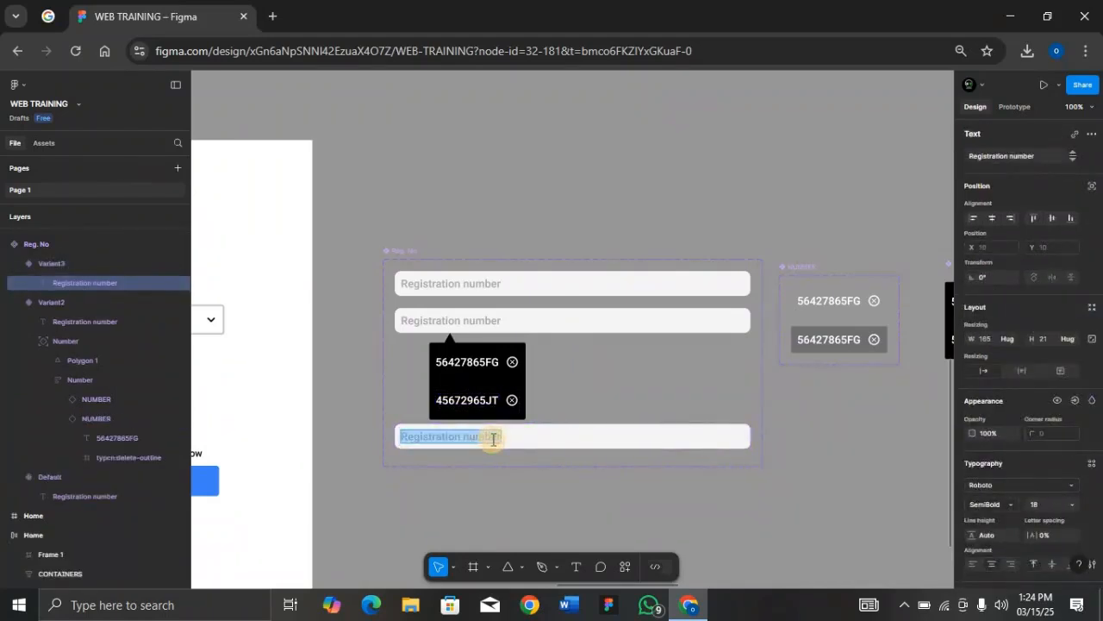
{"action": "type", "text": "56"}
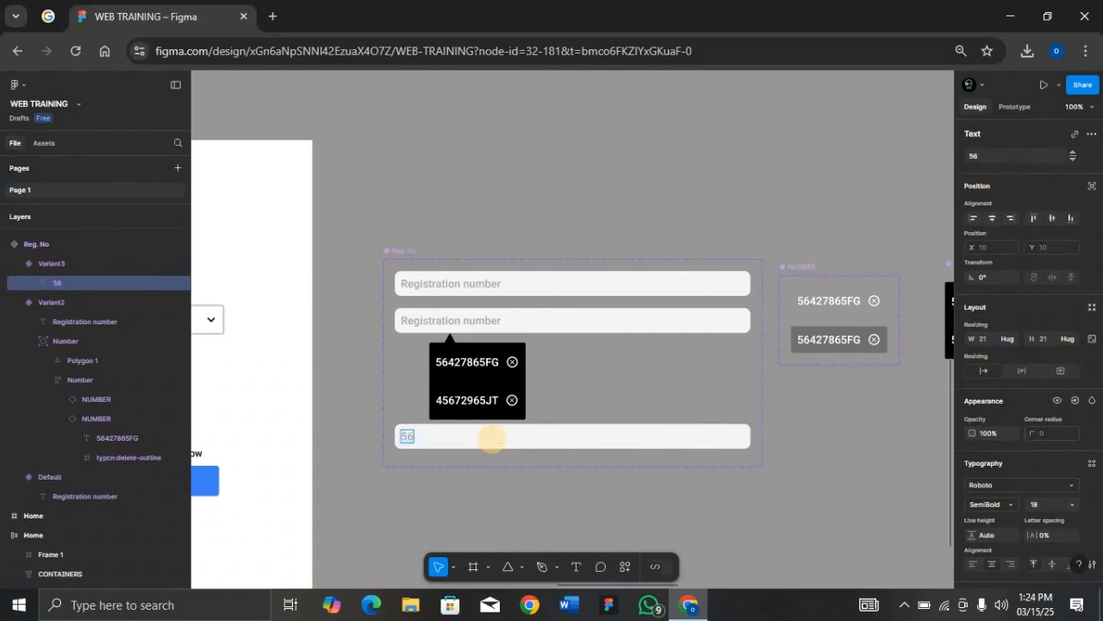
{"action": "type", "text": "427865"}
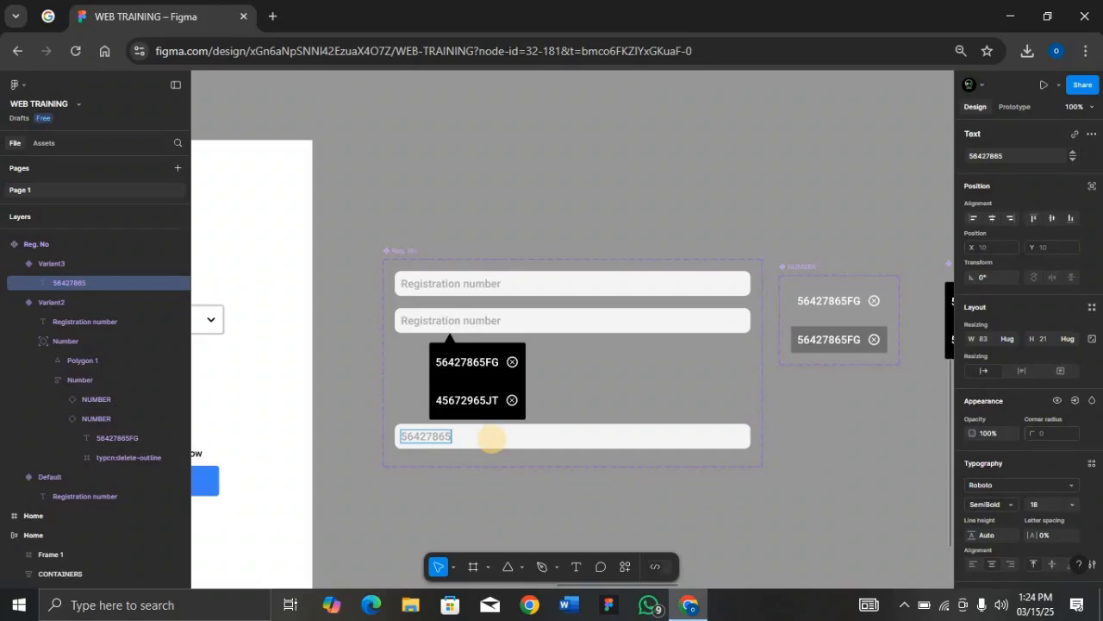
{"action": "type", "text": "FG"}
{"action": "key", "text": "Escape"}
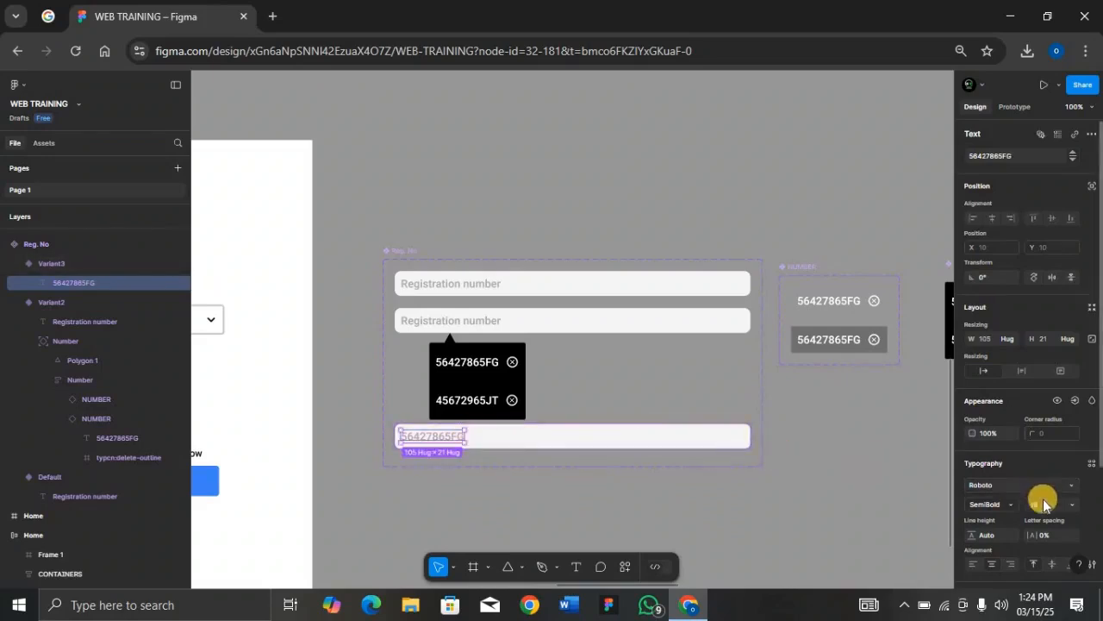
{"action": "scroll", "coordinate": [1035, 501], "scroll_direction": "down", "scroll_amount": 3}
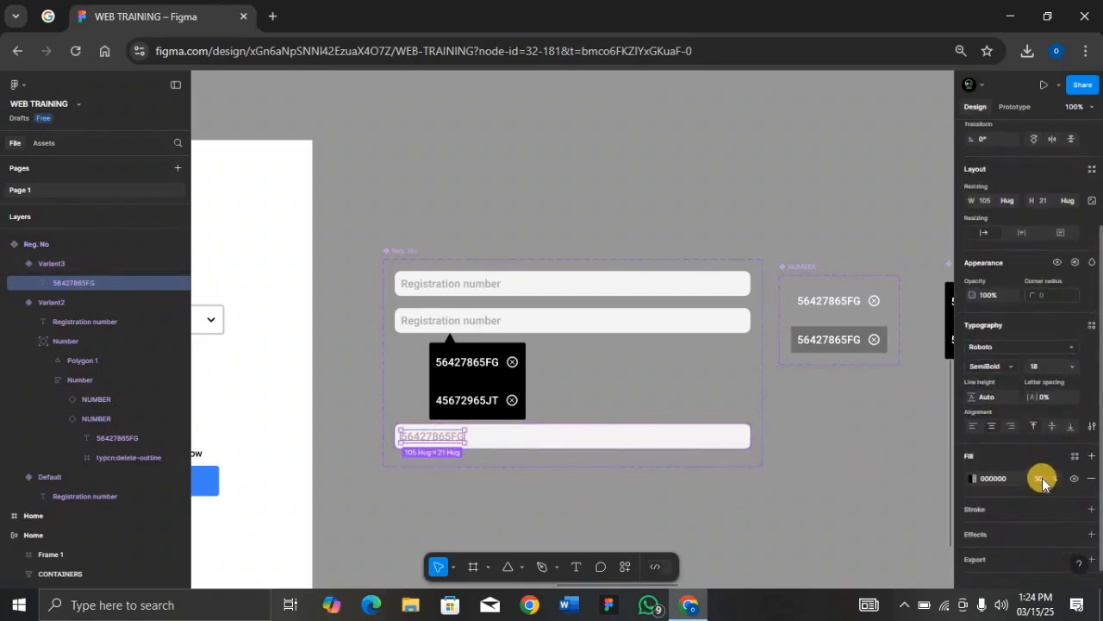
{"action": "type", "text": "000000"}
{"action": "key", "text": "Return"}
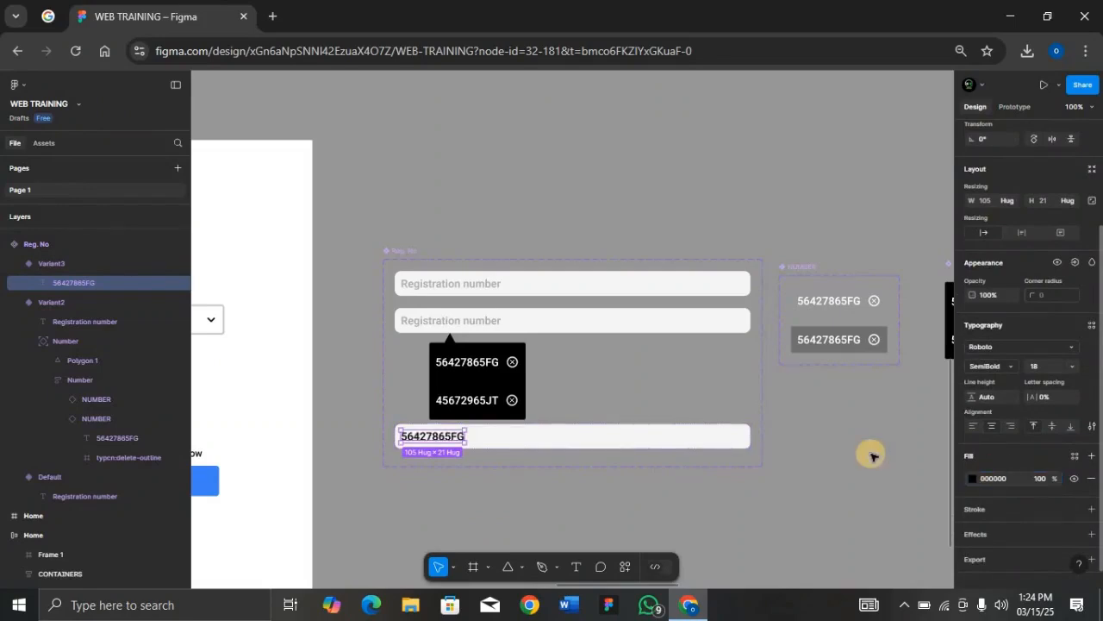
Step: Give the bottom field a pale mint D7FDF0 fill and zoom out
{"action": "left_click", "coordinate": [711, 441]}
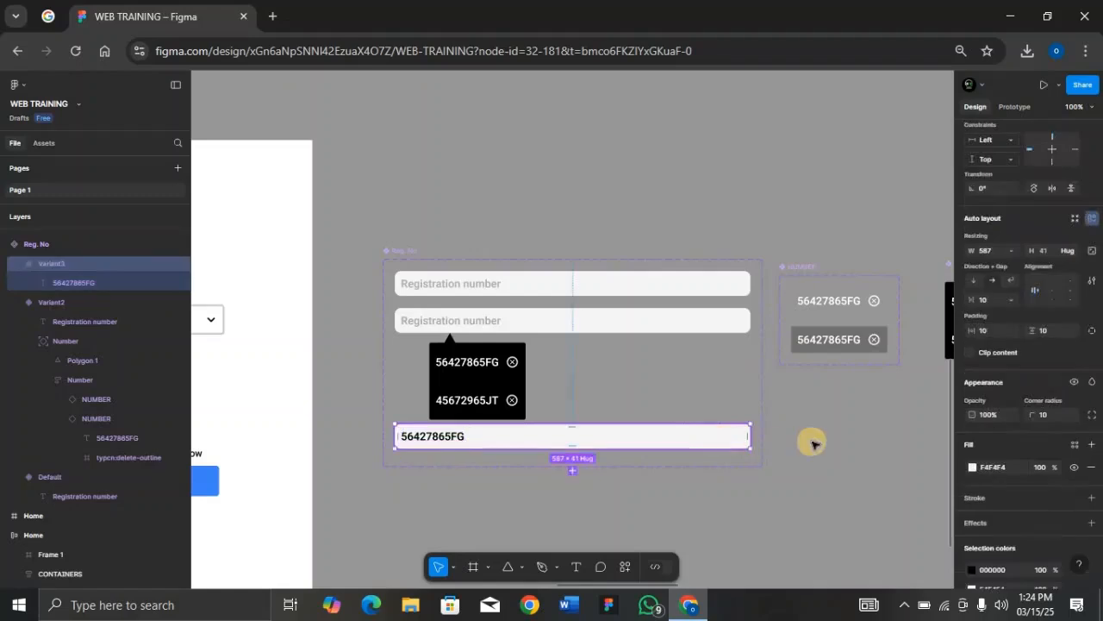
{"action": "left_click", "coordinate": [973, 467]}
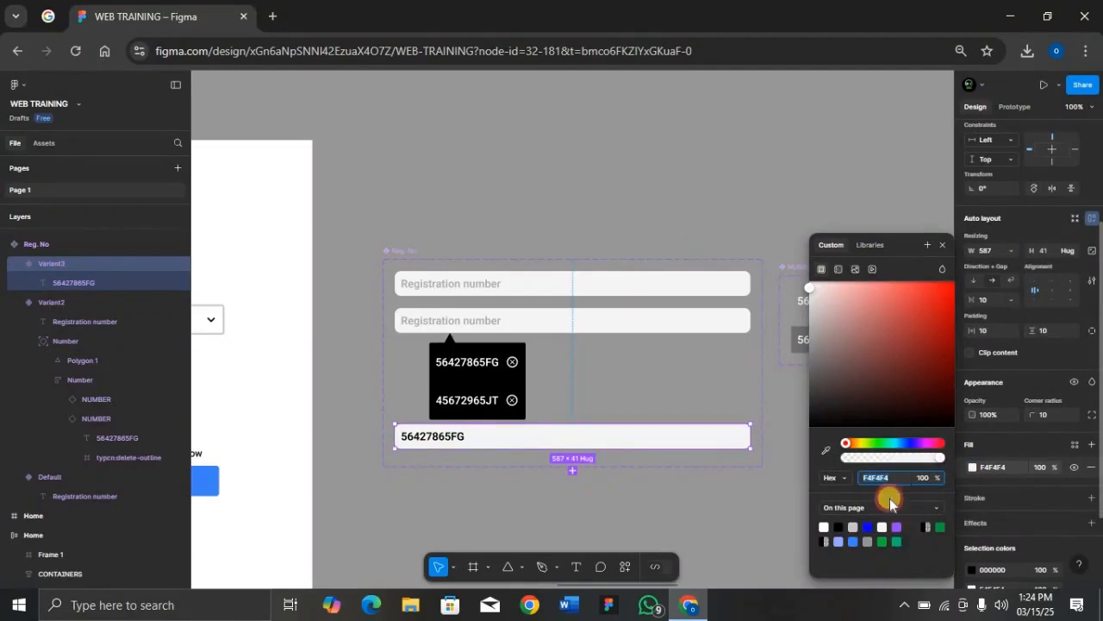
{"action": "left_click", "coordinate": [896, 542]}
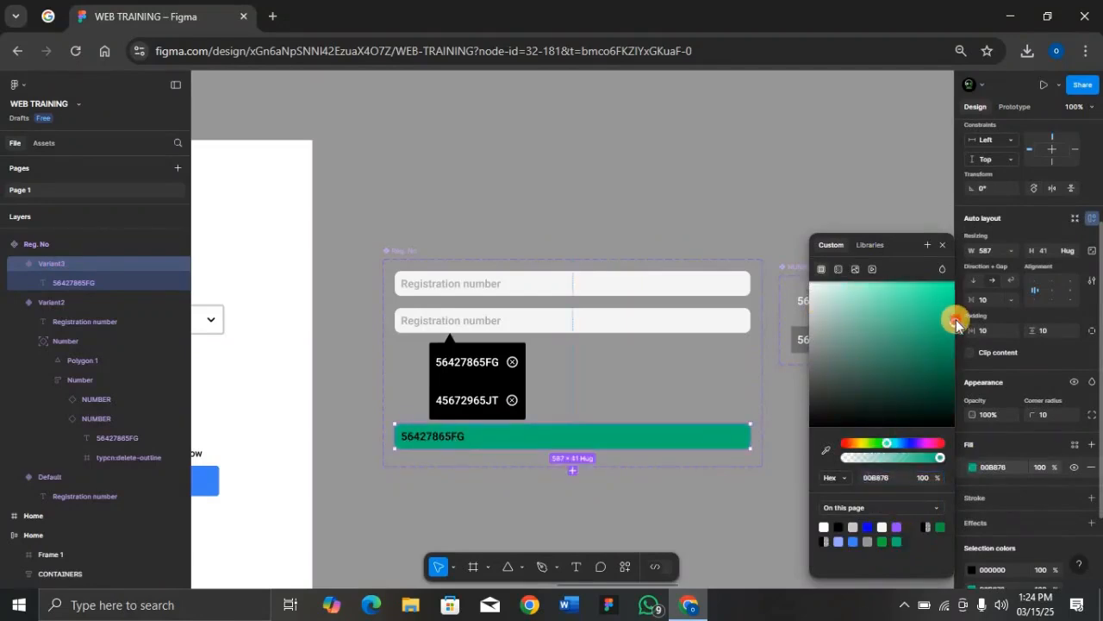
{"action": "left_click_drag", "start_coordinate": [955, 321], "coordinate": [832, 284]}
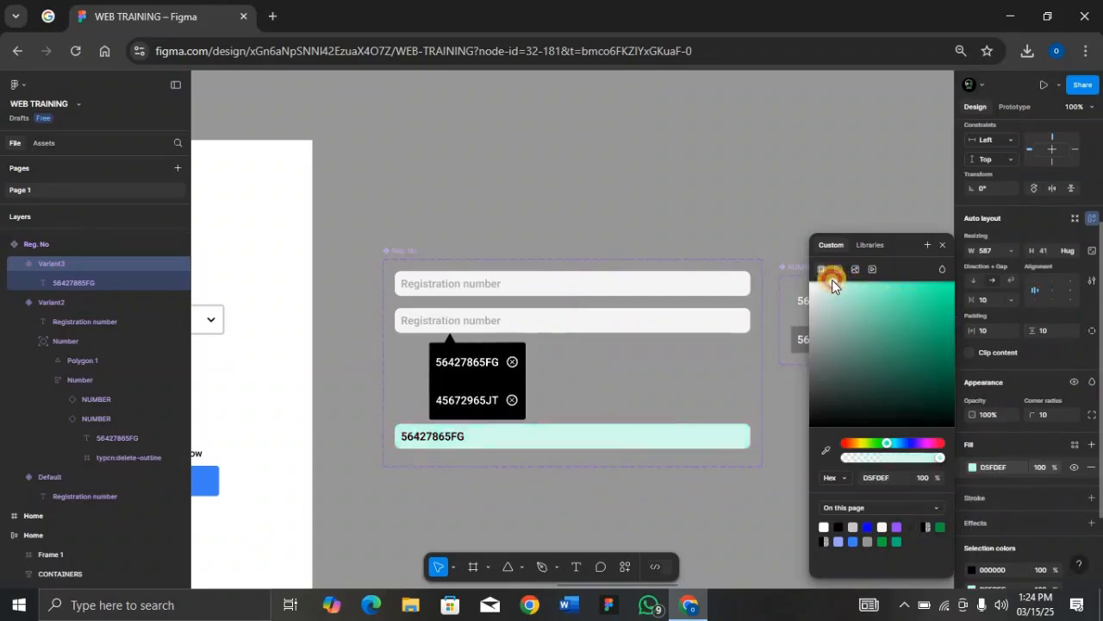
{"action": "left_click", "coordinate": [942, 245]}
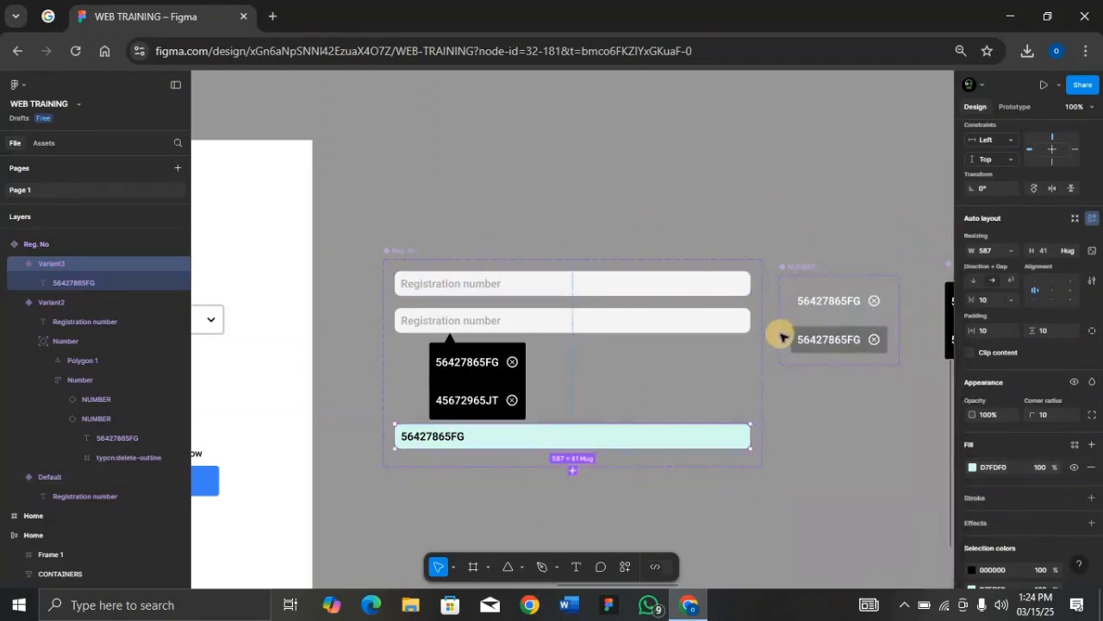
{"action": "key", "text": "minus"}
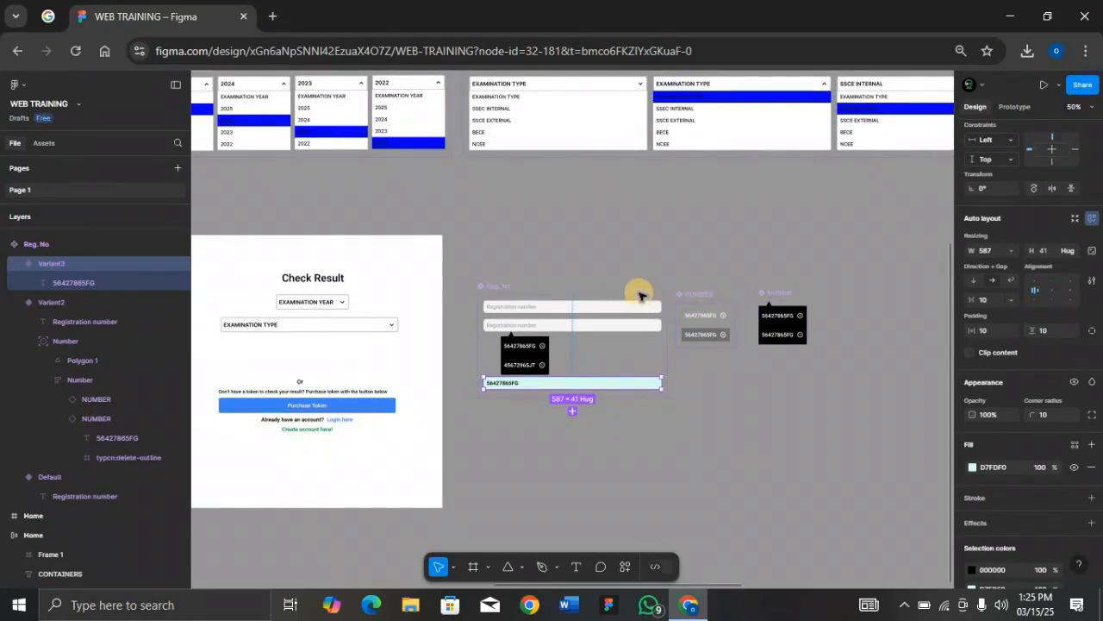
{"action": "scroll", "coordinate": [601, 295], "scroll_direction": "left", "scroll_amount": 5}
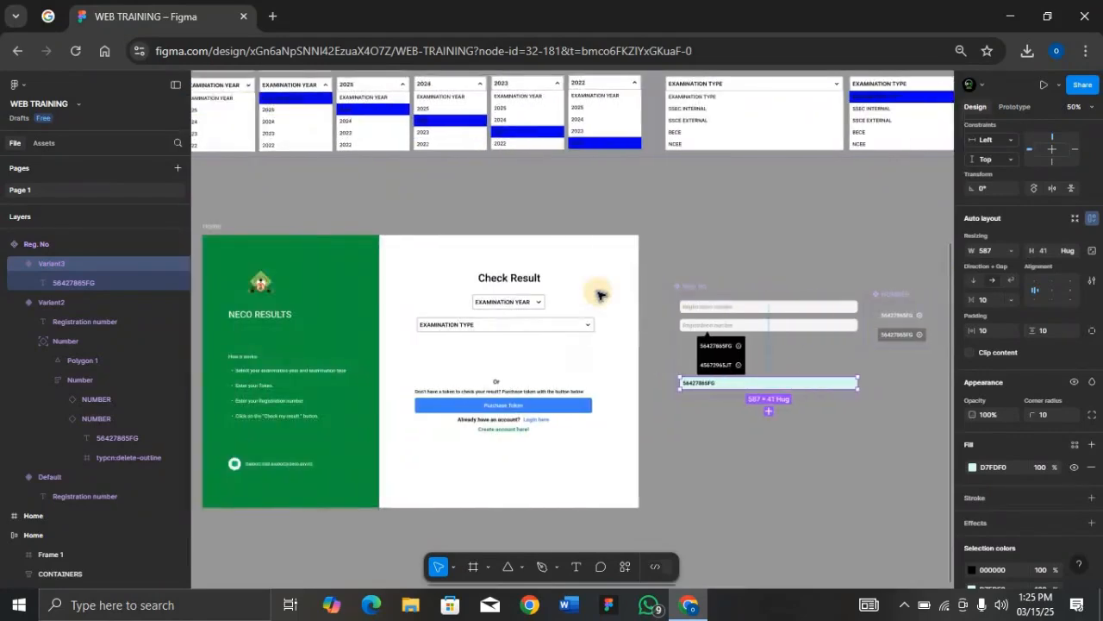
{"action": "scroll", "coordinate": [601, 295], "scroll_direction": "right", "scroll_amount": 9}
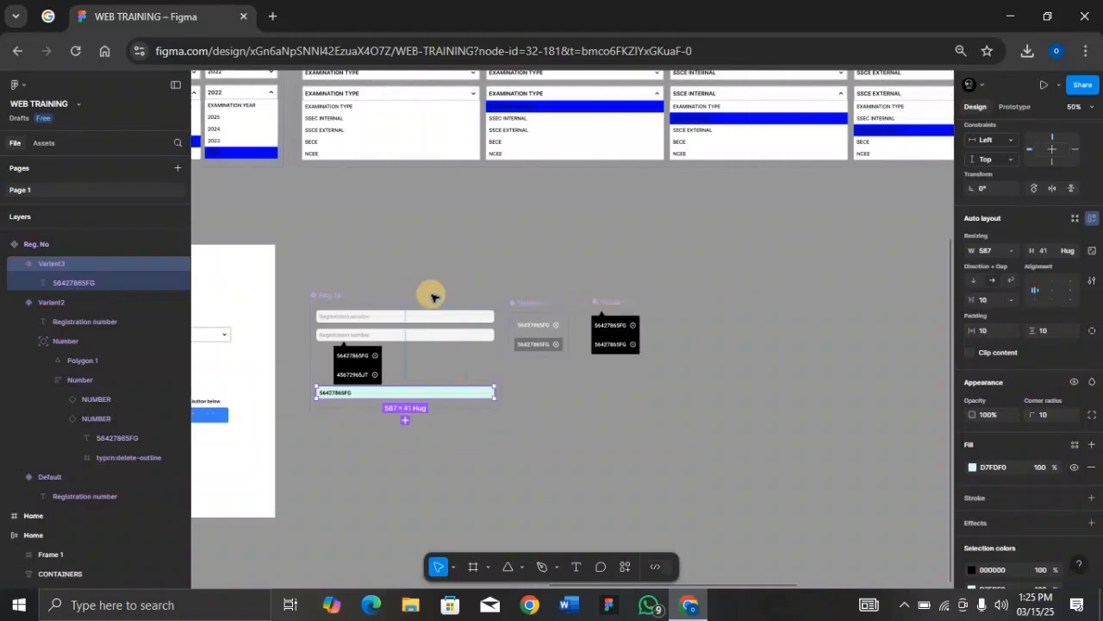
Step: Link the empty Registration number field On click to change to the open-list Variant2
{"action": "left_click", "coordinate": [327, 298]}
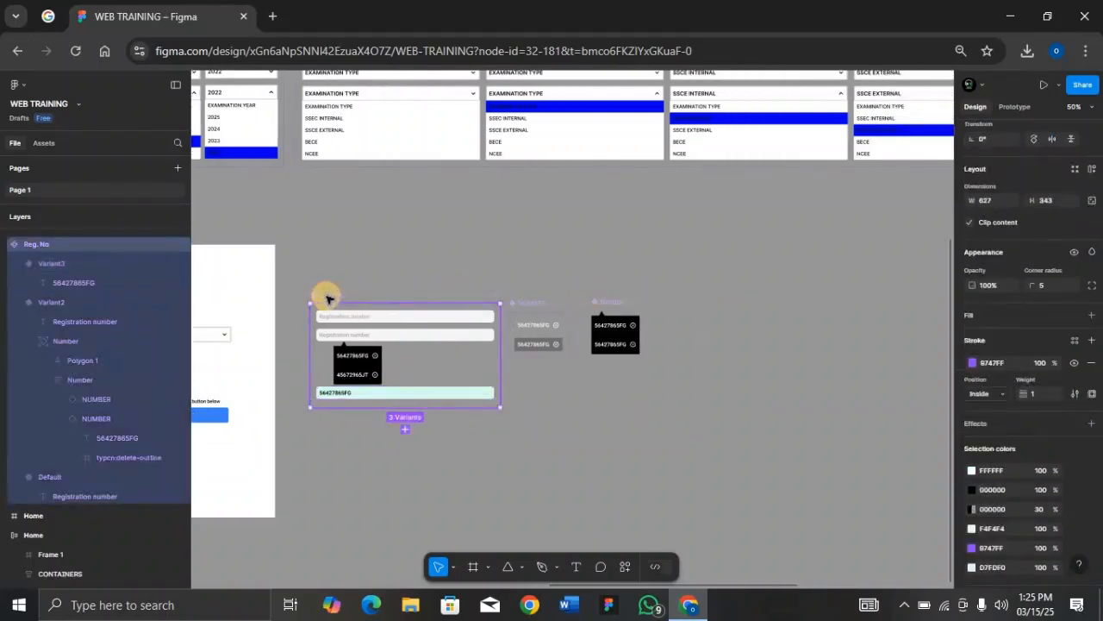
{"action": "key", "text": "shift+2"}
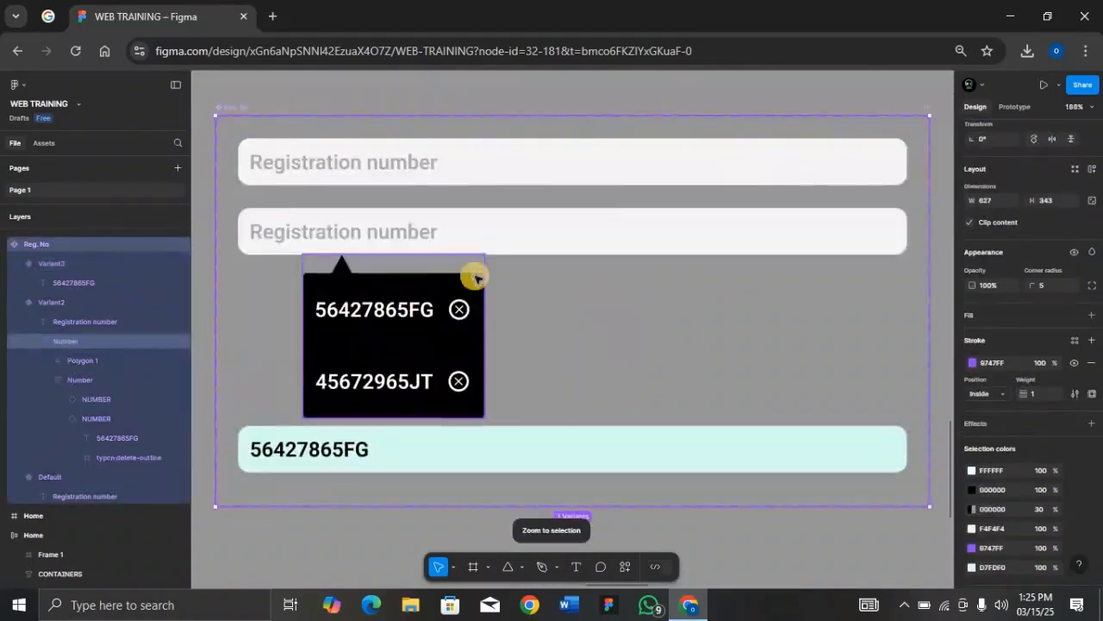
{"action": "double_click", "coordinate": [608, 158]}
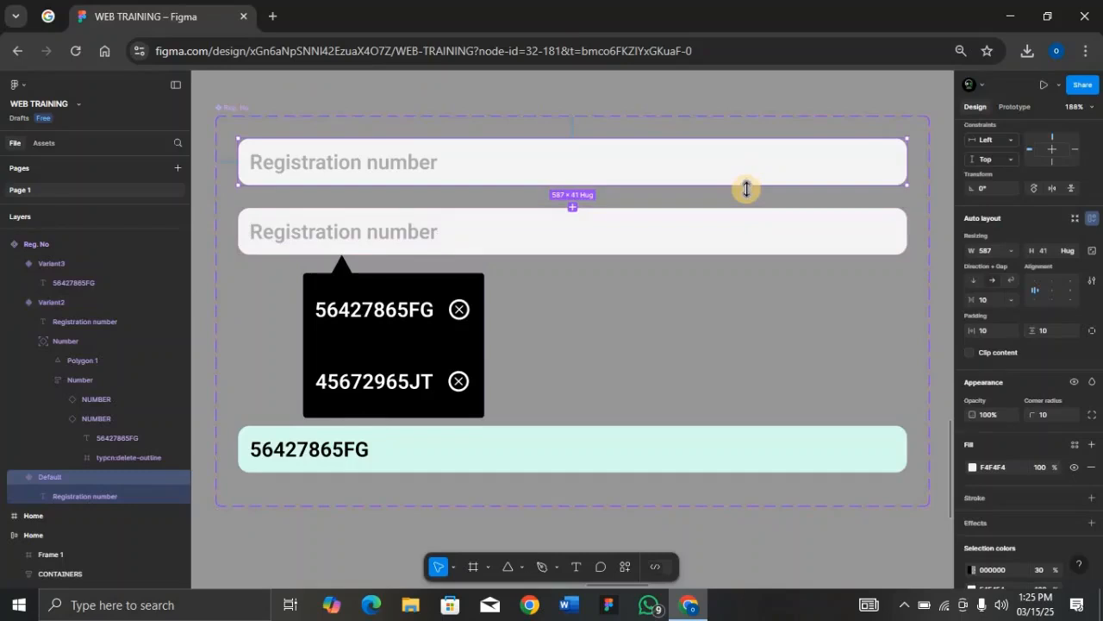
{"action": "key", "text": "shift+e"}
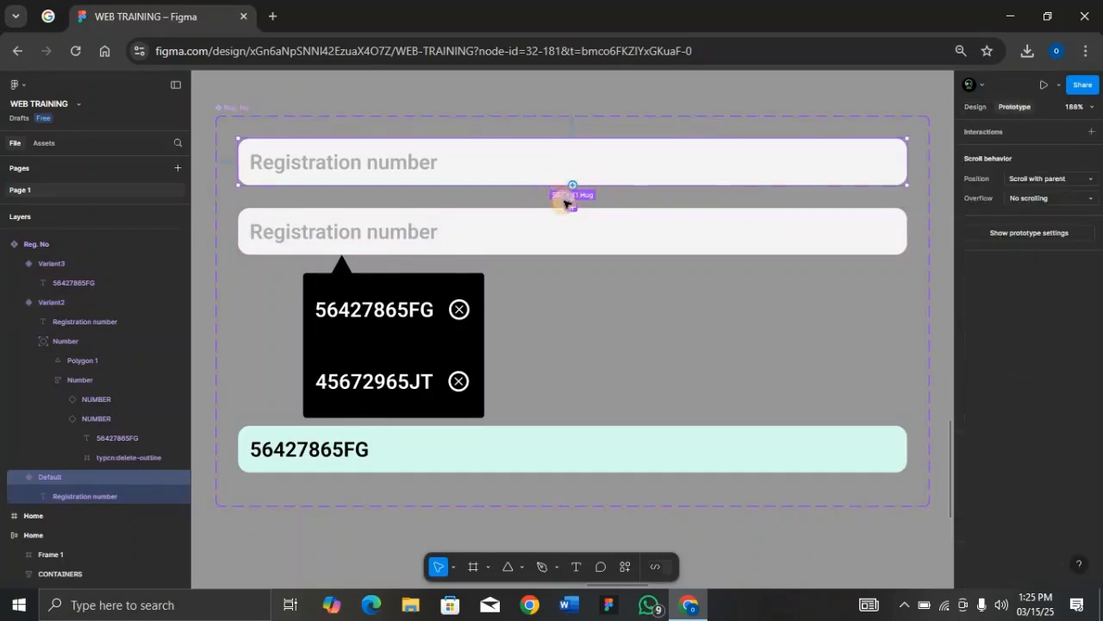
{"action": "left_click_drag", "start_coordinate": [564, 204], "coordinate": [571, 222]}
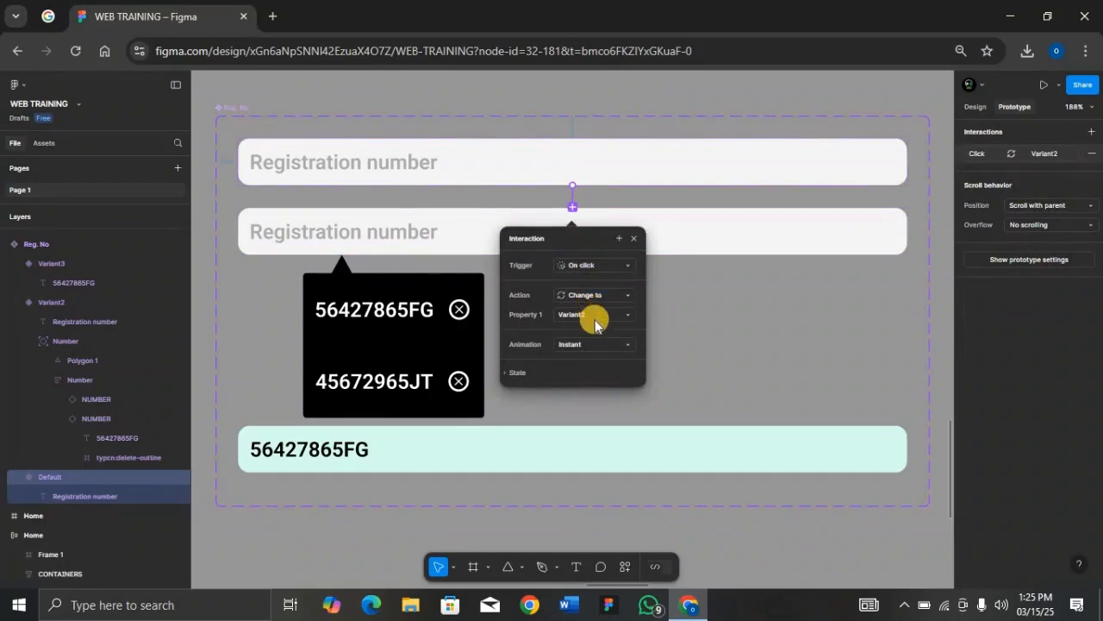
{"action": "left_click", "coordinate": [680, 246]}
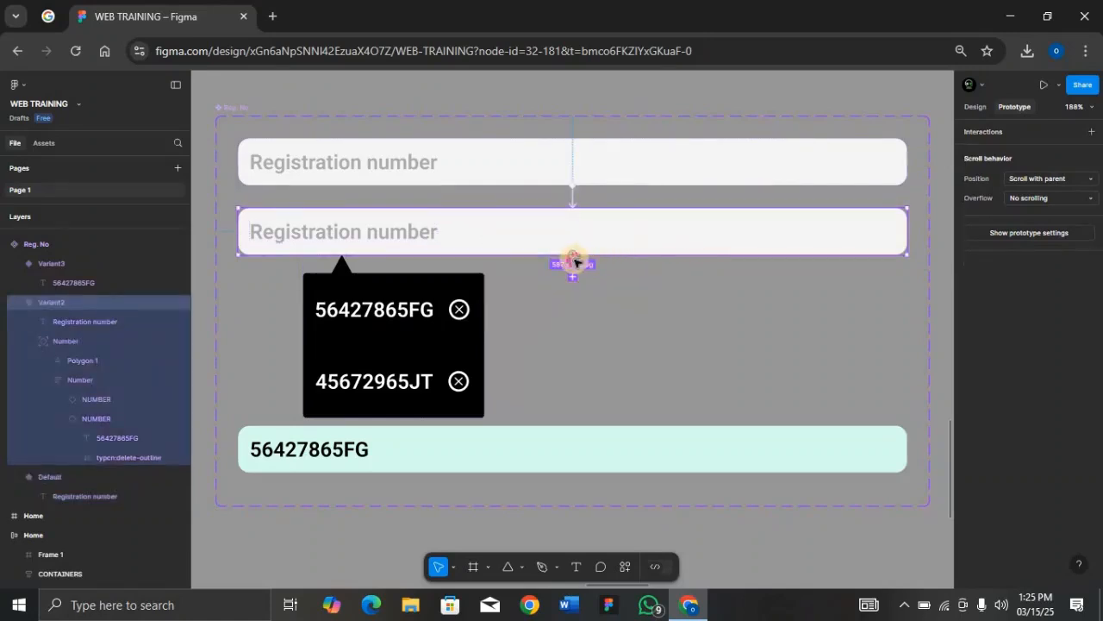
Step: Link the 56427865FG list entry to Variant3, and Variant3 back to the Default field
{"action": "left_click_drag", "start_coordinate": [573, 260], "coordinate": [557, 420]}
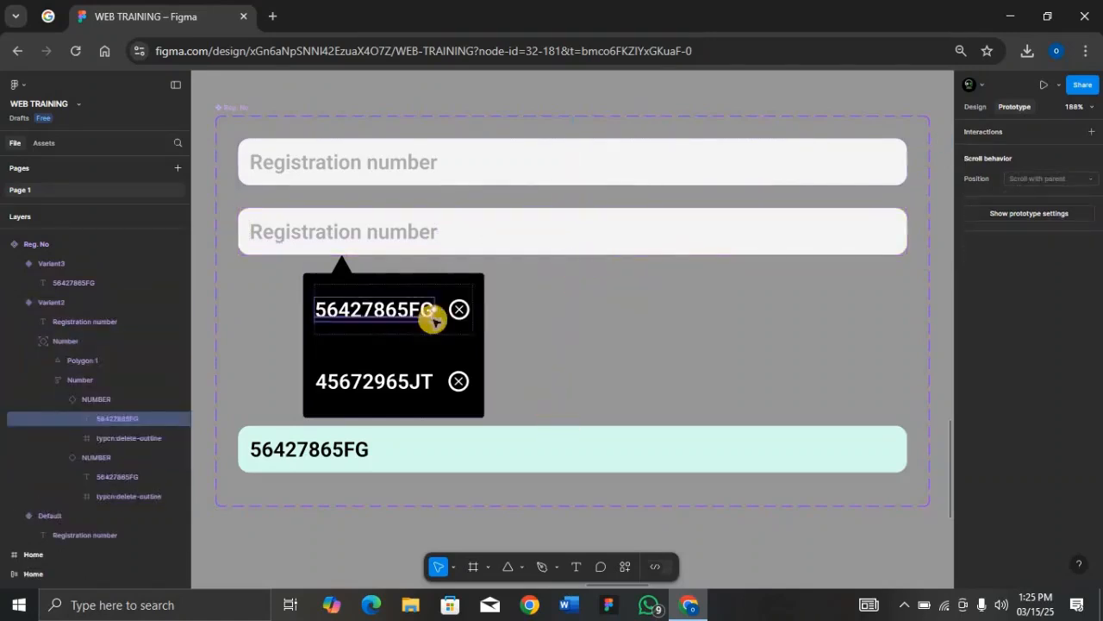
{"action": "left_click", "coordinate": [434, 319]}
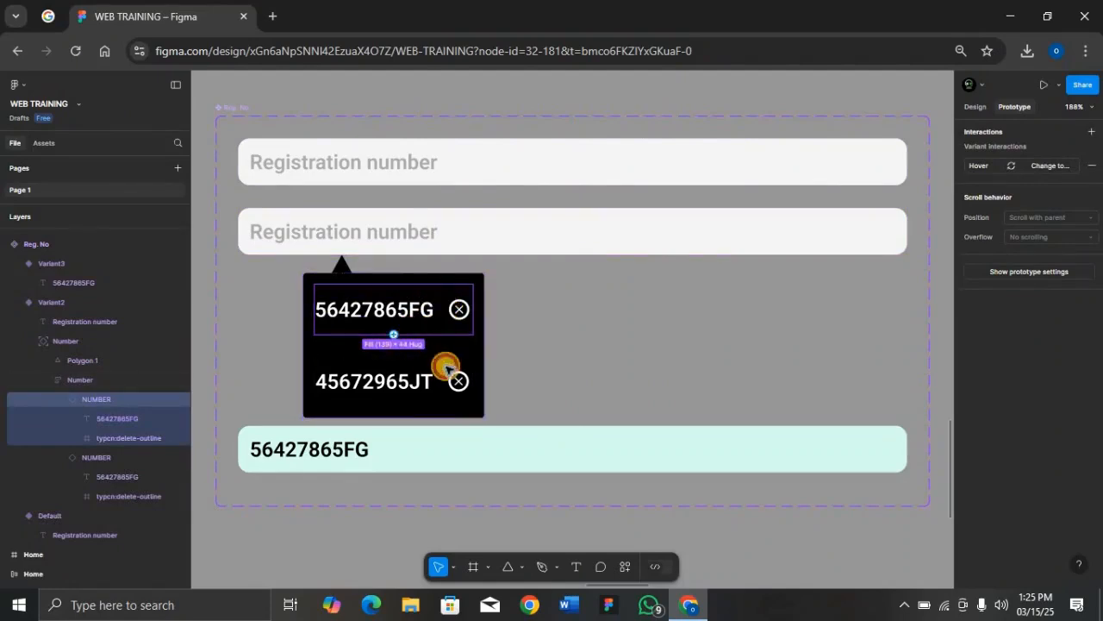
{"action": "left_click_drag", "start_coordinate": [472, 309], "coordinate": [522, 435]}
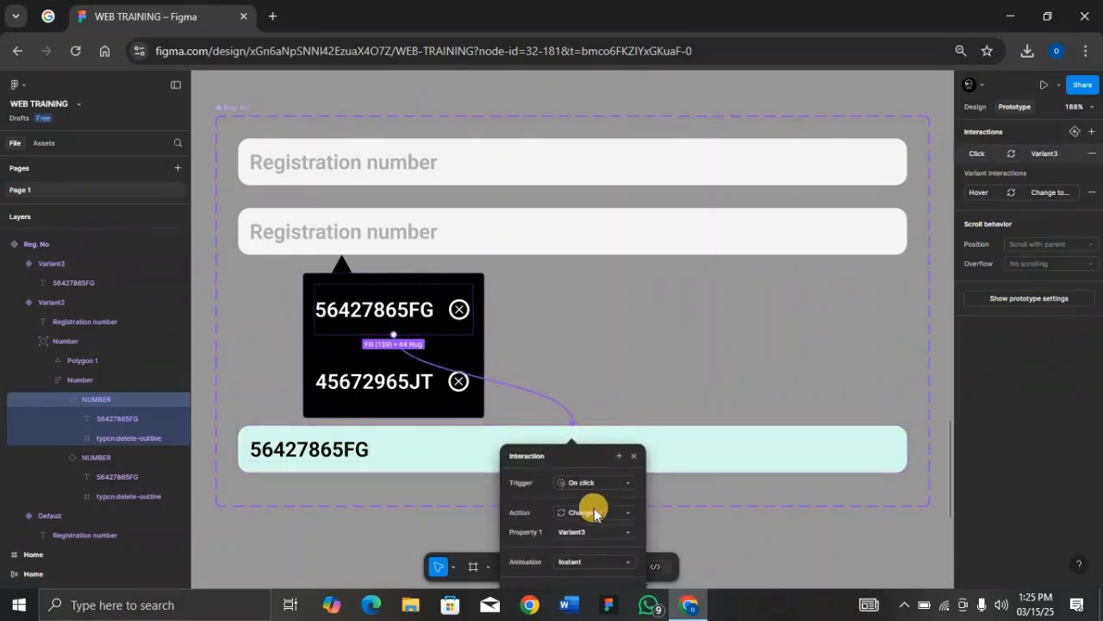
{"action": "left_click", "coordinate": [636, 456]}
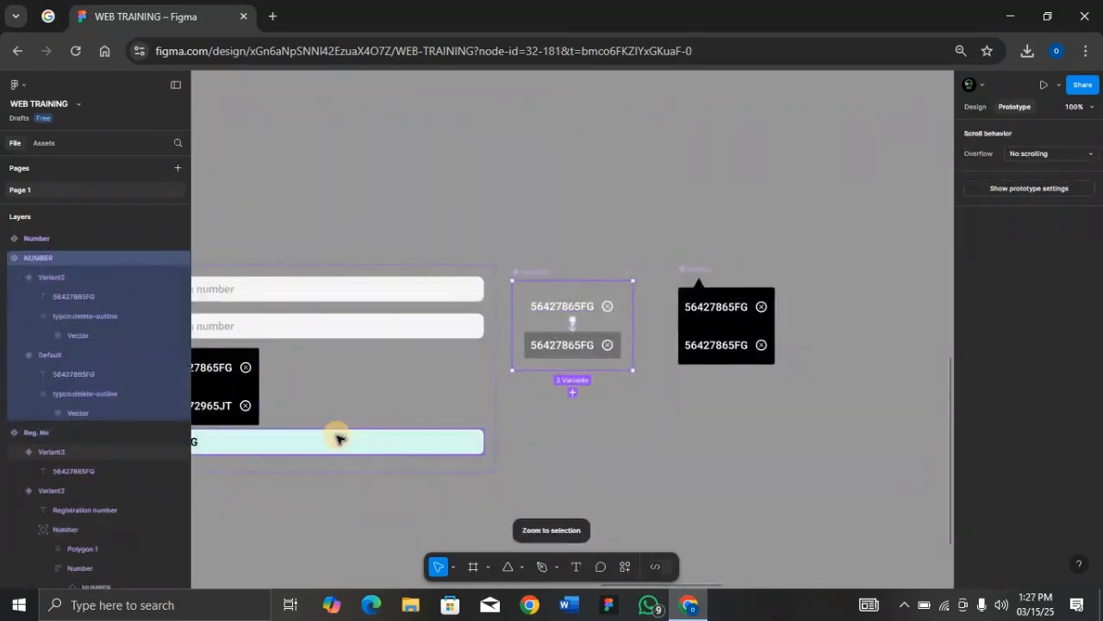
{"action": "left_click", "coordinate": [336, 439]}
{"action": "left_click_drag", "start_coordinate": [319, 428], "coordinate": [365, 291]}
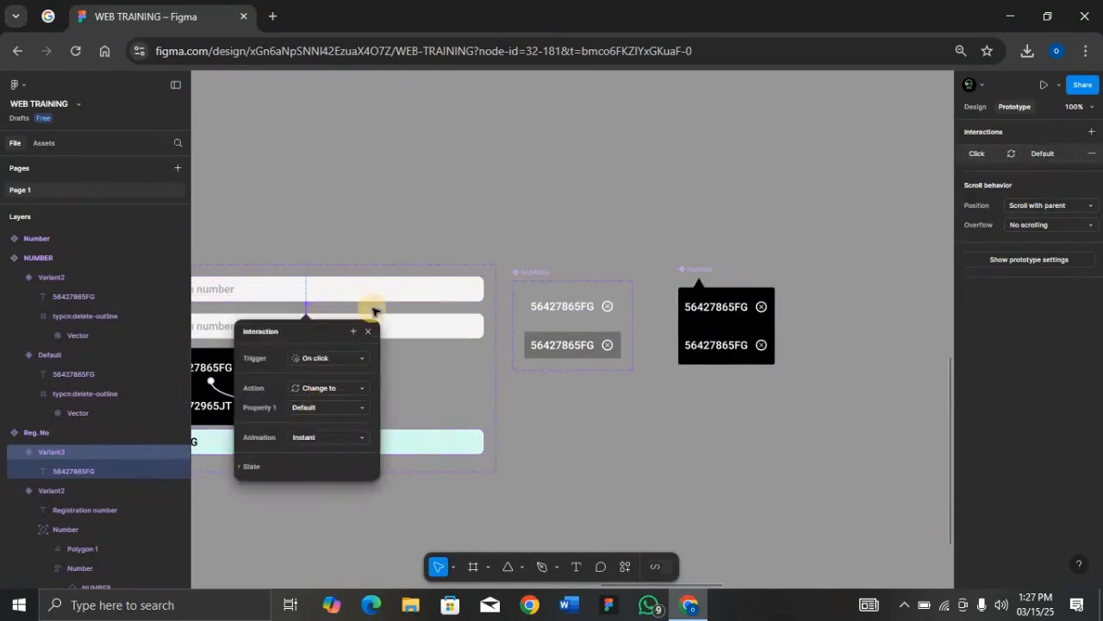
{"action": "key", "text": "Escape"}
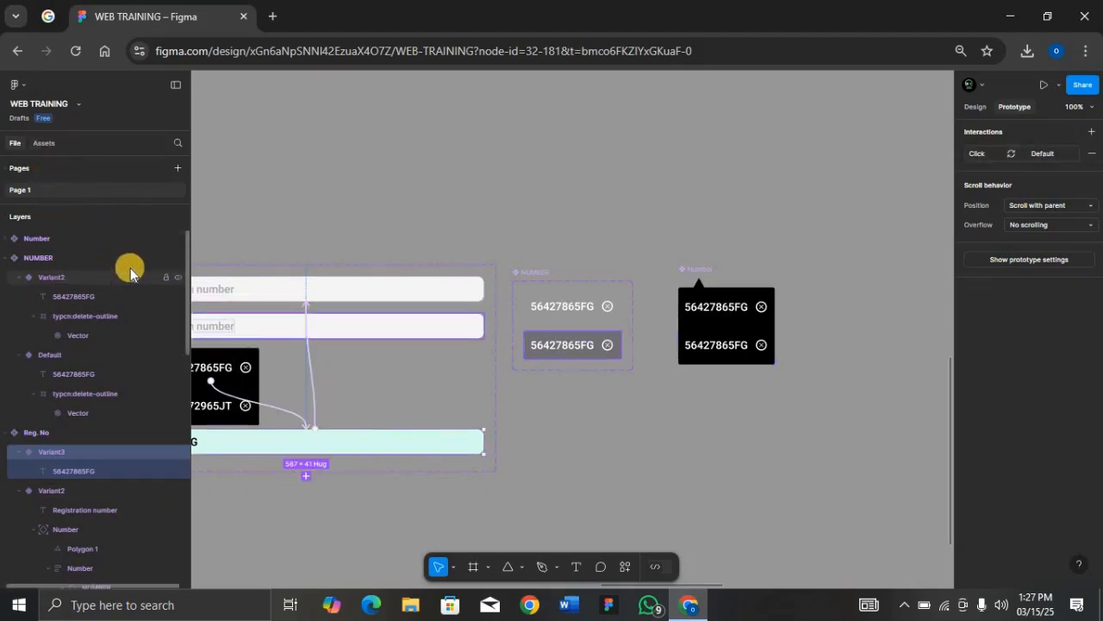
{"action": "left_click", "coordinate": [289, 460]}
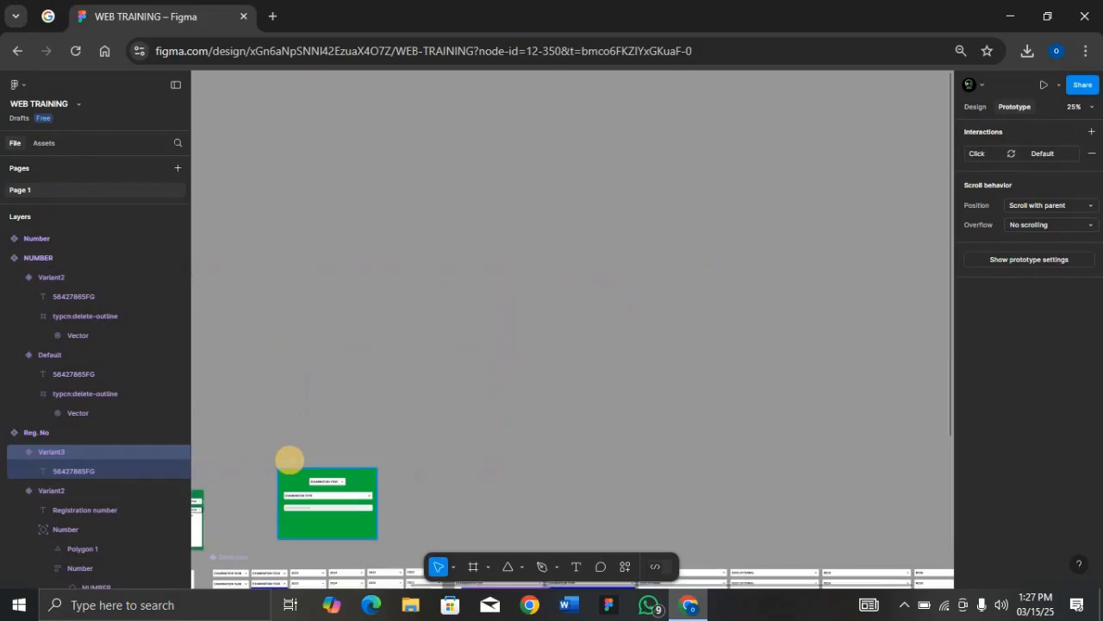
{"action": "key", "text": "shift+space"}
{"action": "left_click", "coordinate": [485, 255]}
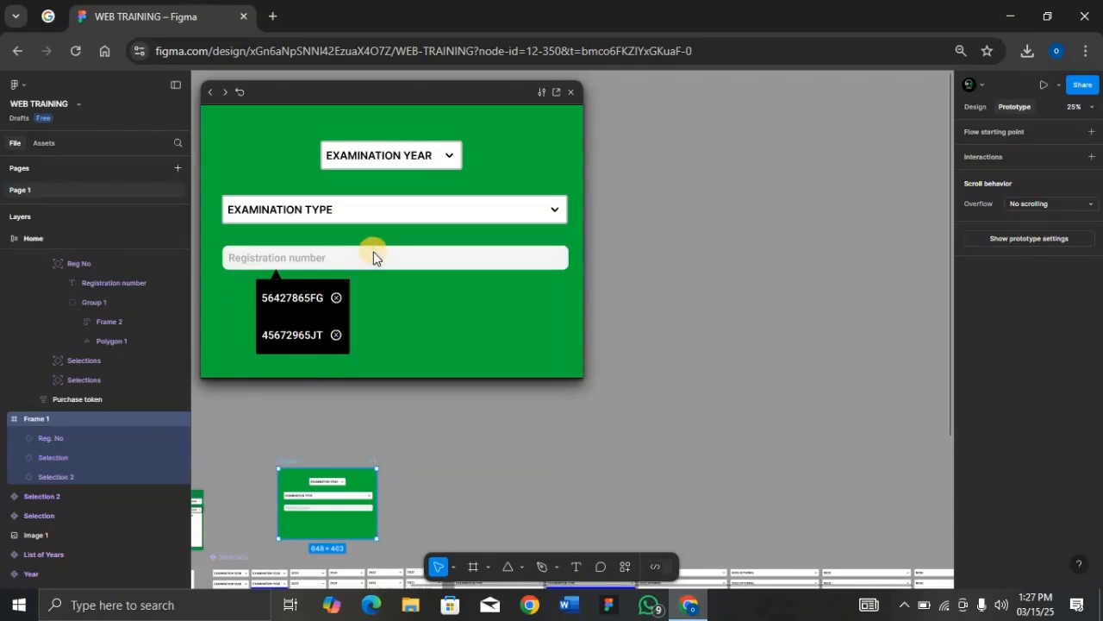
{"action": "left_click", "coordinate": [290, 297]}
{"action": "left_click", "coordinate": [319, 254]}
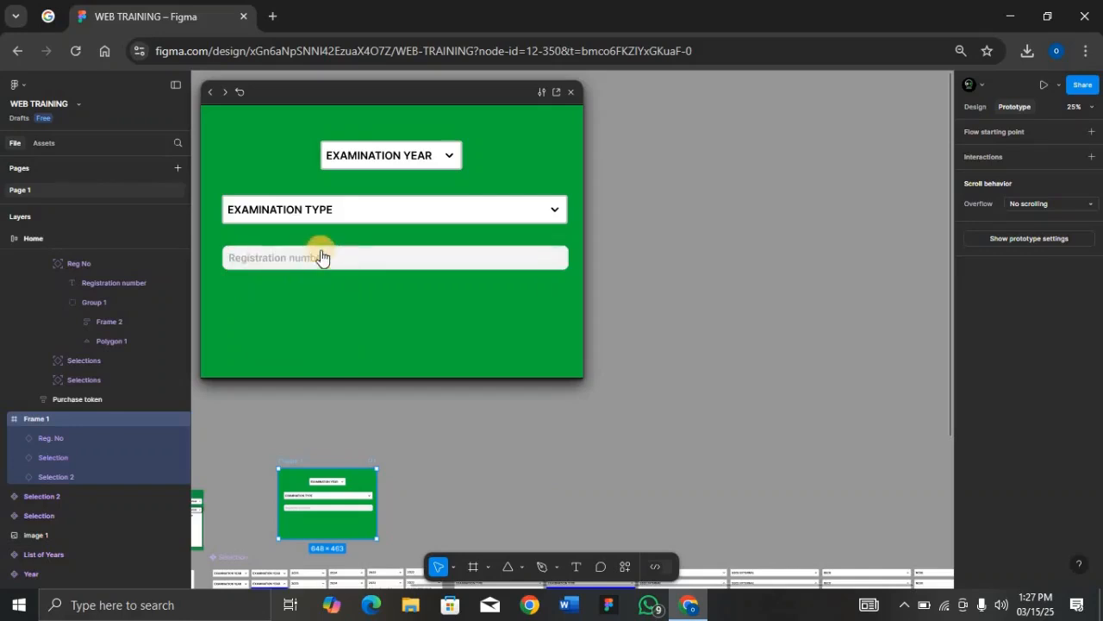
{"action": "left_click", "coordinate": [573, 91]}
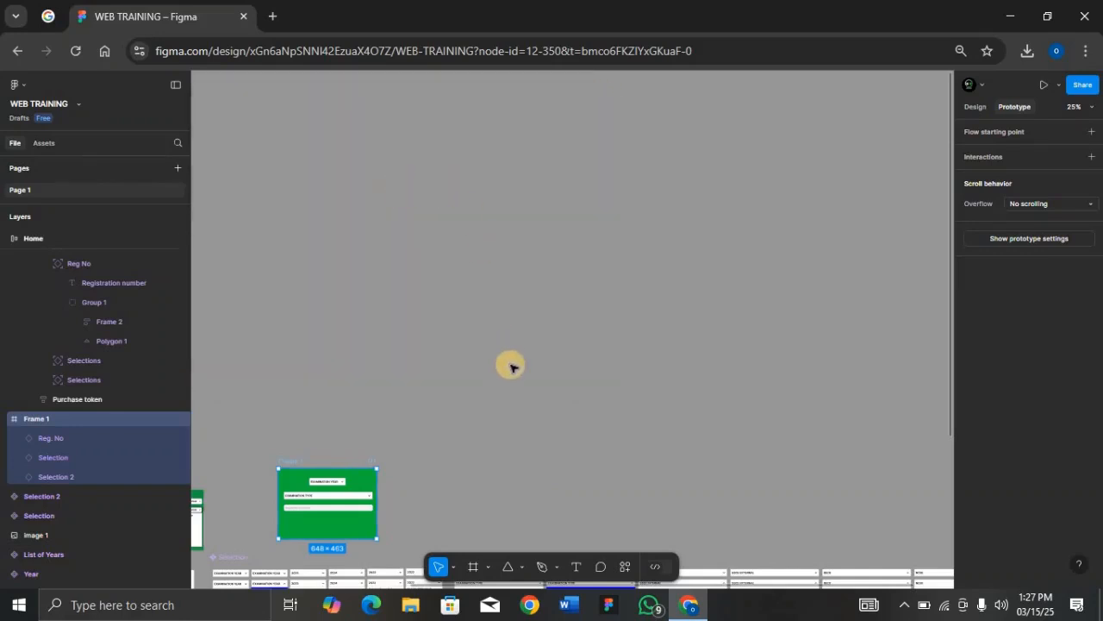
{"action": "scroll", "coordinate": [510, 367], "scroll_direction": "down", "scroll_amount": 5}
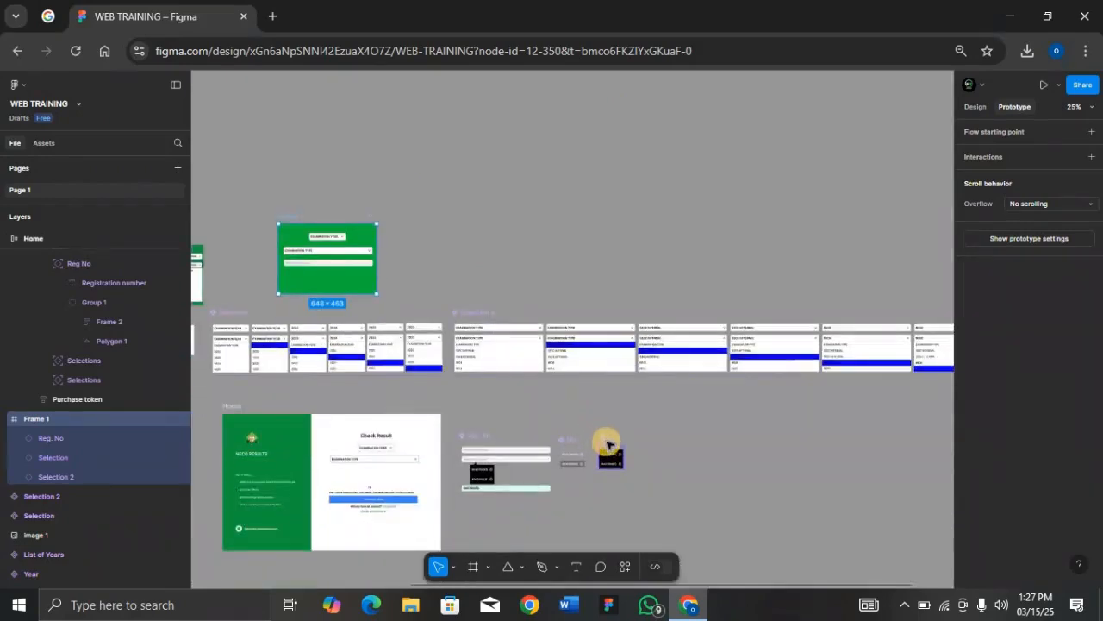
Step: Set NUMBER Variant2's hover fill to white FFFFFF at 10% opacity
{"action": "left_click", "coordinate": [608, 443]}
{"action": "key", "text": "shift+2"}
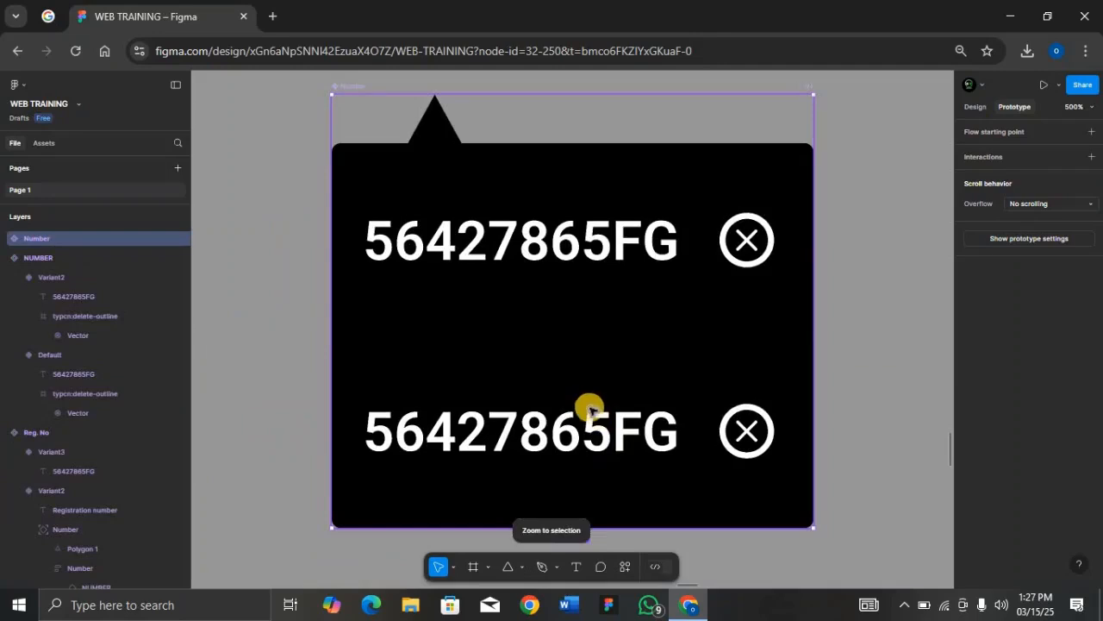
{"action": "scroll", "coordinate": [550, 246], "scroll_direction": "left", "scroll_amount": 6}
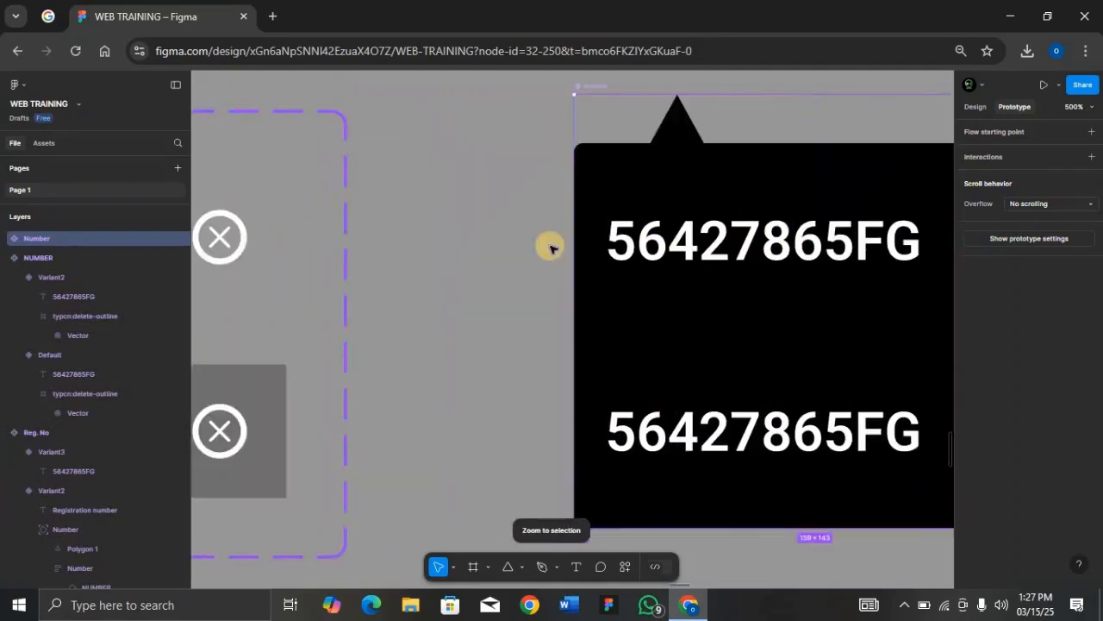
{"action": "left_click", "coordinate": [422, 382]}
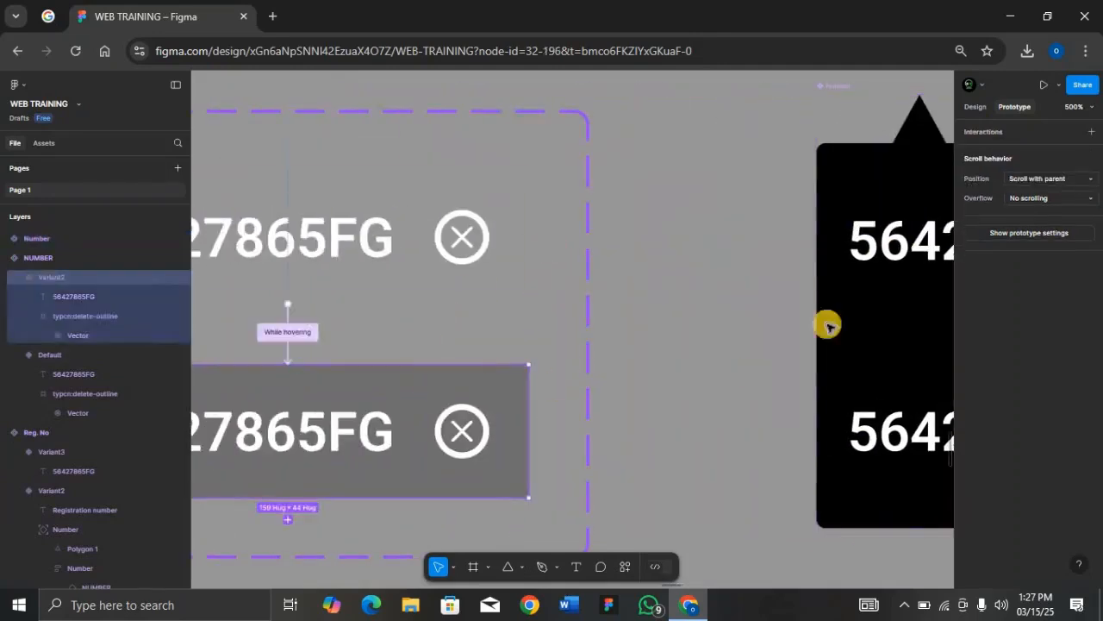
{"action": "left_click", "coordinate": [975, 106]}
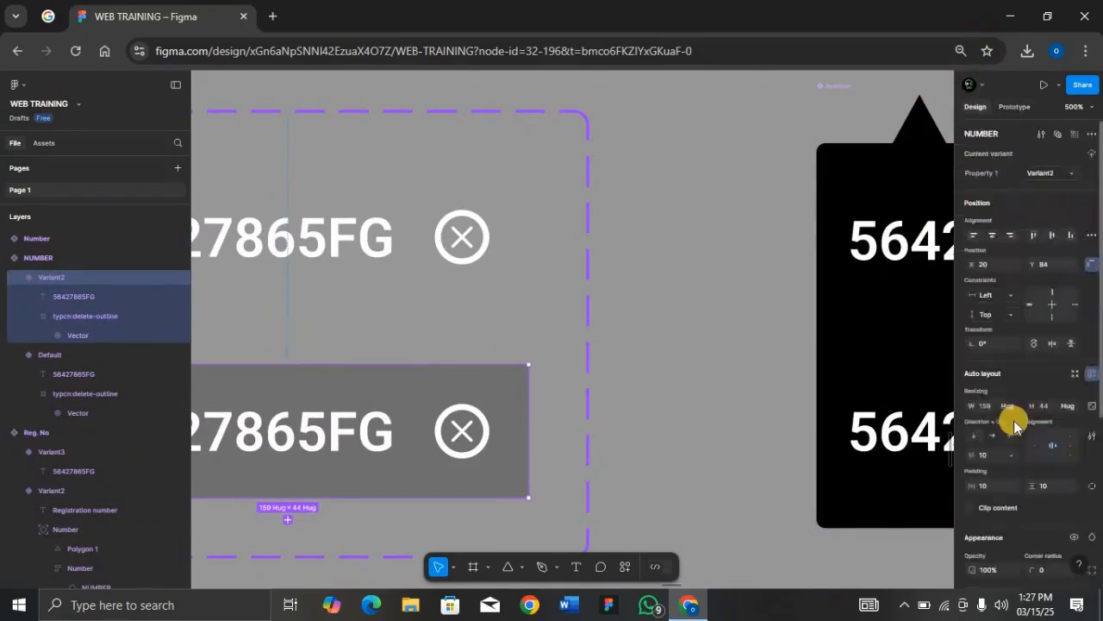
{"action": "scroll", "coordinate": [1038, 461], "scroll_direction": "down", "scroll_amount": 3}
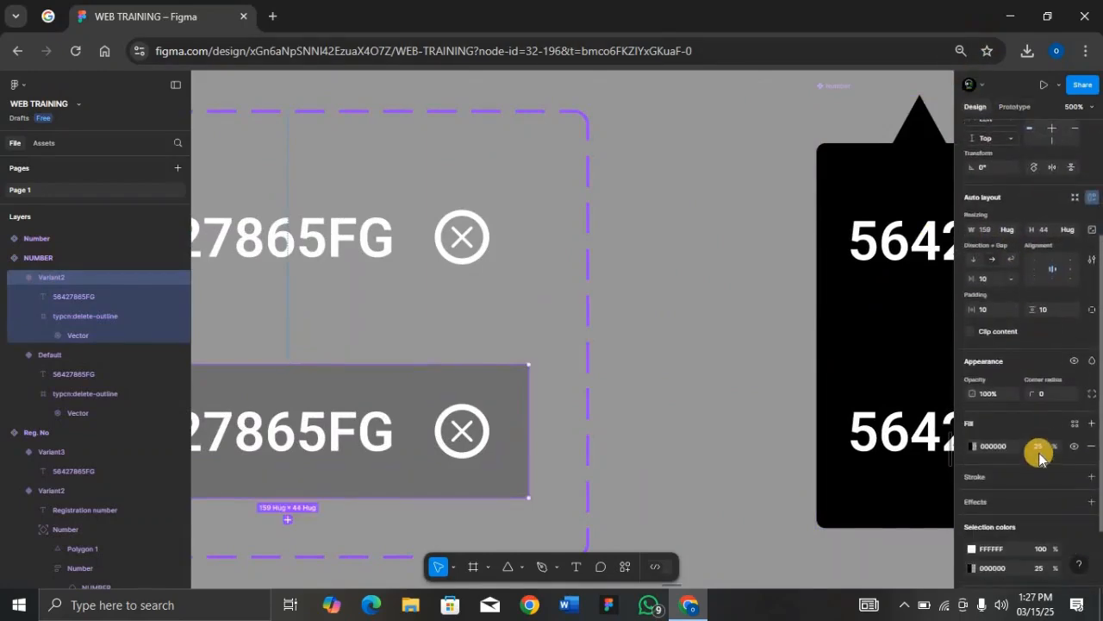
{"action": "left_click", "coordinate": [993, 446]}
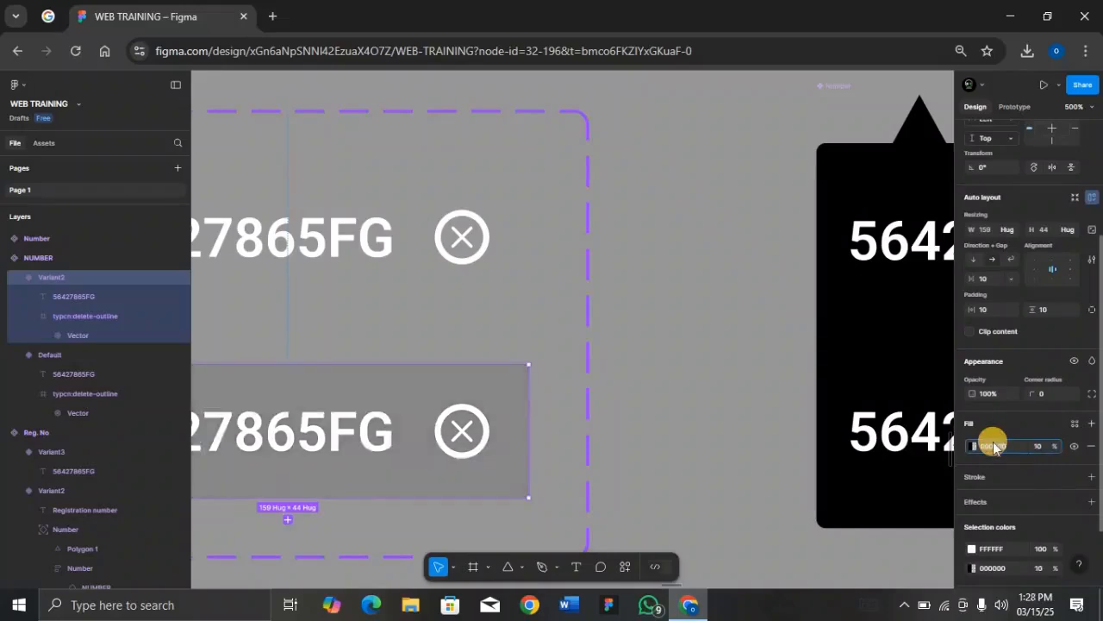
{"action": "type", "text": "f"}
{"action": "key", "text": "Return"}
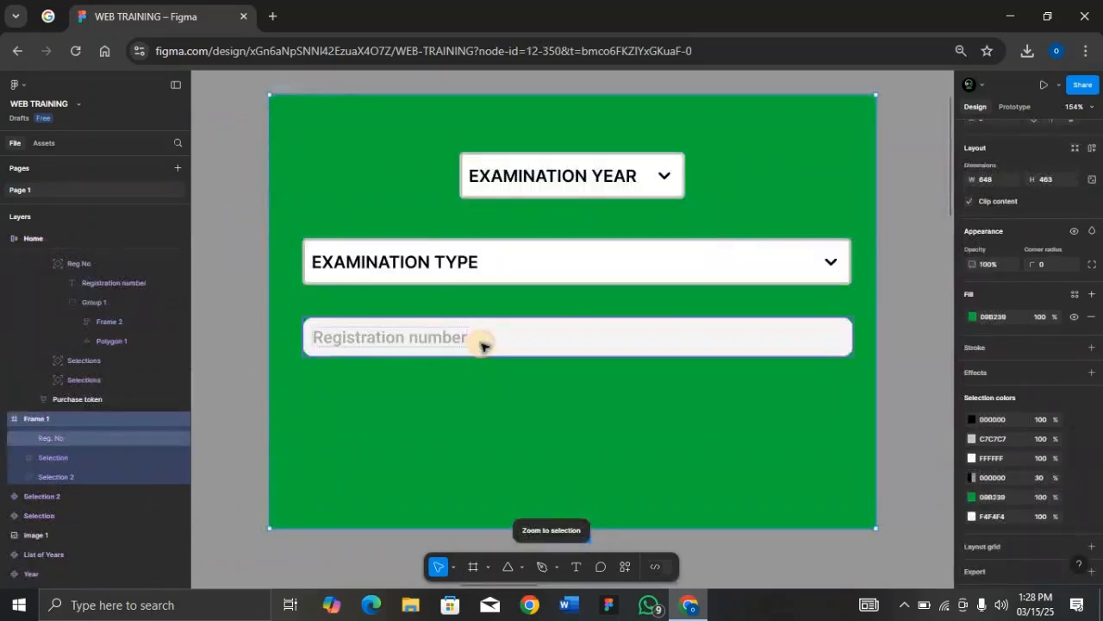
{"action": "left_click", "coordinate": [483, 345]}
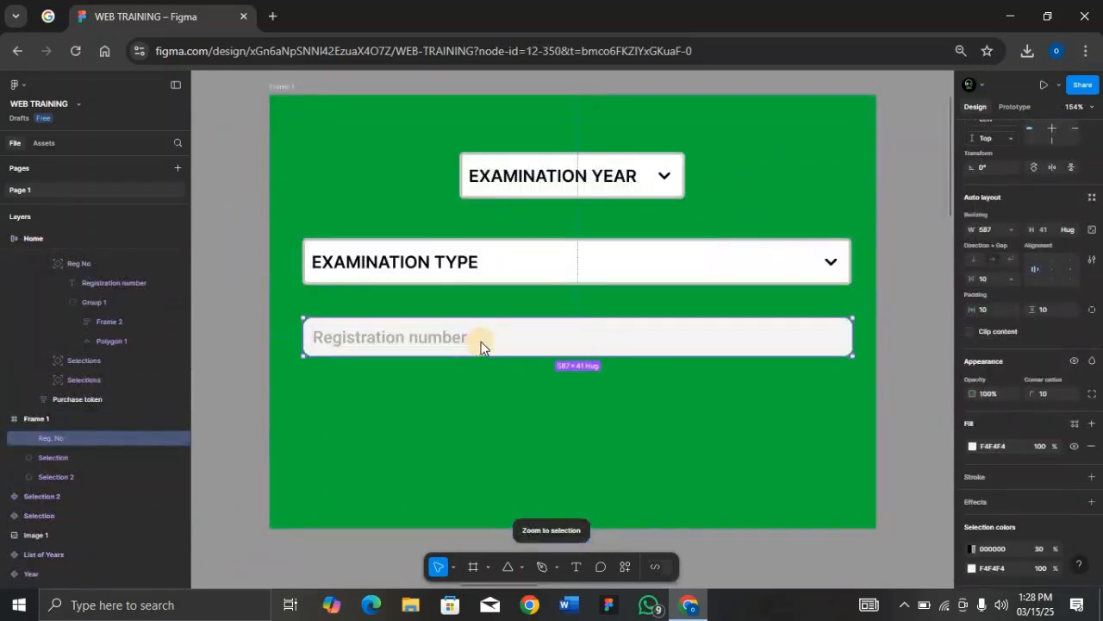
Step: Preview Frame 1 to test the registration dropdown, then close the preview and zoom out
{"action": "key", "text": "shift+space"}
{"action": "left_click", "coordinate": [480, 257]}
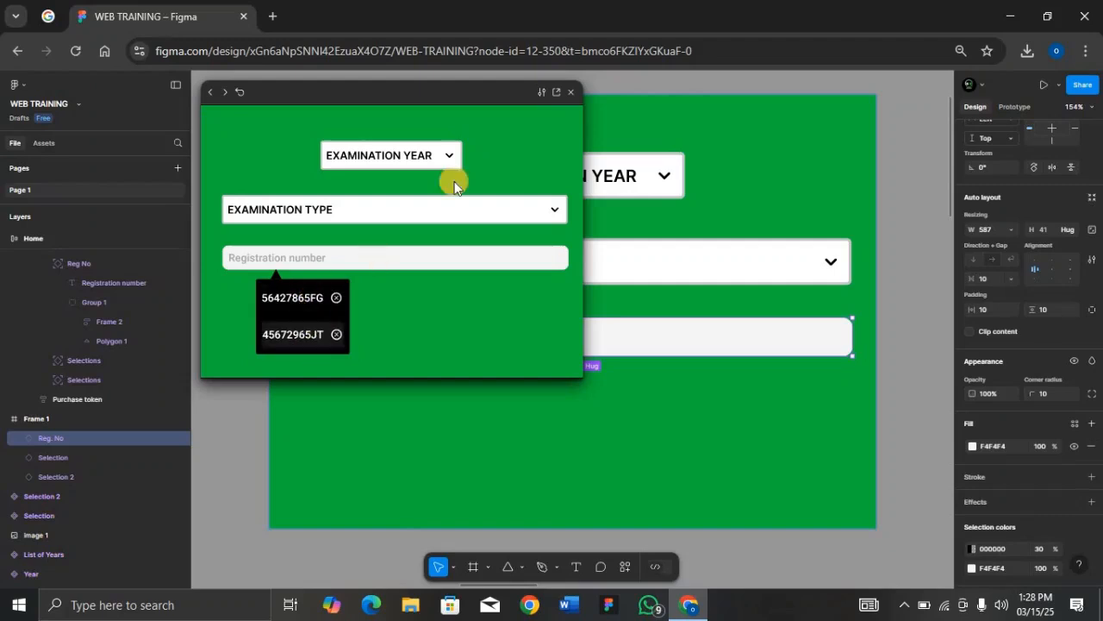
{"action": "left_click", "coordinate": [574, 92]}
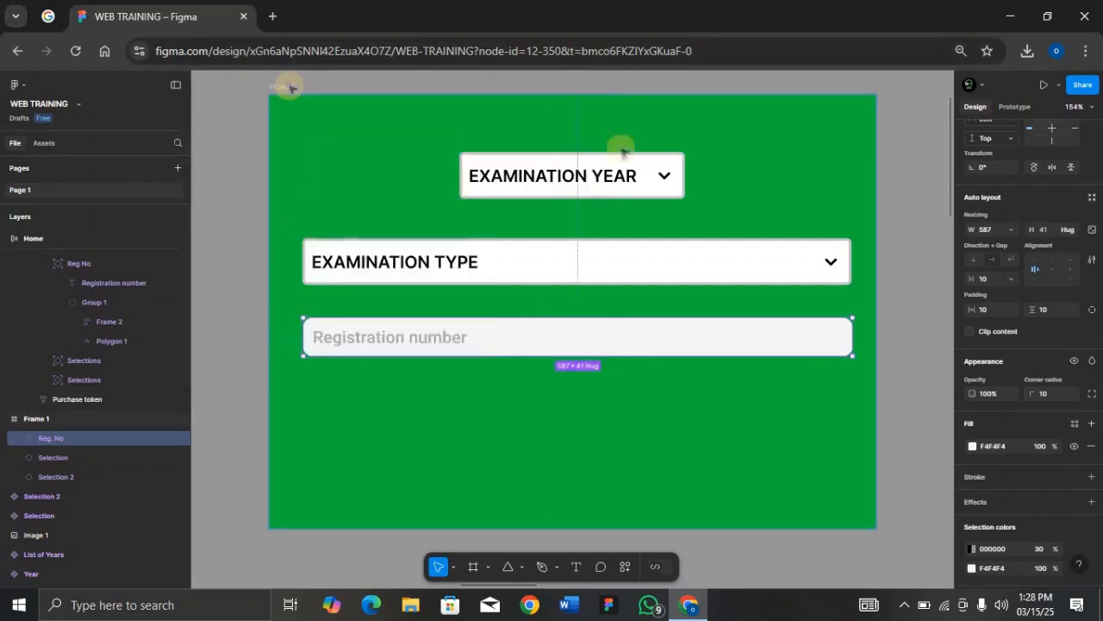
{"action": "left_click", "coordinate": [290, 87]}
{"action": "key", "text": "ctrl+minus"}
{"action": "key", "text": "ctrl+minus"}
{"action": "key", "text": "ctrl+minus"}
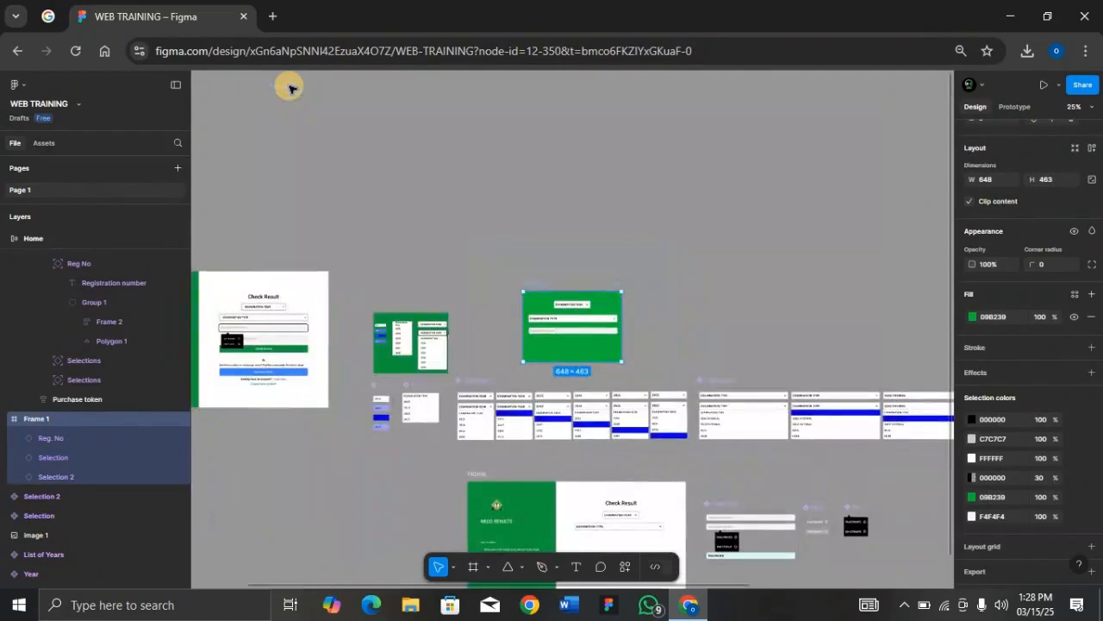
{"action": "scroll", "coordinate": [532, 389], "scroll_direction": "down", "scroll_amount": 1}
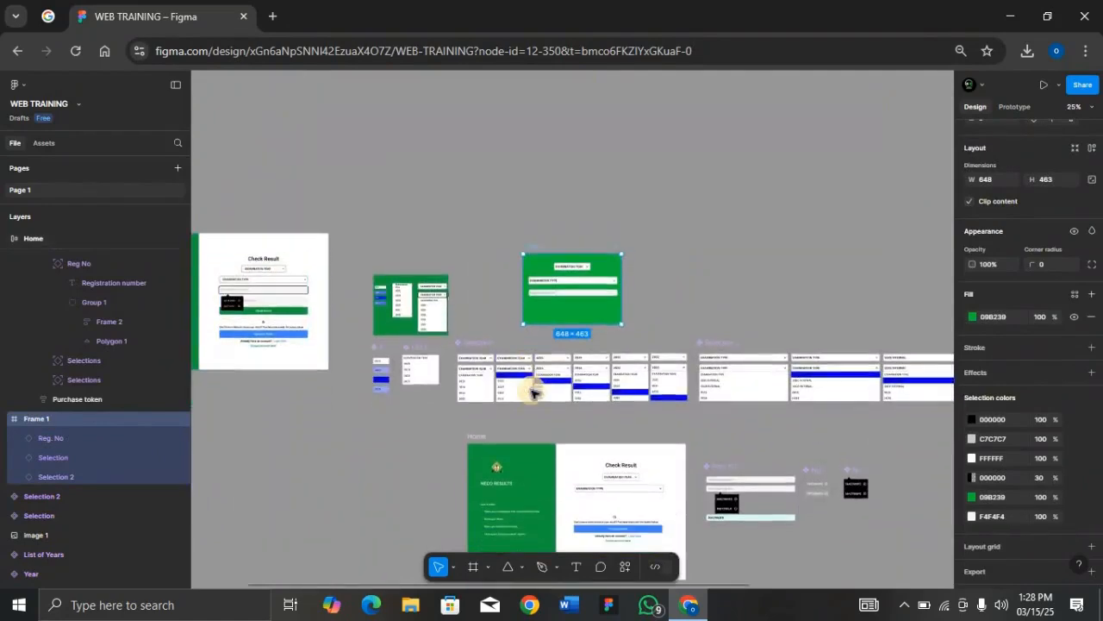
Step: Alt-drag the Reg. No component set to the right to create a duplicate
{"action": "left_click", "coordinate": [724, 468]}
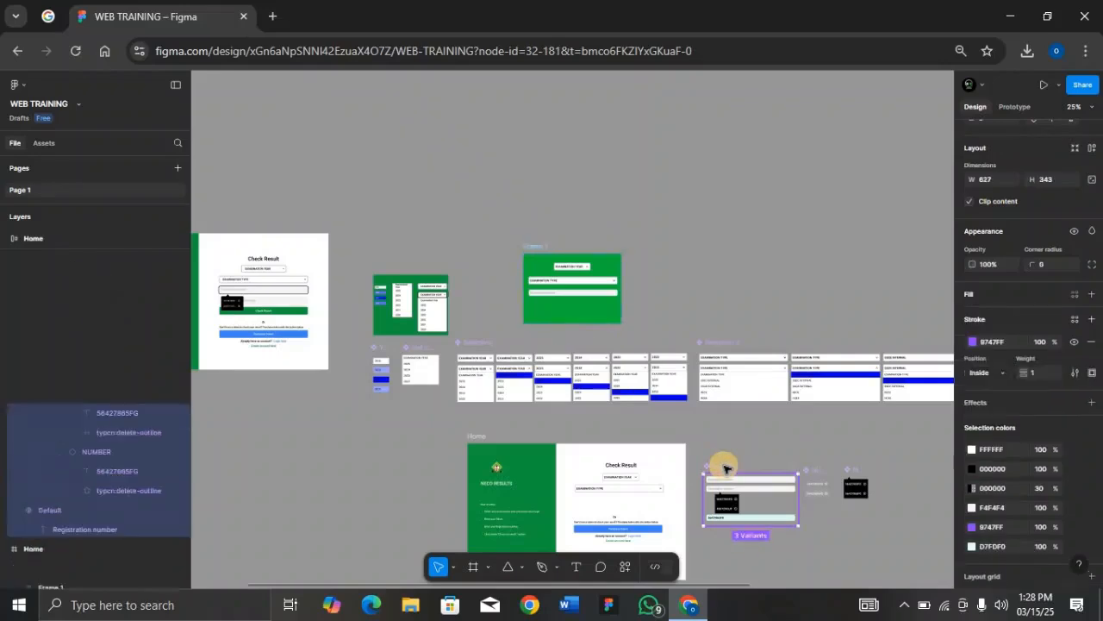
{"action": "key", "text": "shift+2"}
{"action": "key", "text": "ctrl+minus"}
{"action": "key", "text": "ctrl+minus"}
{"action": "key", "text": "ctrl+minus"}
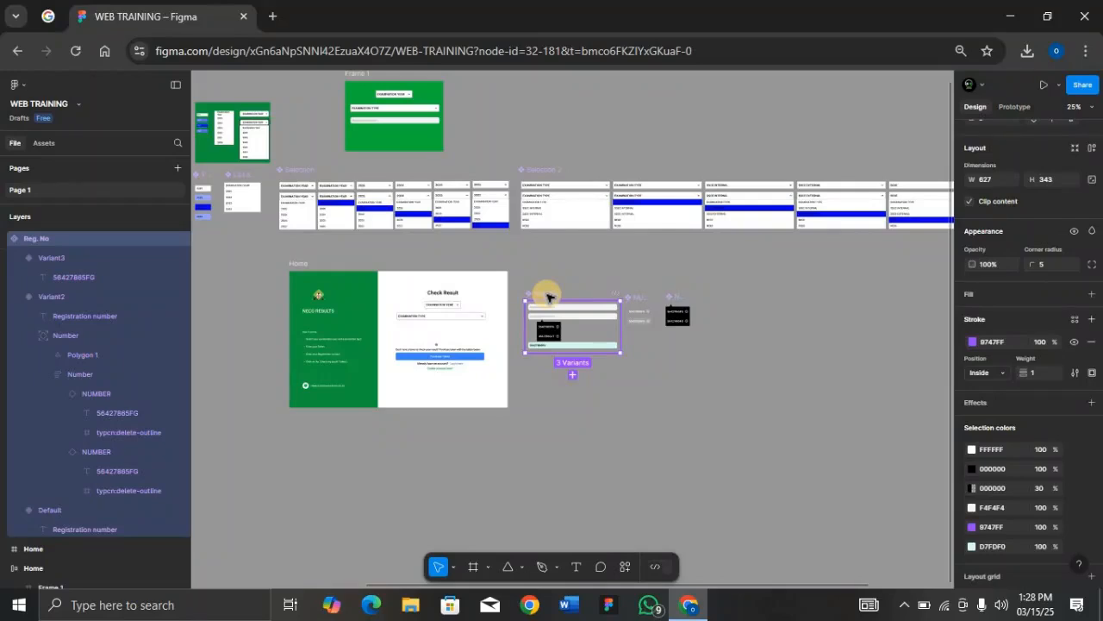
{"action": "left_click_drag", "start_coordinate": [550, 297], "coordinate": [699, 306]}
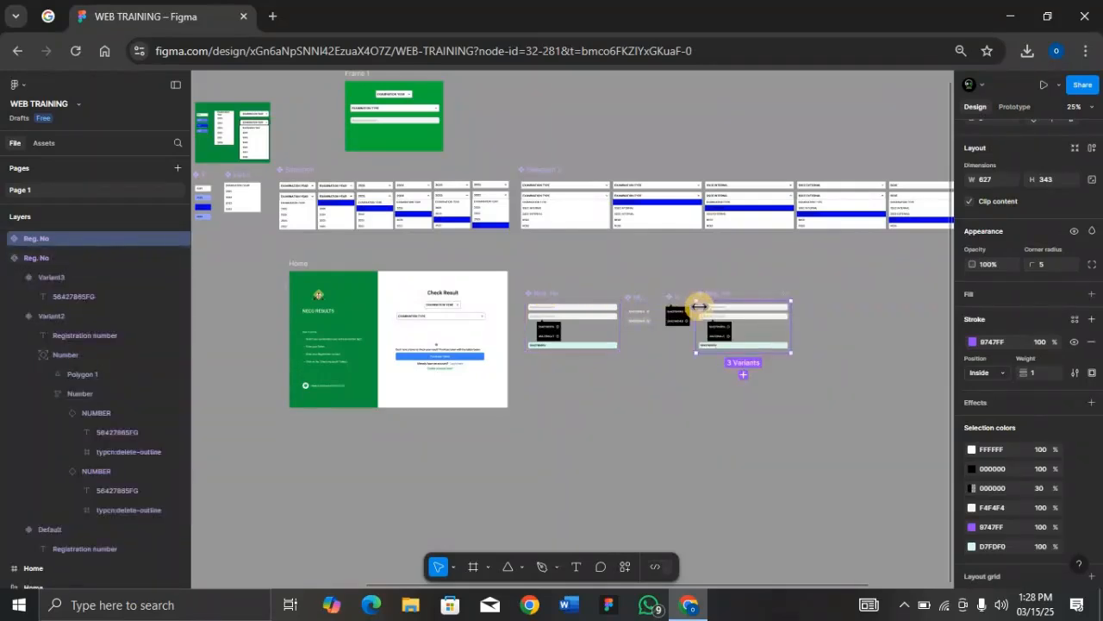
{"action": "key", "text": "shift+2"}
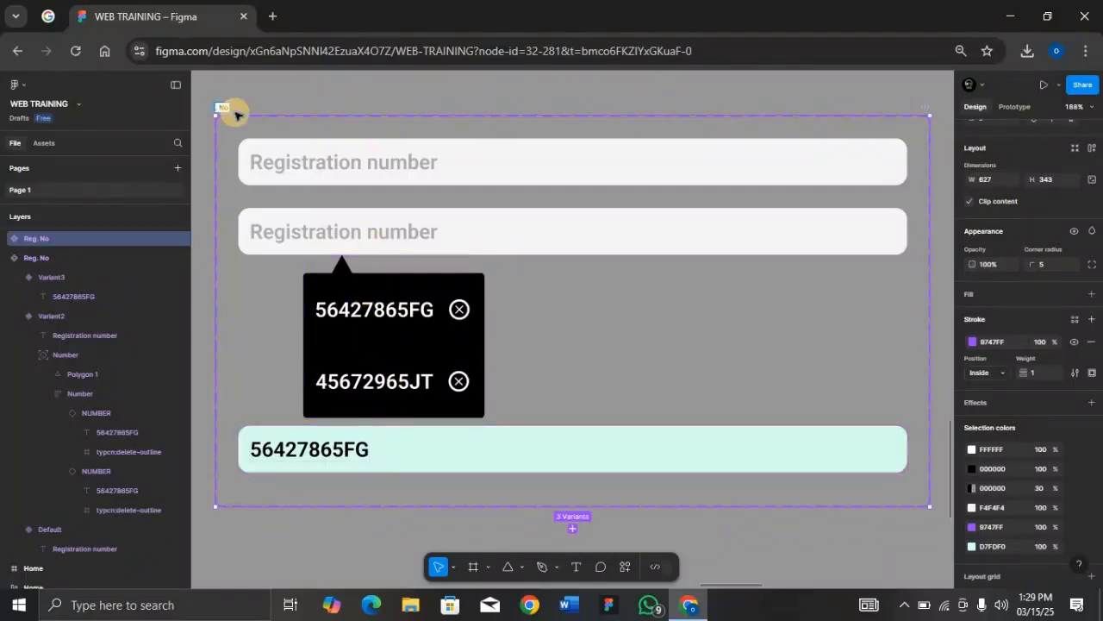
{"action": "left_click", "coordinate": [315, 164]}
{"action": "double_click", "coordinate": [316, 164]}
{"action": "type", "text": "Token e.g (0000 0000 0000)"}
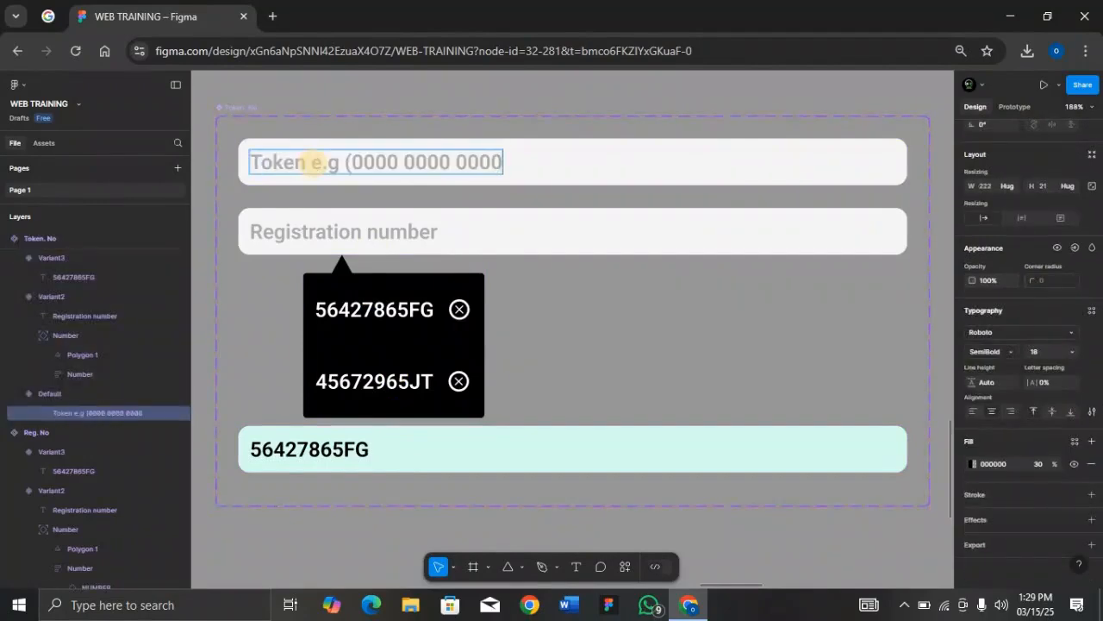
{"action": "double_click", "coordinate": [381, 231]}
{"action": "key", "text": "ctrl+v"}
{"action": "double_click", "coordinate": [386, 308]}
{"action": "type", "text": "12345678910"}
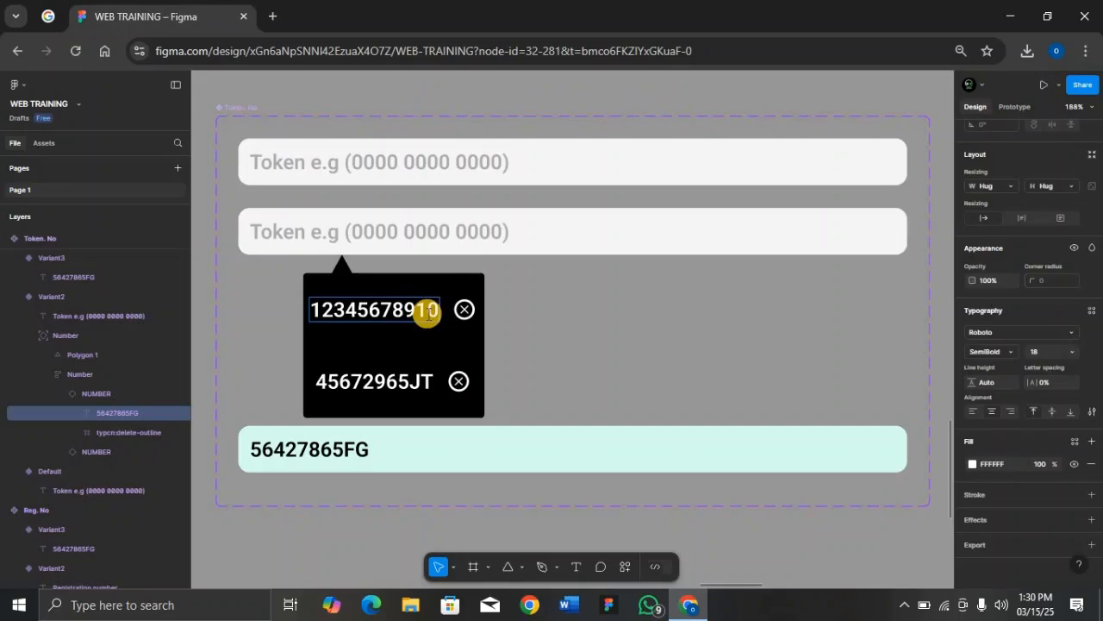
{"action": "left_click_drag", "start_coordinate": [342, 292], "coordinate": [367, 288]}
{"action": "left_click_drag", "start_coordinate": [510, 315], "coordinate": [584, 316]}
{"action": "left_click", "coordinate": [478, 312], "text": "ctrl"}
{"action": "double_click", "coordinate": [475, 312]}
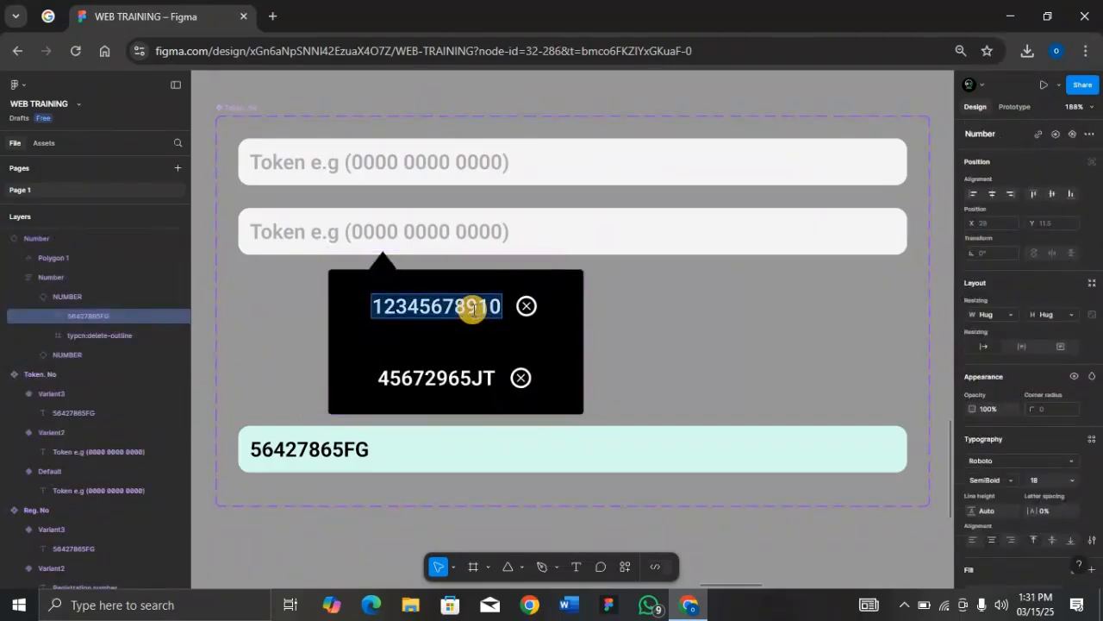
{"action": "type", "text": "123456789123"}
{"action": "type", "text": "4567256386523418"}
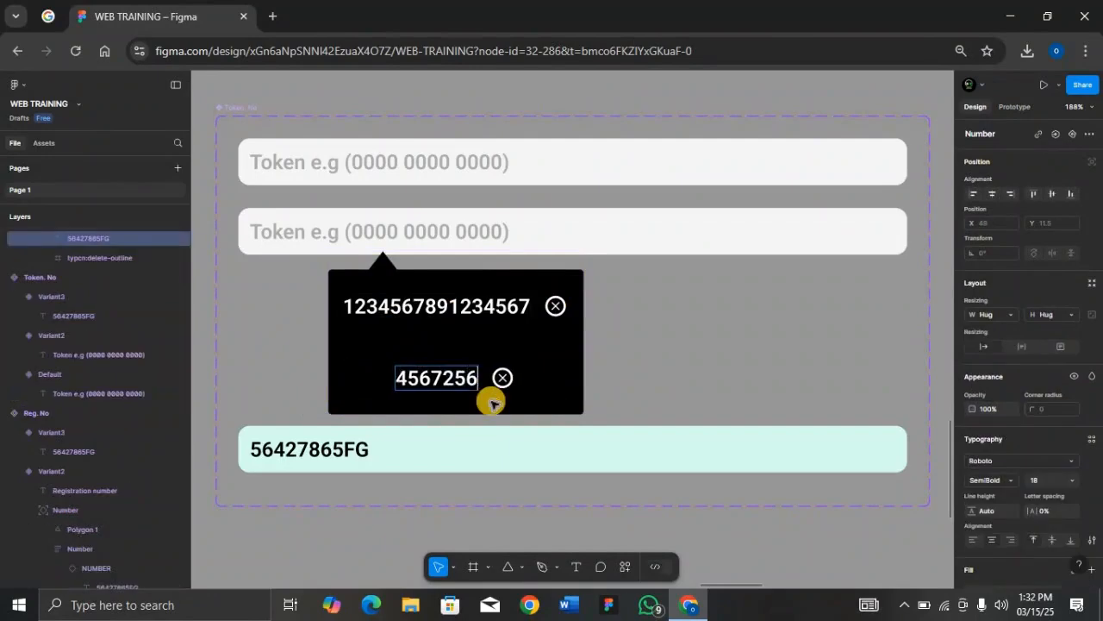
{"action": "left_click", "coordinate": [628, 342]}
{"action": "double_click", "coordinate": [367, 449]}
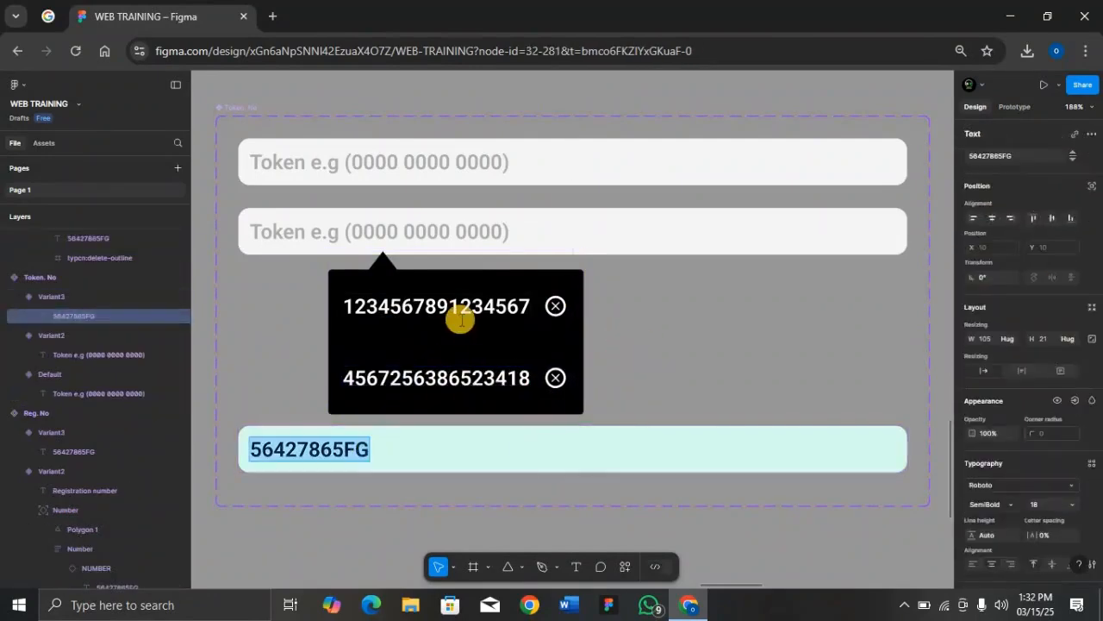
{"action": "double_click", "coordinate": [467, 314]}
{"action": "key", "text": "ctrl+c"}
{"action": "double_click", "coordinate": [328, 455]}
{"action": "key", "text": "ctrl+v"}
{"action": "key", "text": "ctrl+a"}
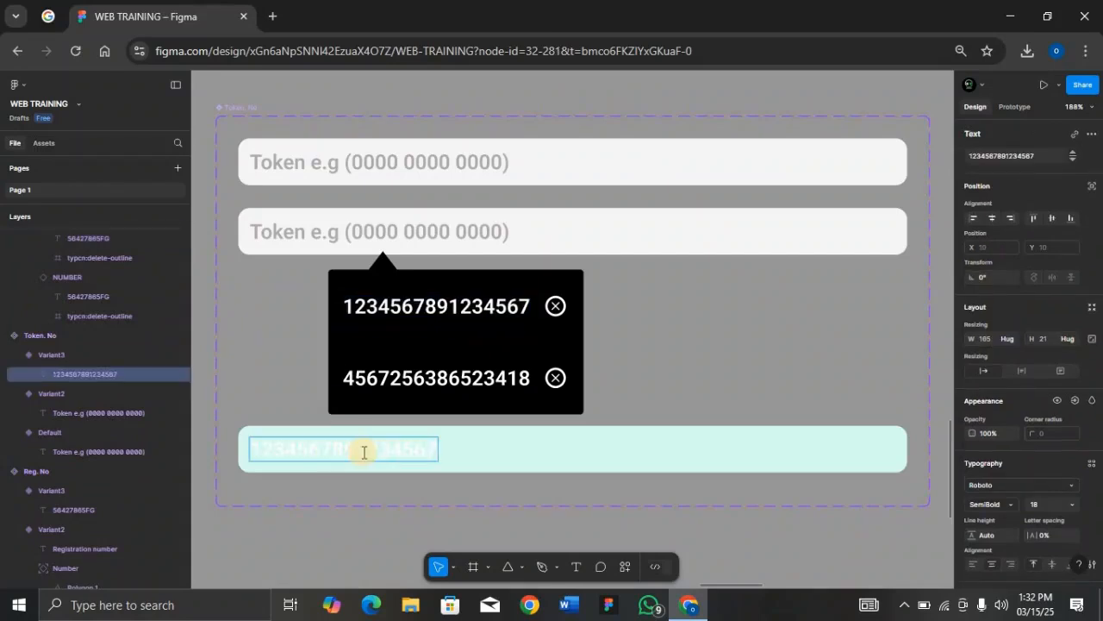
{"action": "scroll", "coordinate": [1064, 522], "scroll_direction": "down", "scroll_amount": 1}
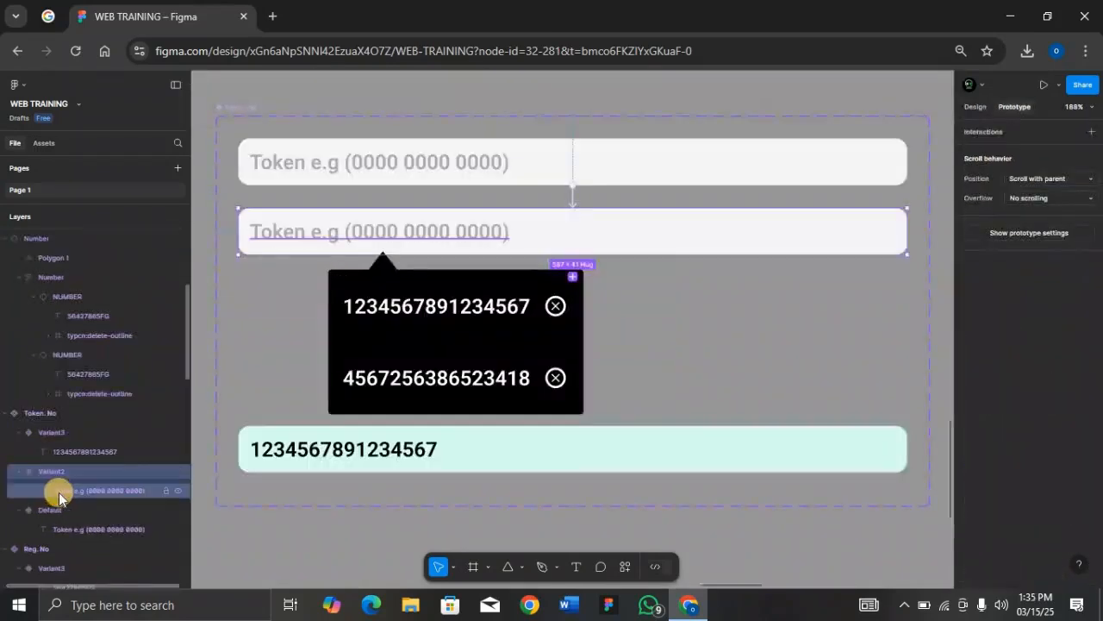
Step: Move the popup into the second variant and link its first token to the filled variant
{"action": "left_click", "coordinate": [370, 350]}
{"action": "key", "text": "ctrl+minus"}
{"action": "key", "text": "ctrl+minus"}
{"action": "key", "text": "ctrl+x"}
{"action": "left_click", "coordinate": [564, 308]}
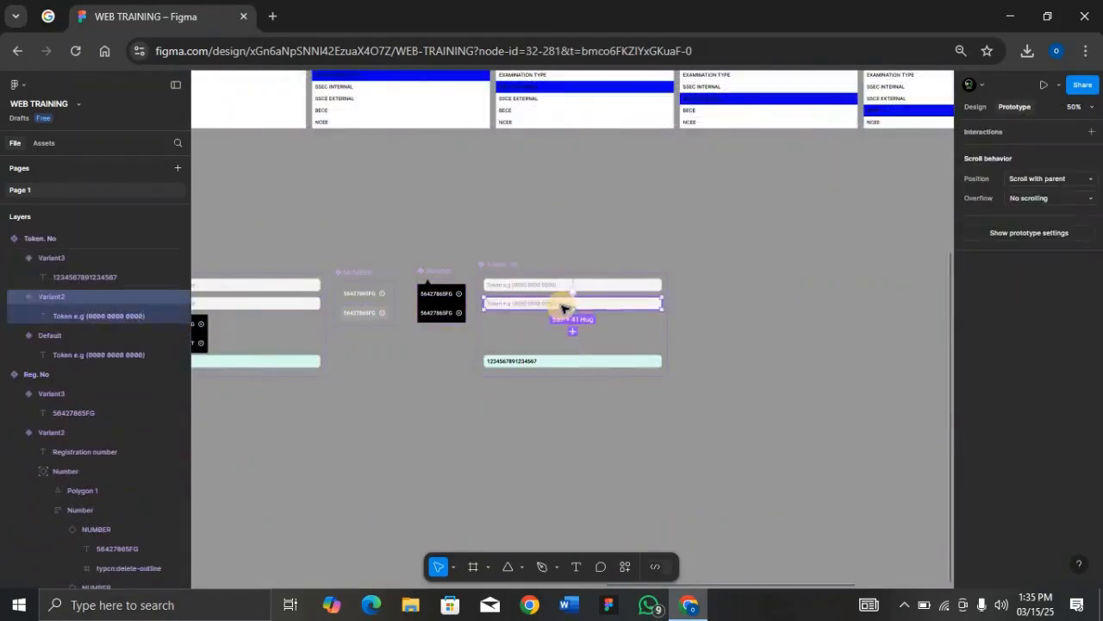
{"action": "key", "text": "ctrl+v"}
{"action": "left_click", "coordinate": [974, 107]}
{"action": "left_click", "coordinate": [1075, 239]}
{"action": "left_click_drag", "start_coordinate": [440, 344], "coordinate": [532, 399]}
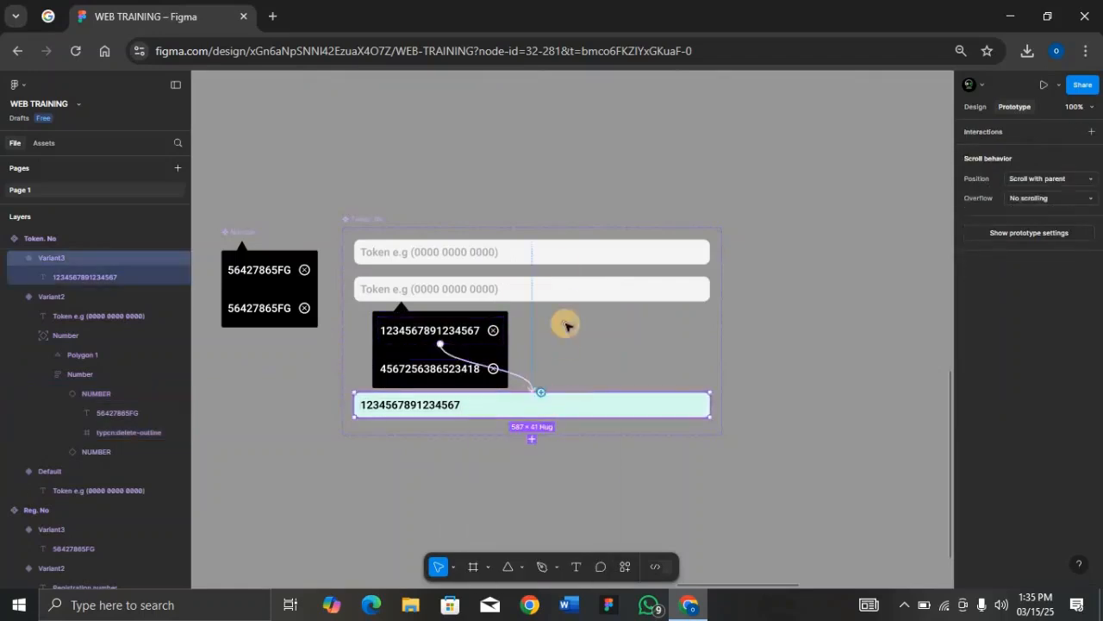
{"action": "left_click", "coordinate": [373, 218]}
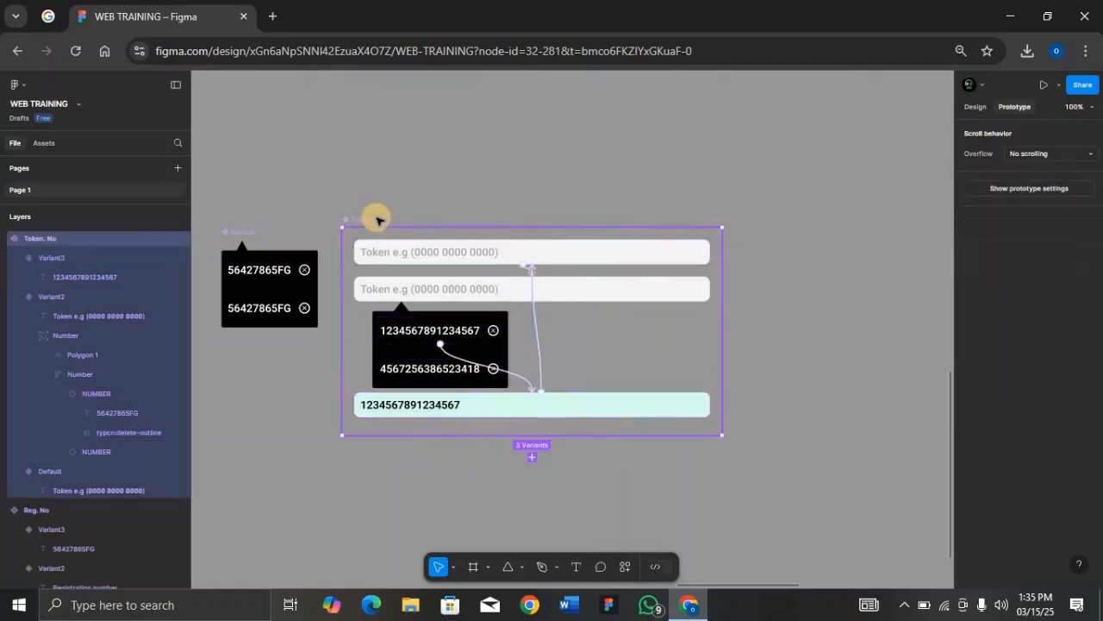
{"action": "left_click", "coordinate": [82, 258]}
Step: Rename the second and third Token. No variants 'With dropdown' and 'Pin inserted'
{"action": "left_click", "coordinate": [19, 297]}
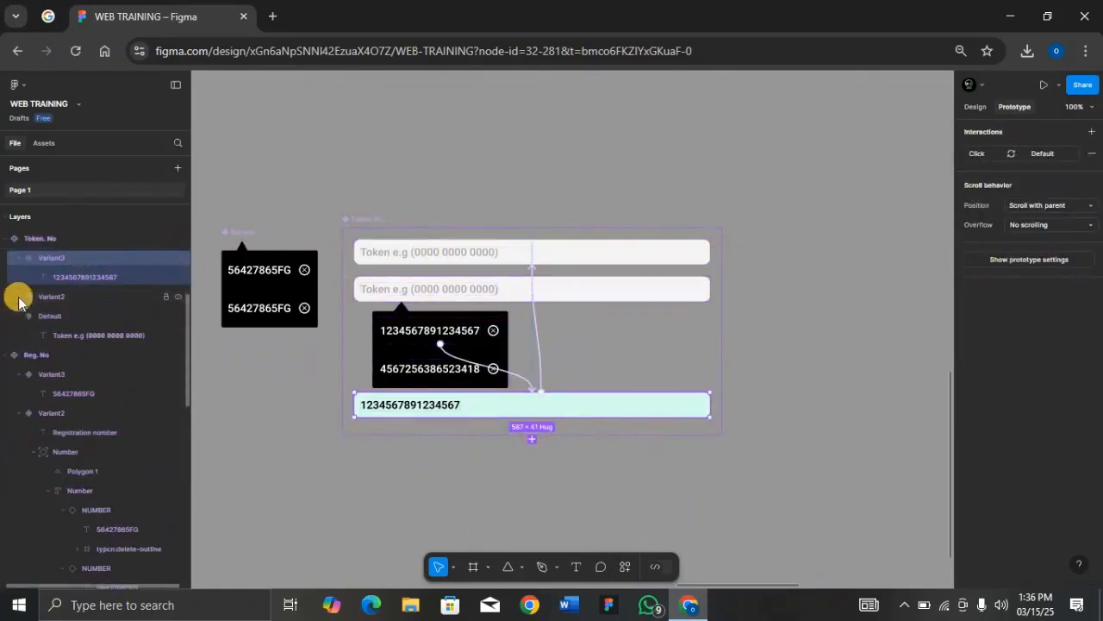
{"action": "left_click", "coordinate": [19, 258]}
{"action": "double_click", "coordinate": [80, 278]}
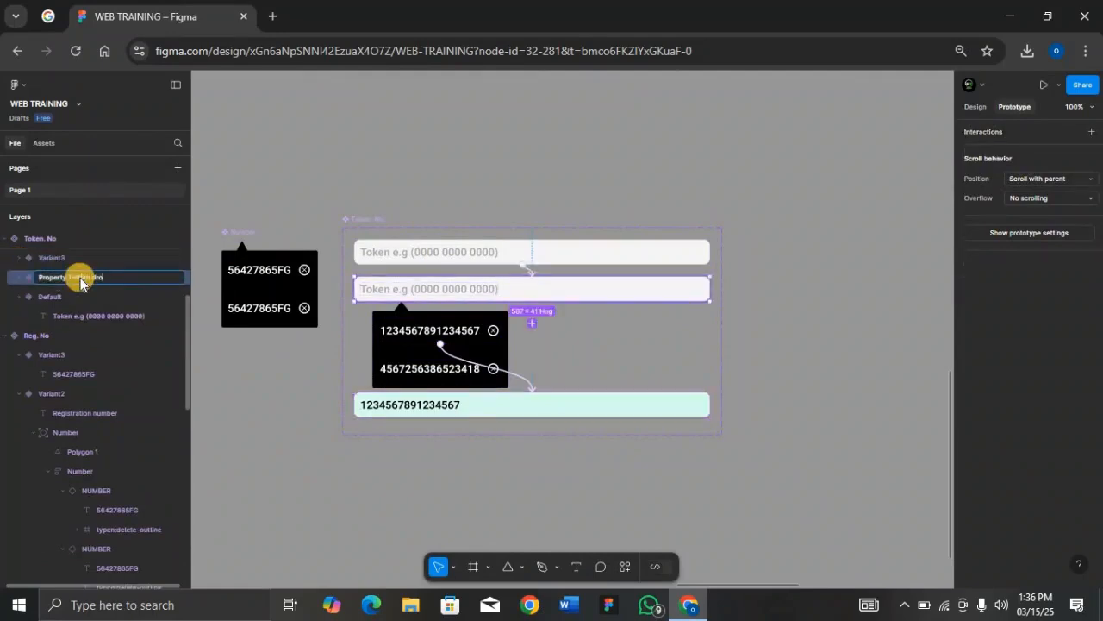
{"action": "type", "text": "With dropdown"}
{"action": "key", "text": "Return"}
{"action": "double_click", "coordinate": [104, 261]}
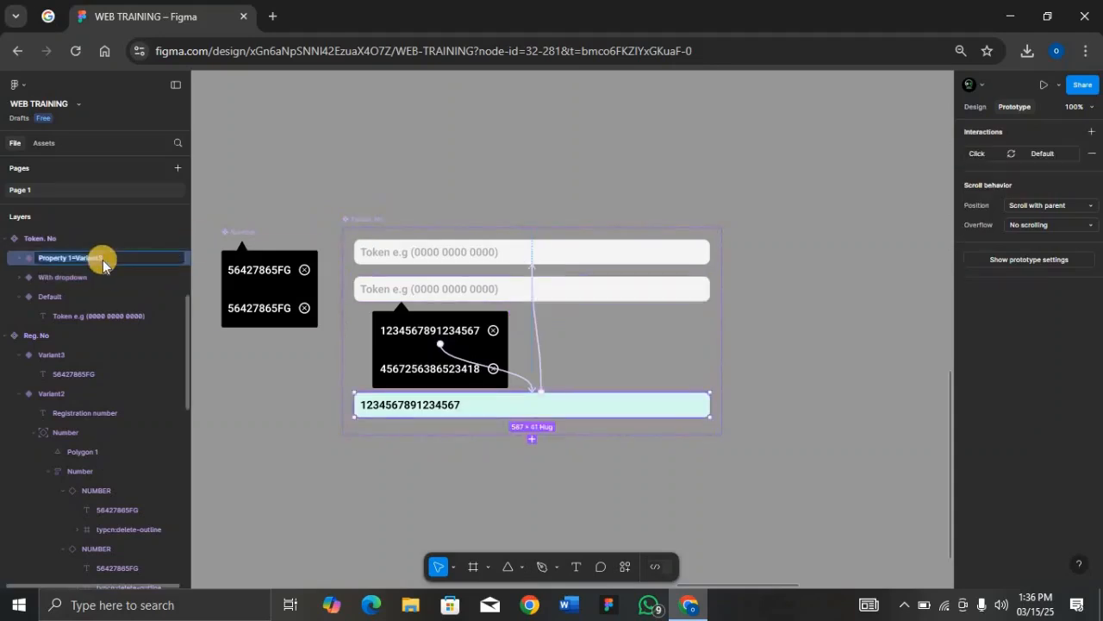
{"action": "key", "text": "BackSpace"}
{"action": "key", "text": "BackSpace"}
{"action": "key", "text": "BackSpace"}
{"action": "key", "text": "BackSpace"}
{"action": "key", "text": "BackSpace"}
{"action": "key", "text": "BackSpace"}
{"action": "key", "text": "BackSpace"}
{"action": "key", "text": "BackSpace"}
{"action": "type", "text": "Pin inserted"}
{"action": "key", "text": "Return"}
Step: Zoom out across the canvas and select the green Frame 1
{"action": "left_click", "coordinate": [375, 220]}
{"action": "key", "text": "shift+2"}
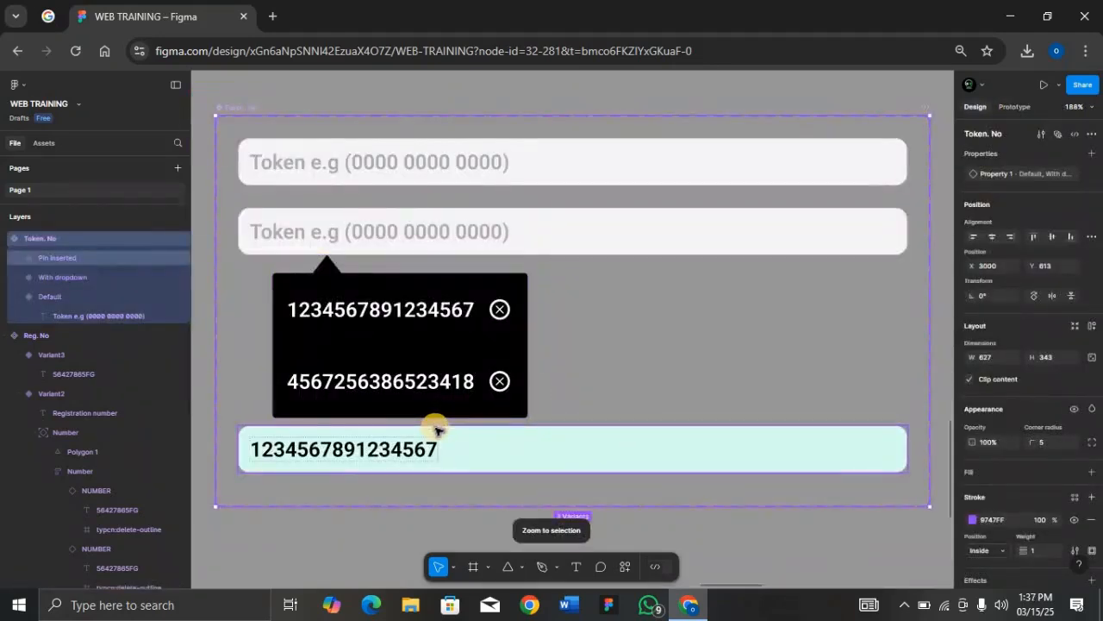
{"action": "key", "text": "ctrl+minus"}
{"action": "key", "text": "ctrl+minus"}
{"action": "key", "text": "ctrl+minus"}
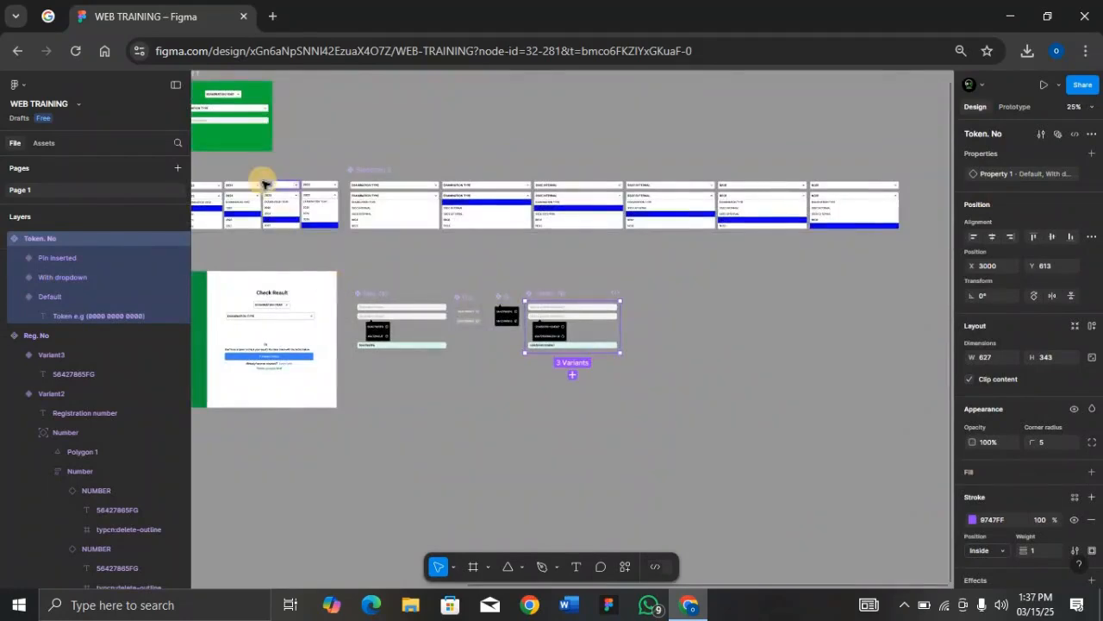
{"action": "scroll", "coordinate": [262, 181], "scroll_direction": "up", "scroll_amount": 1}
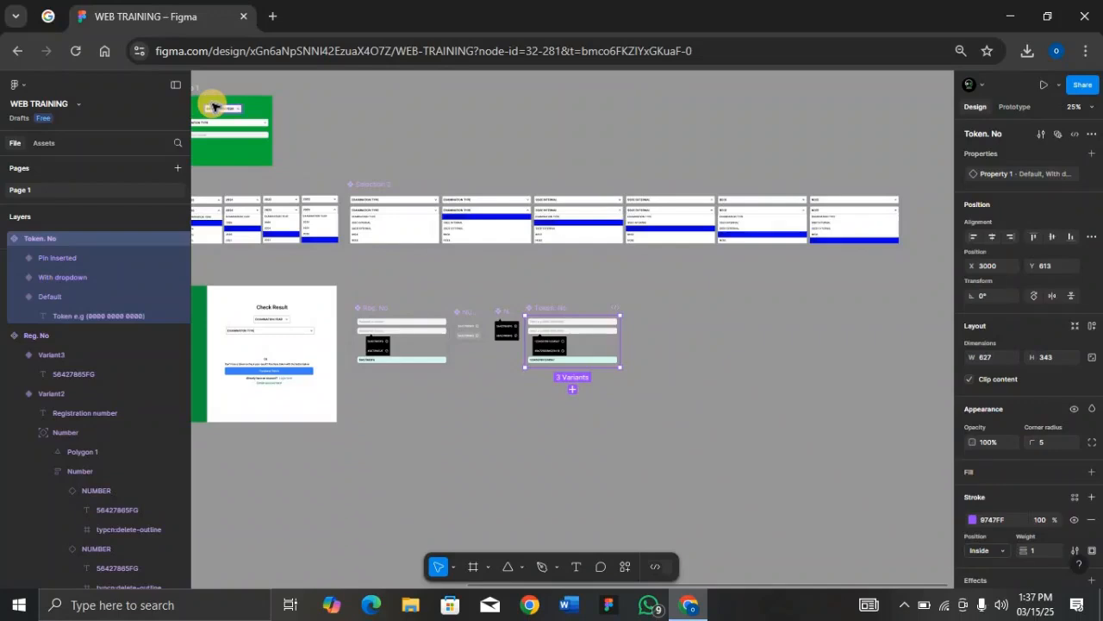
{"action": "scroll", "coordinate": [214, 106], "scroll_direction": "left", "scroll_amount": 5}
{"action": "scroll", "coordinate": [214, 105], "scroll_direction": "left", "scroll_amount": 1}
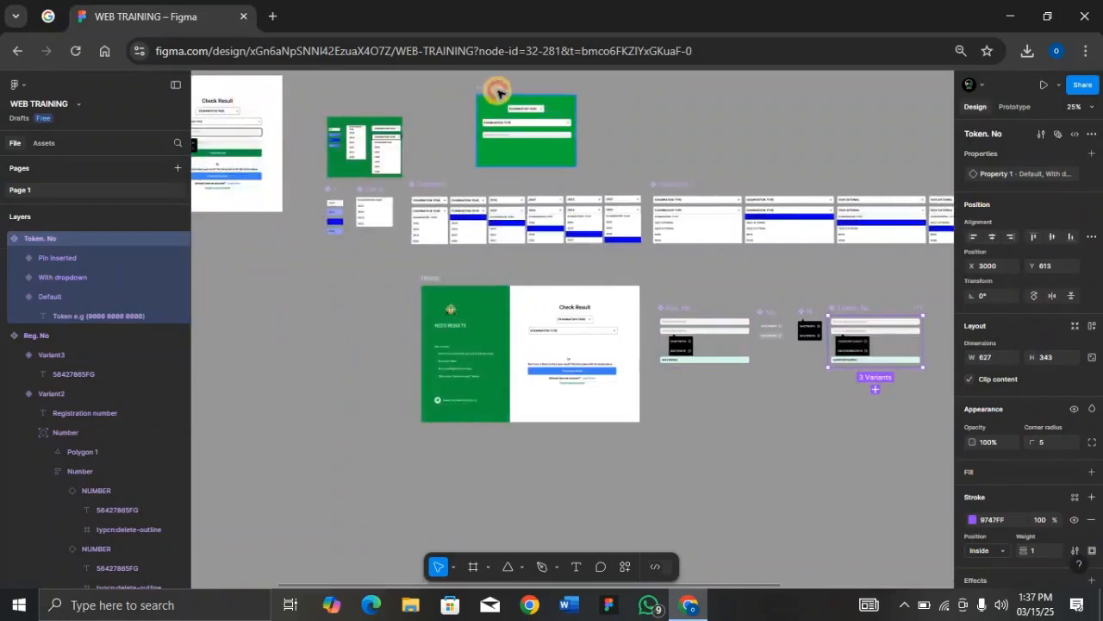
{"action": "left_click", "coordinate": [499, 92]}
Step: Place the Token. No component from Assets into Frame 1 below Registration number
{"action": "key", "text": "shift+2"}
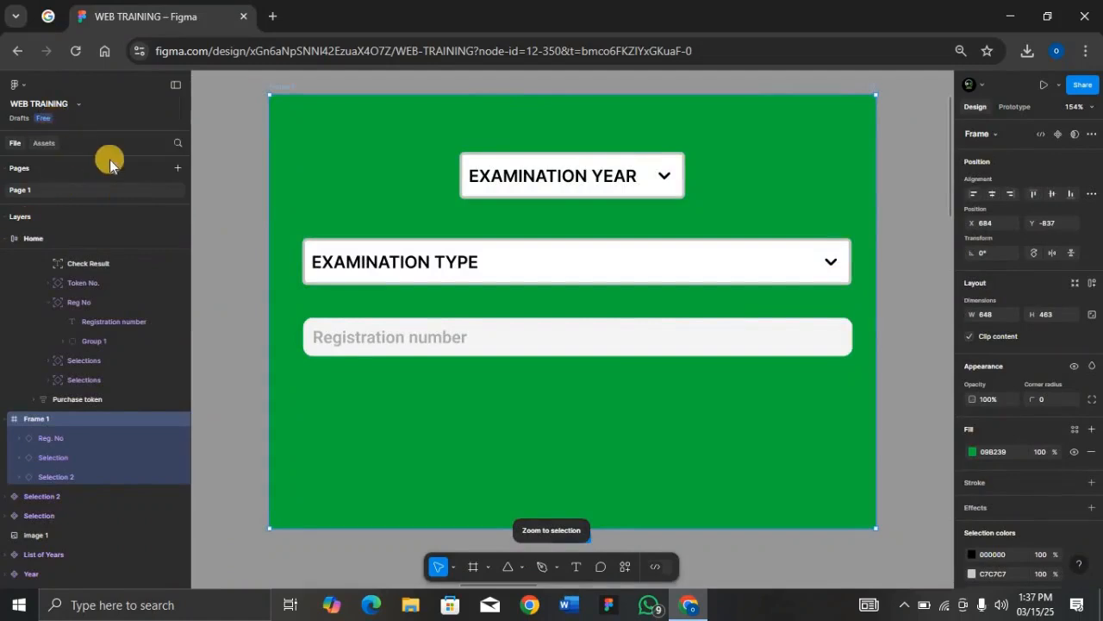
{"action": "key", "text": "alt+2"}
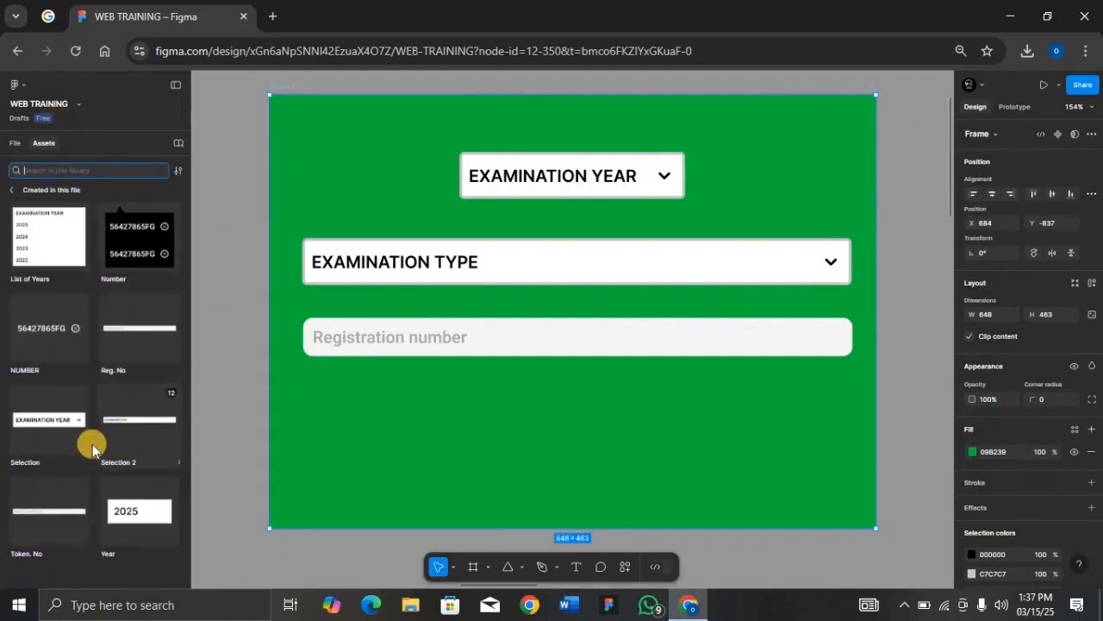
{"action": "left_click_drag", "start_coordinate": [20, 517], "coordinate": [580, 356]}
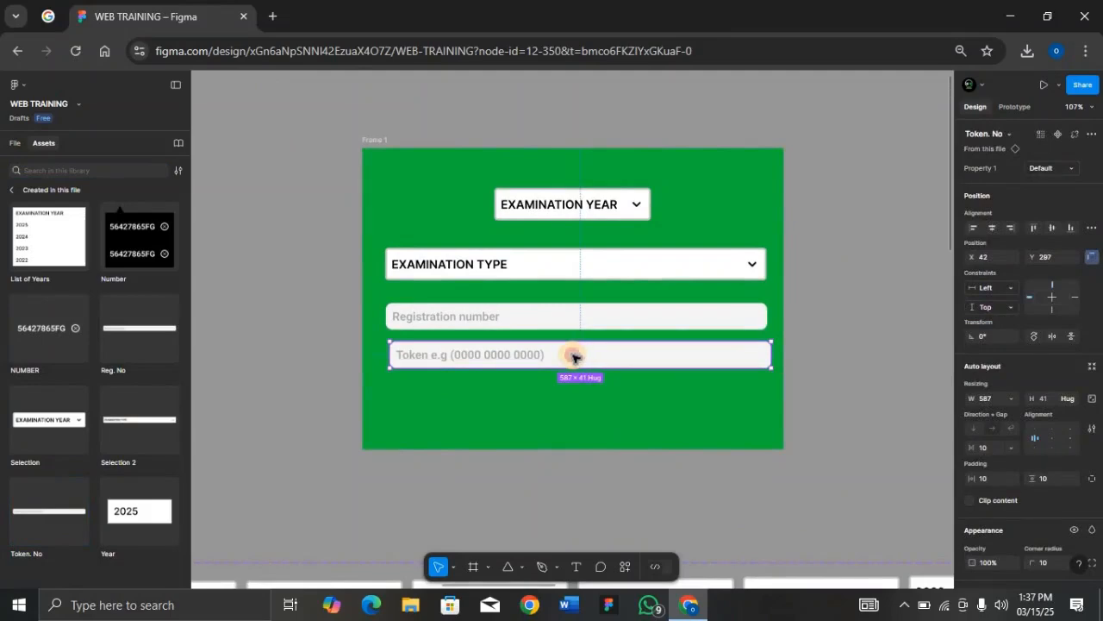
Step: Preview Frame 1, opening the token list and choosing the first token, then close it
{"action": "left_click", "coordinate": [377, 142]}
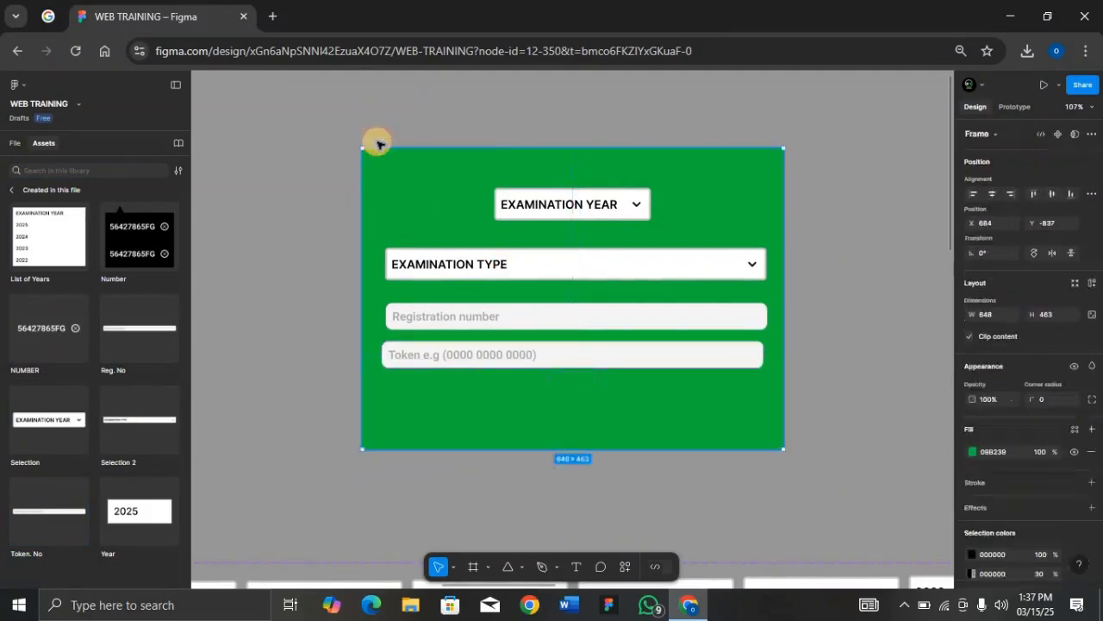
{"action": "key", "text": "shift+space"}
{"action": "left_click", "coordinate": [411, 316]}
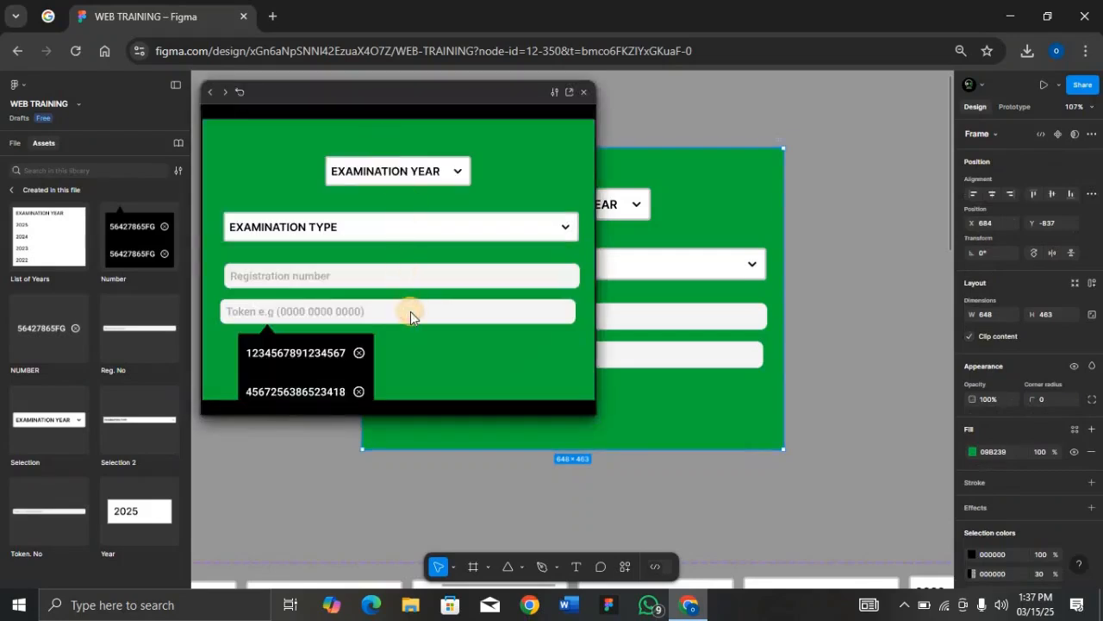
{"action": "left_click", "coordinate": [328, 353]}
{"action": "left_click", "coordinate": [320, 341]}
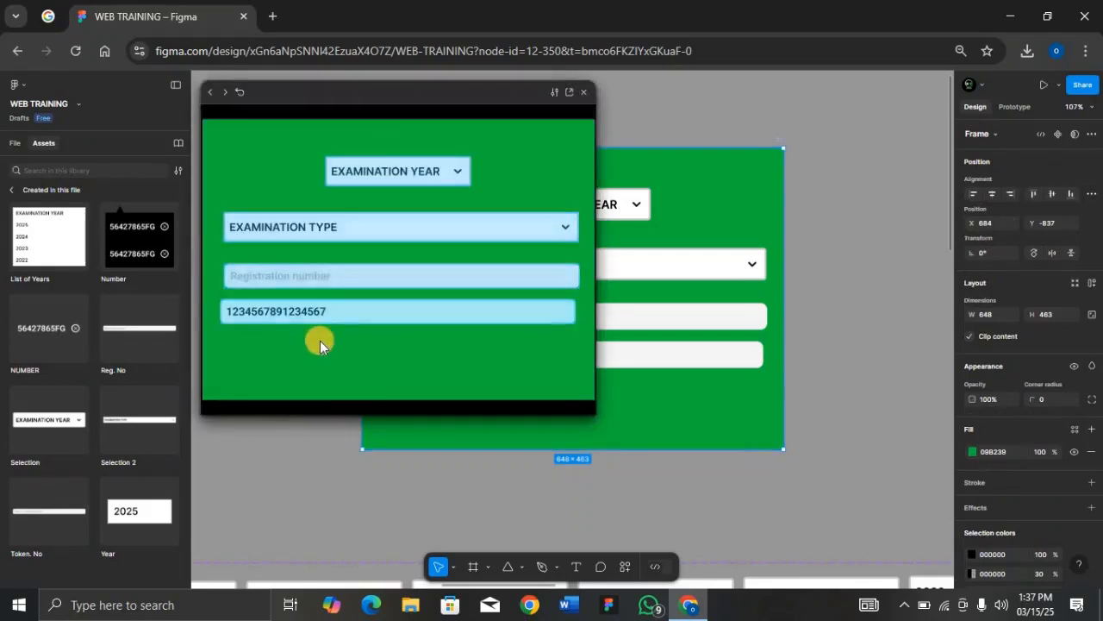
{"action": "left_click", "coordinate": [367, 311]}
{"action": "left_click", "coordinate": [368, 313]}
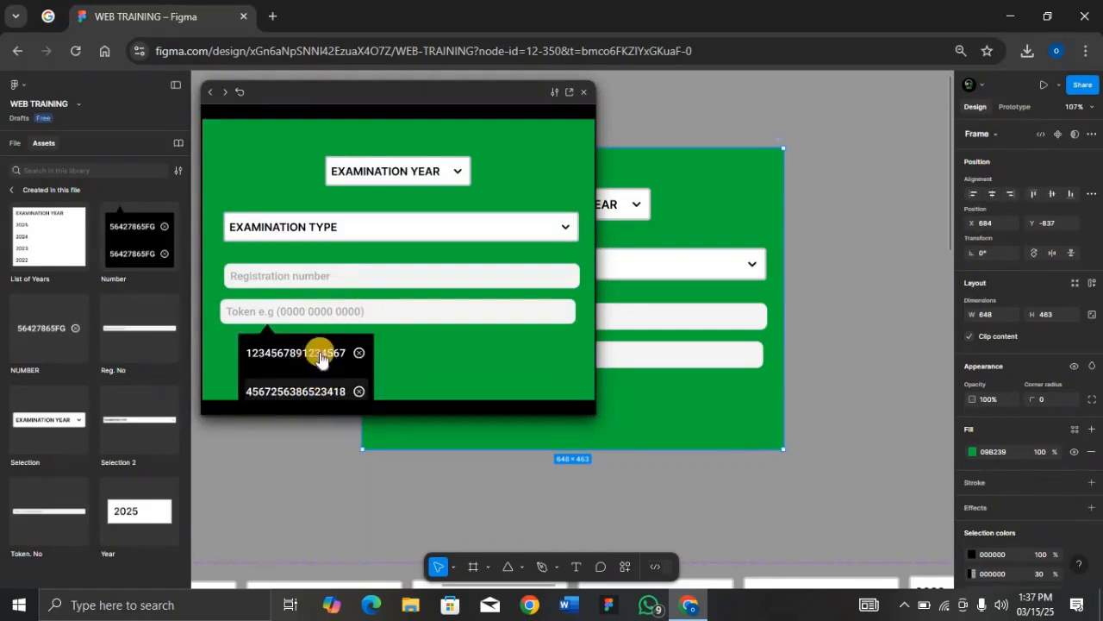
{"action": "left_click", "coordinate": [331, 351]}
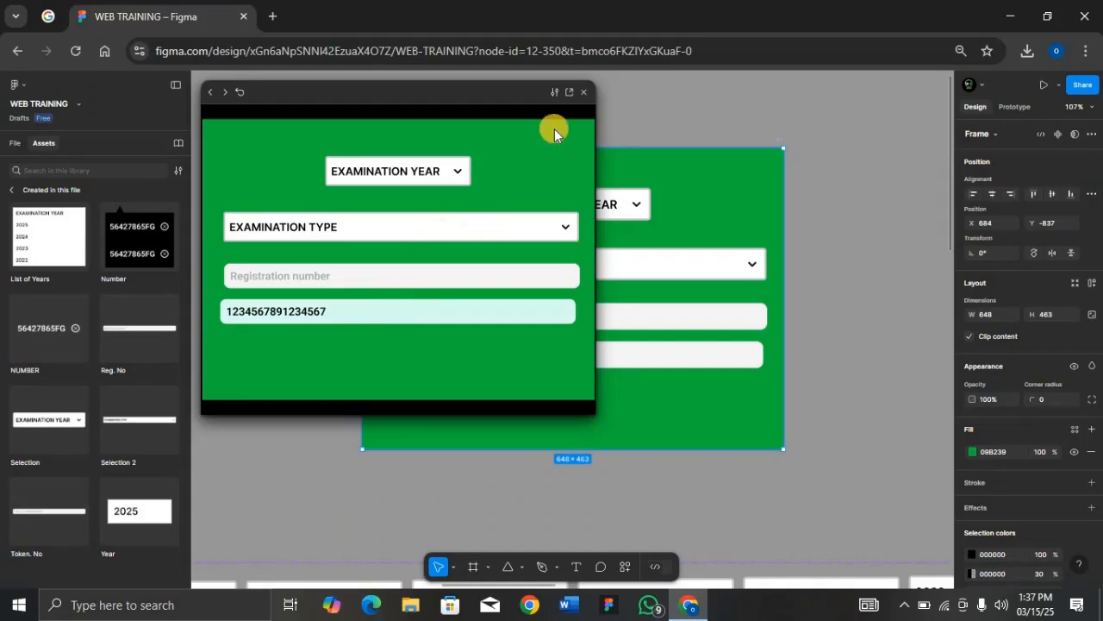
{"action": "left_click", "coordinate": [584, 92]}
{"action": "key", "text": "minus"}
{"action": "key", "text": "minus"}
{"action": "key", "text": "minus"}
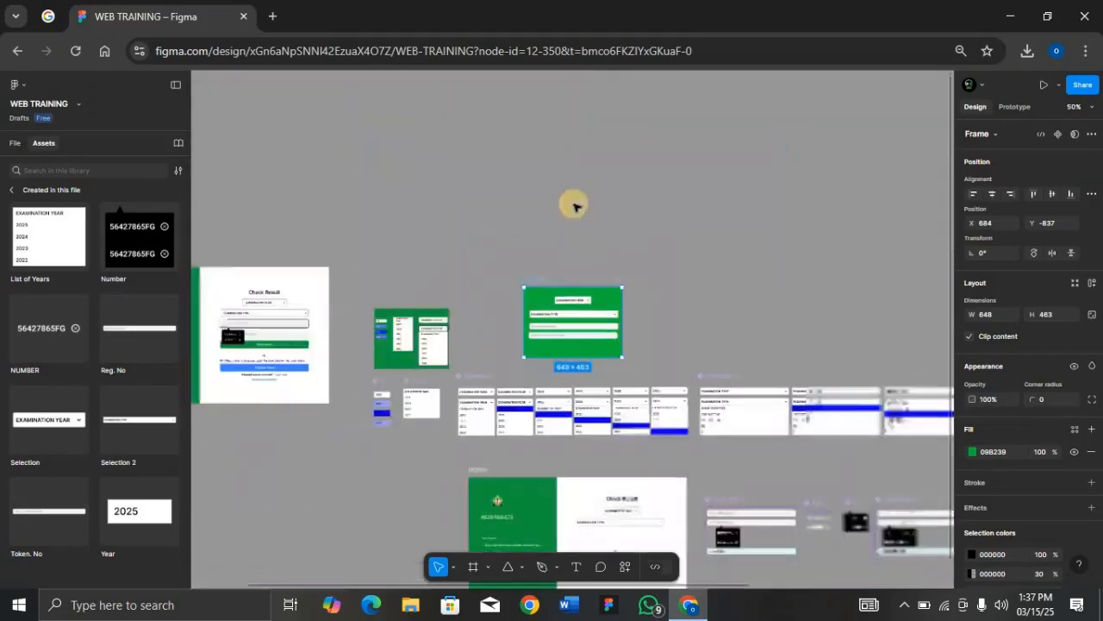
Step: Drag Reg. No and Token. No from Assets under EXAMINATION TYPE on the Home frame
{"action": "left_click", "coordinate": [530, 399]}
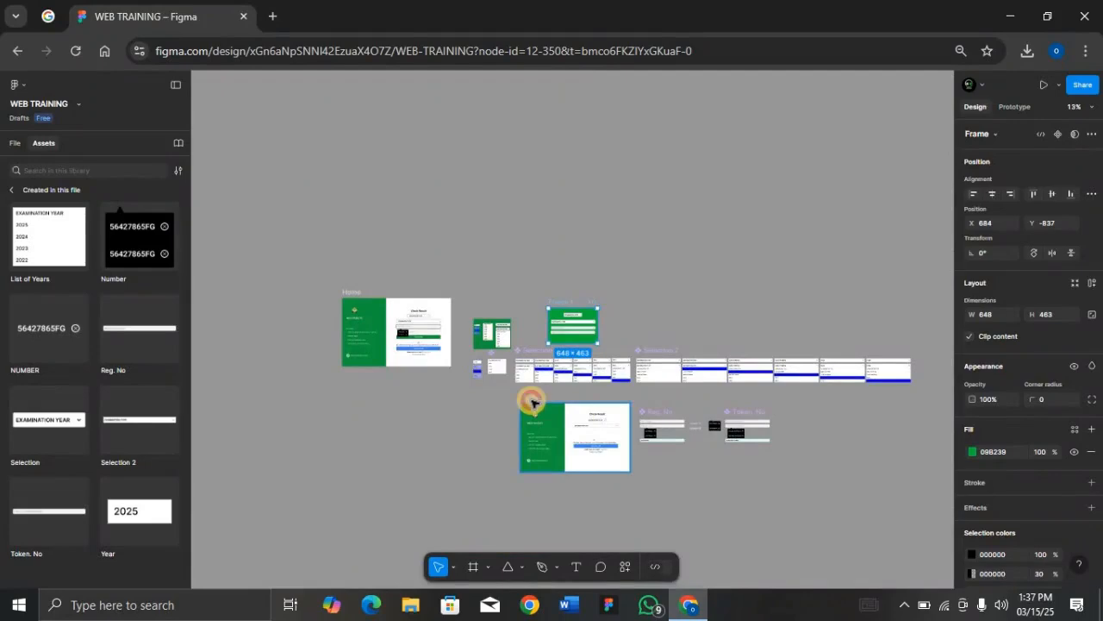
{"action": "key", "text": "shift+2"}
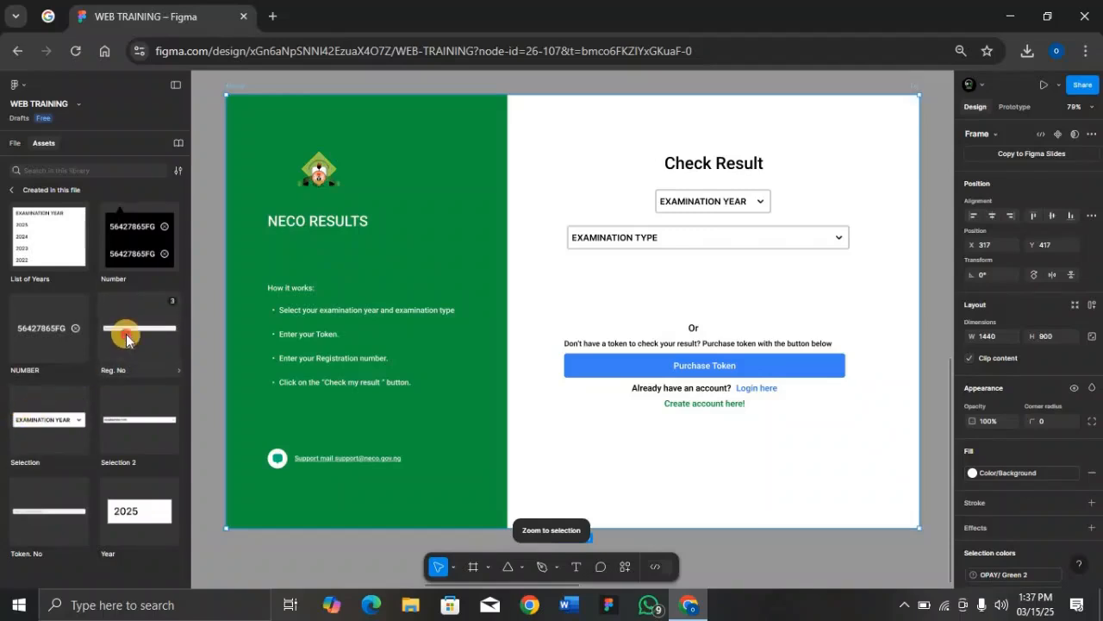
{"action": "left_click_drag", "start_coordinate": [125, 336], "coordinate": [666, 291]}
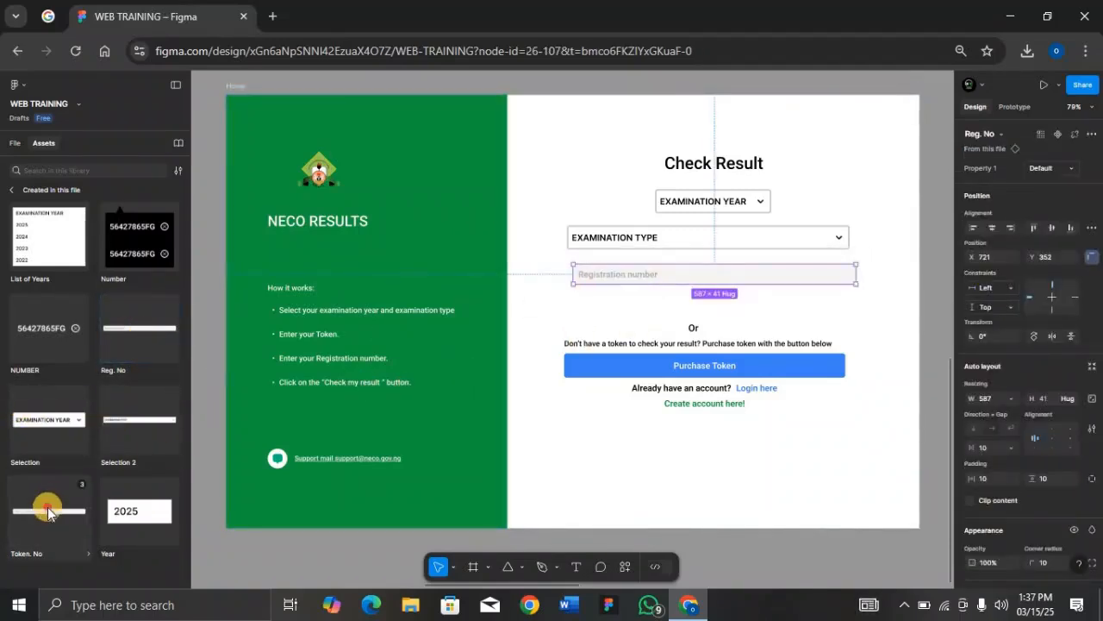
{"action": "left_click_drag", "start_coordinate": [39, 496], "coordinate": [698, 301]}
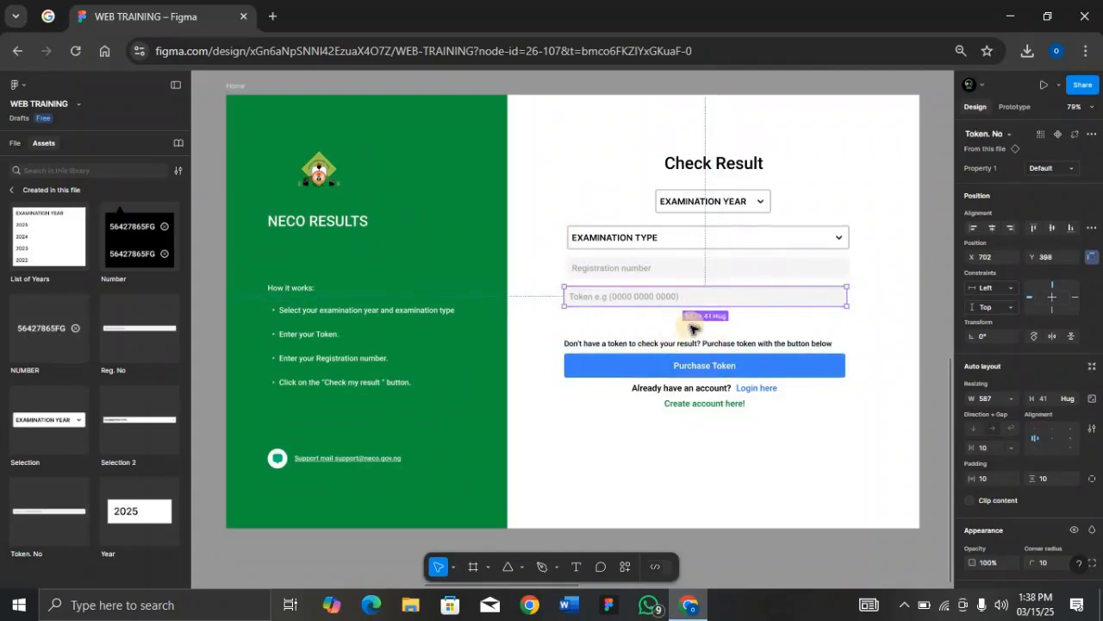
Step: Stack the Or text, Purchase Token button and account lines in an auto-layout column
{"action": "left_click", "coordinate": [694, 328]}
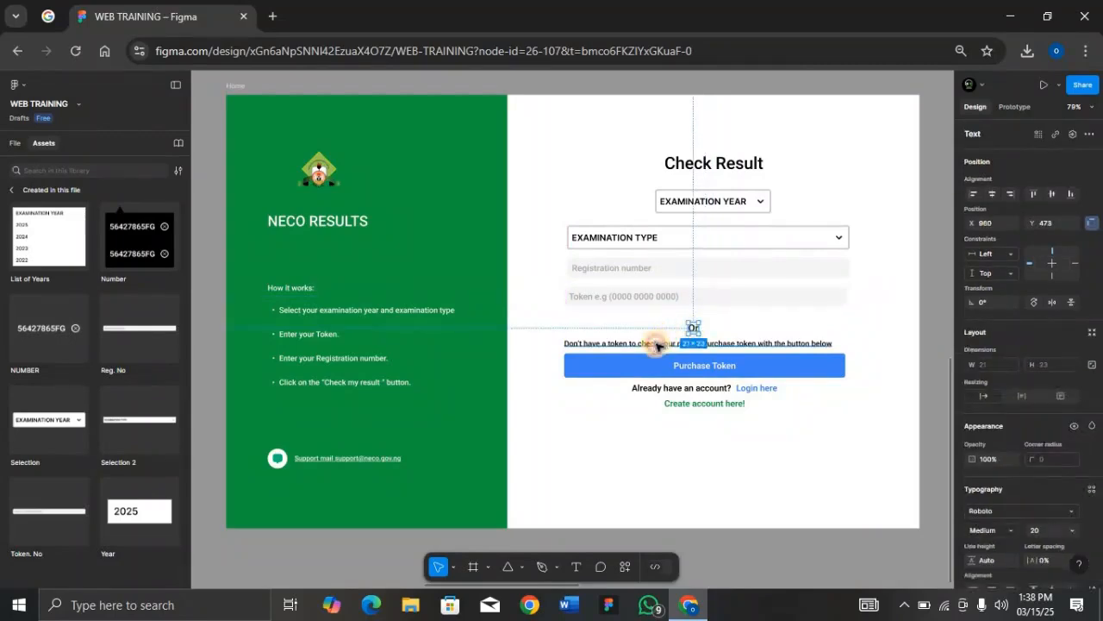
{"action": "left_click", "coordinate": [656, 343], "text": "shift"}
{"action": "left_click", "coordinate": [660, 365], "text": "shift"}
{"action": "left_click", "coordinate": [738, 387], "text": "shift"}
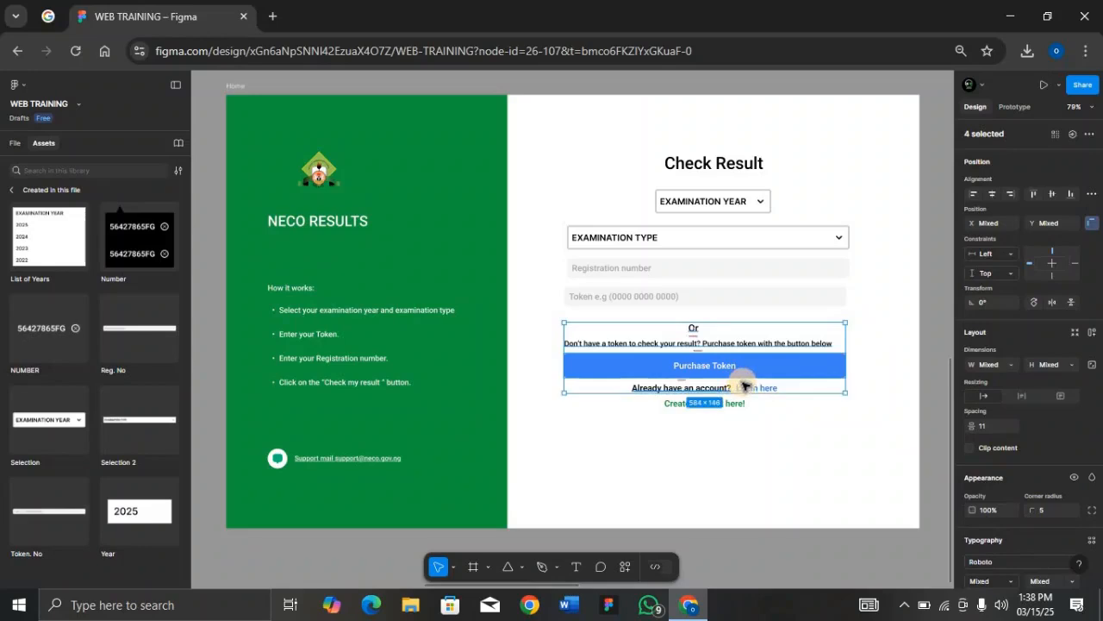
{"action": "left_click", "coordinate": [731, 403], "text": "shift"}
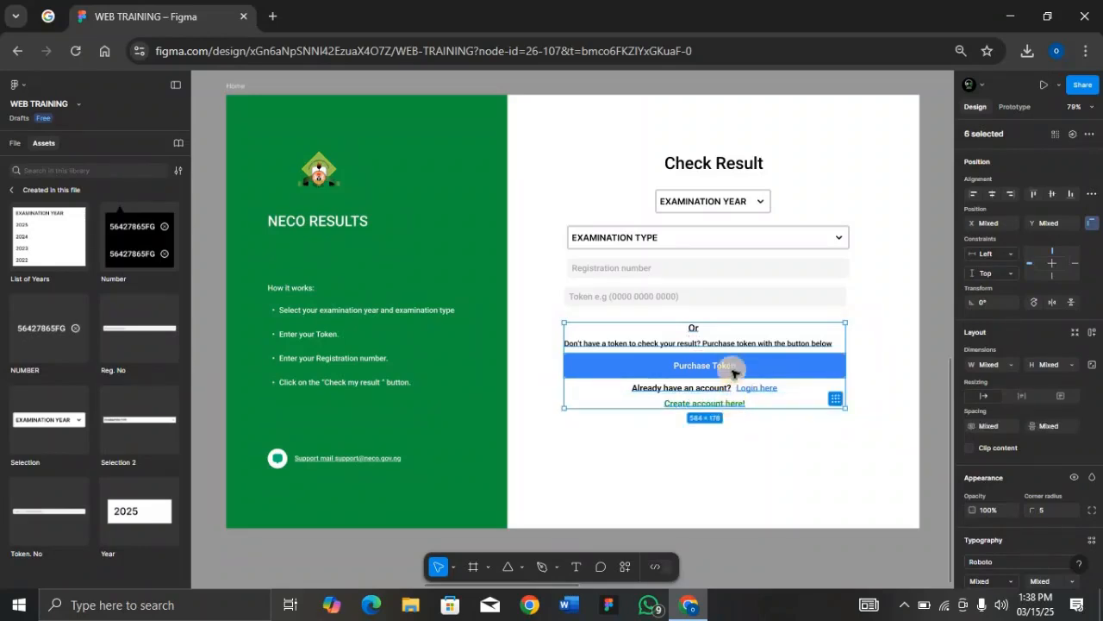
{"action": "key", "text": "shift+a"}
Step: Duplicate the Purchase Token button above the Or text and relabel it 'Check Result'
{"action": "left_click", "coordinate": [738, 399]}
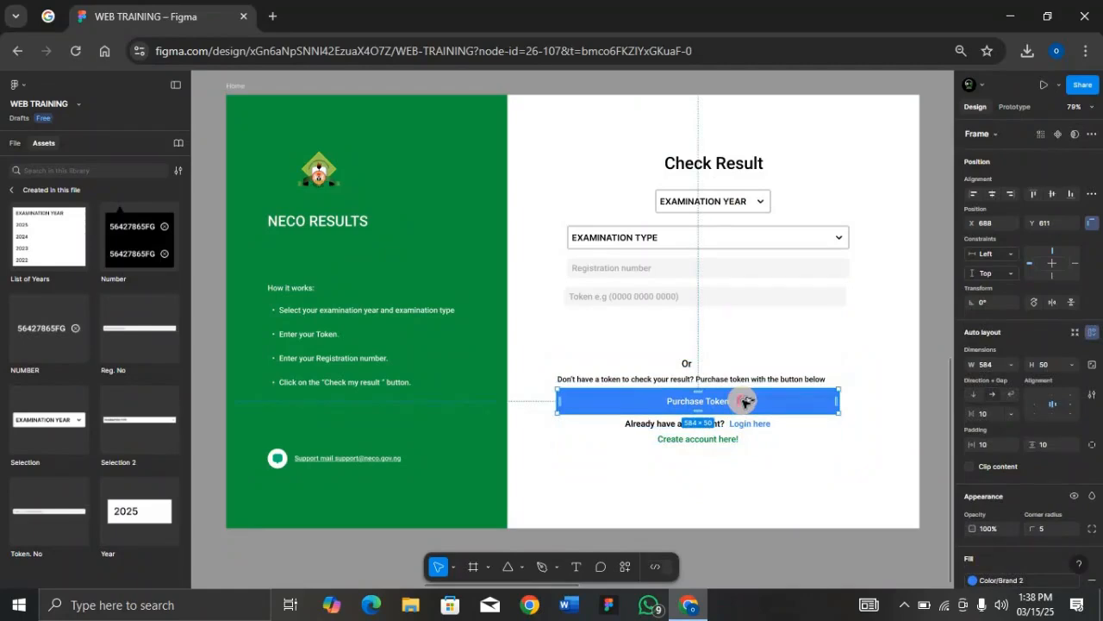
{"action": "left_click_drag", "start_coordinate": [744, 401], "coordinate": [753, 331]}
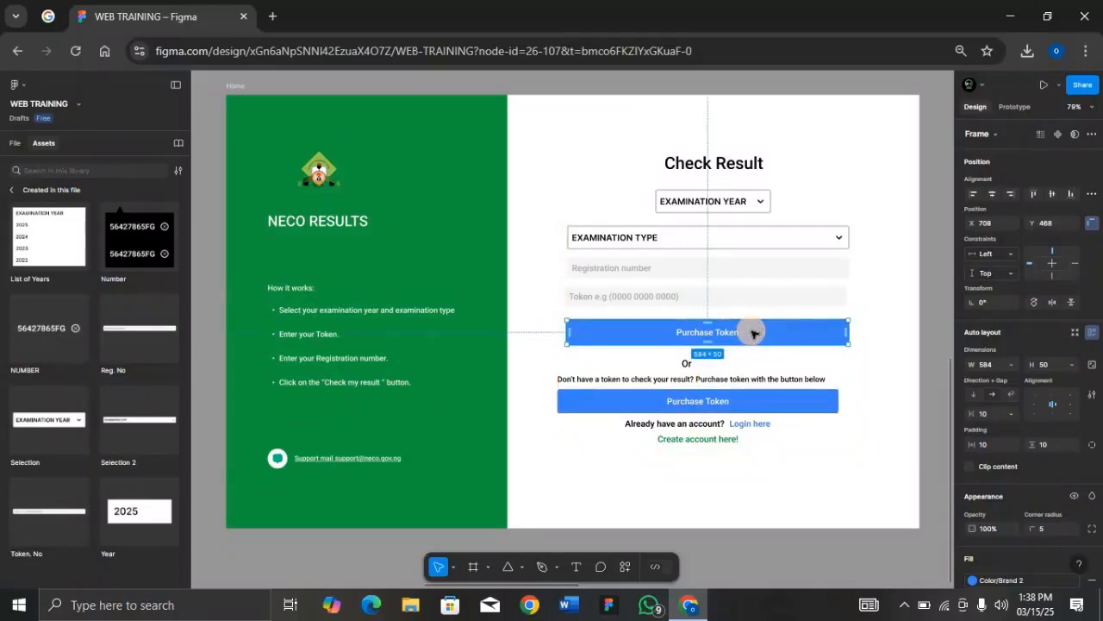
{"action": "double_click", "coordinate": [729, 333]}
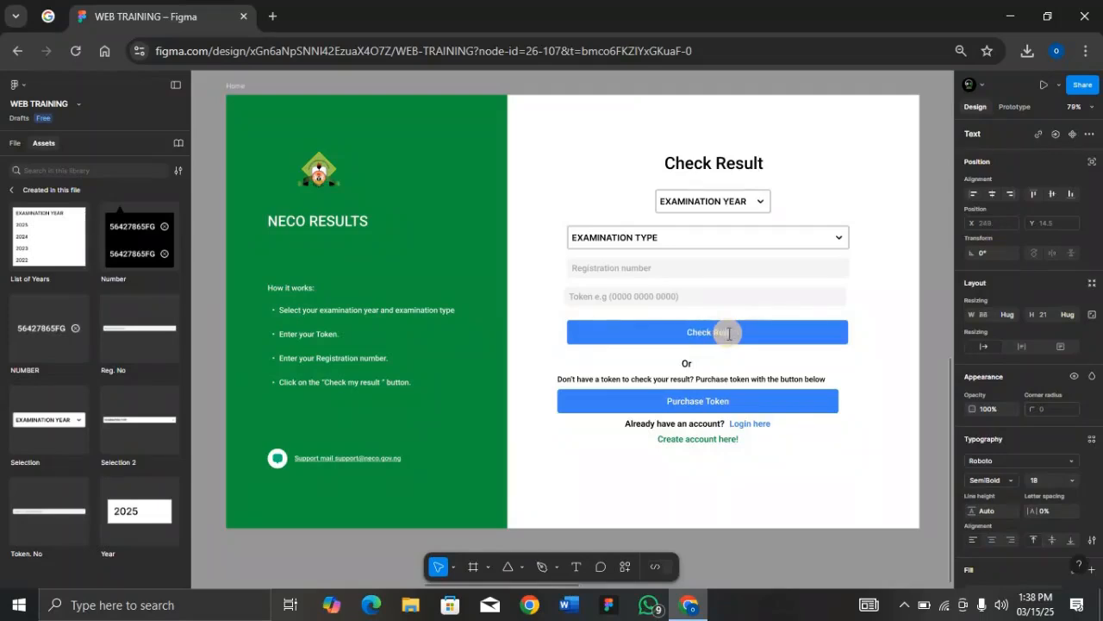
{"action": "type", "text": "t"}
{"action": "left_click", "coordinate": [789, 340]}
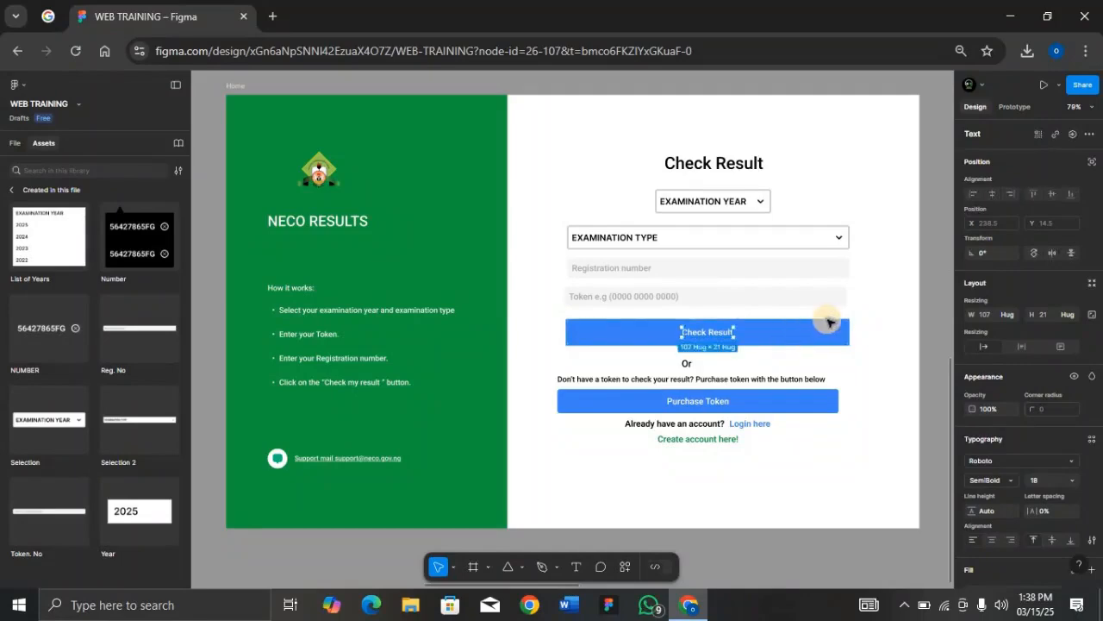
Step: Fill the Check Result button with the Color/Brand 1 green style
{"action": "left_click", "coordinate": [811, 335]}
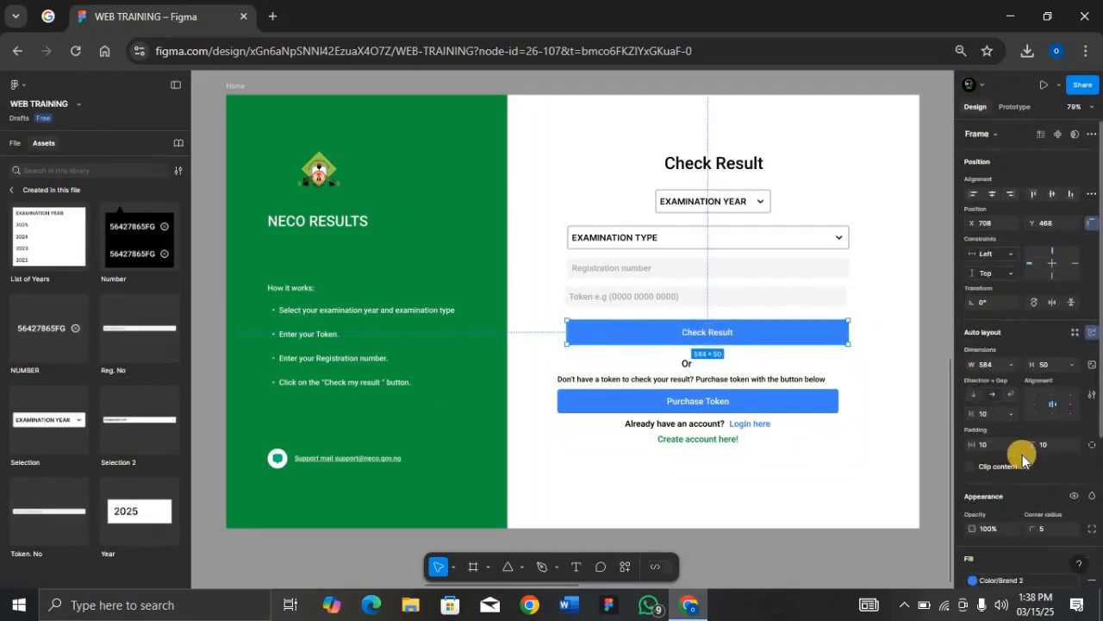
{"action": "scroll", "coordinate": [1023, 455], "scroll_direction": "down", "scroll_amount": 1}
{"action": "scroll", "coordinate": [1022, 455], "scroll_direction": "down", "scroll_amount": 3}
{"action": "left_click", "coordinate": [1031, 440]}
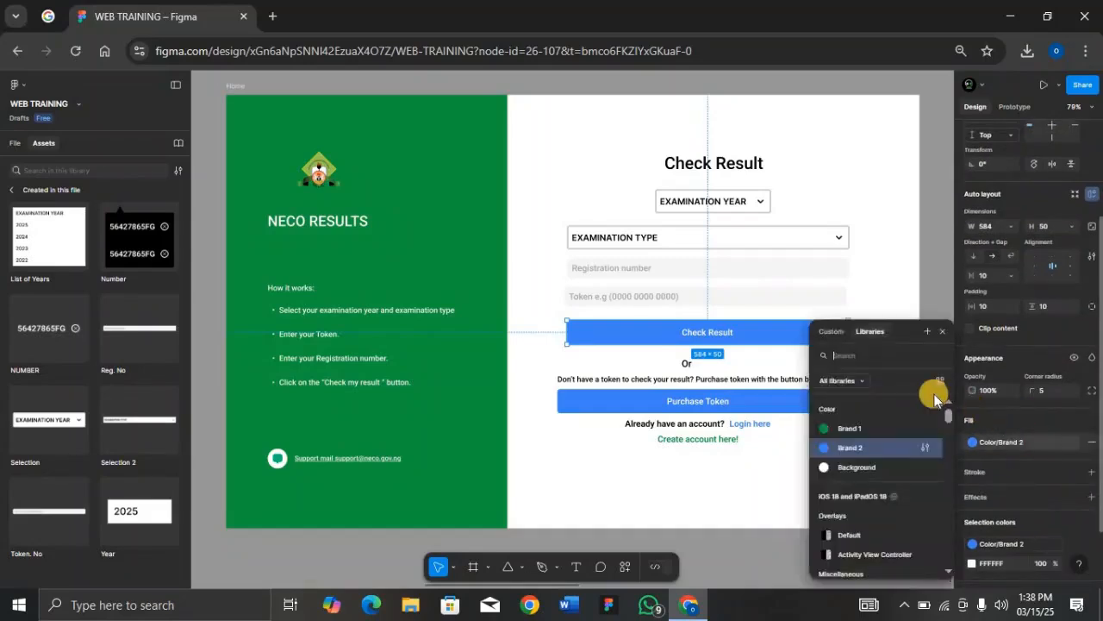
{"action": "left_click", "coordinate": [880, 428]}
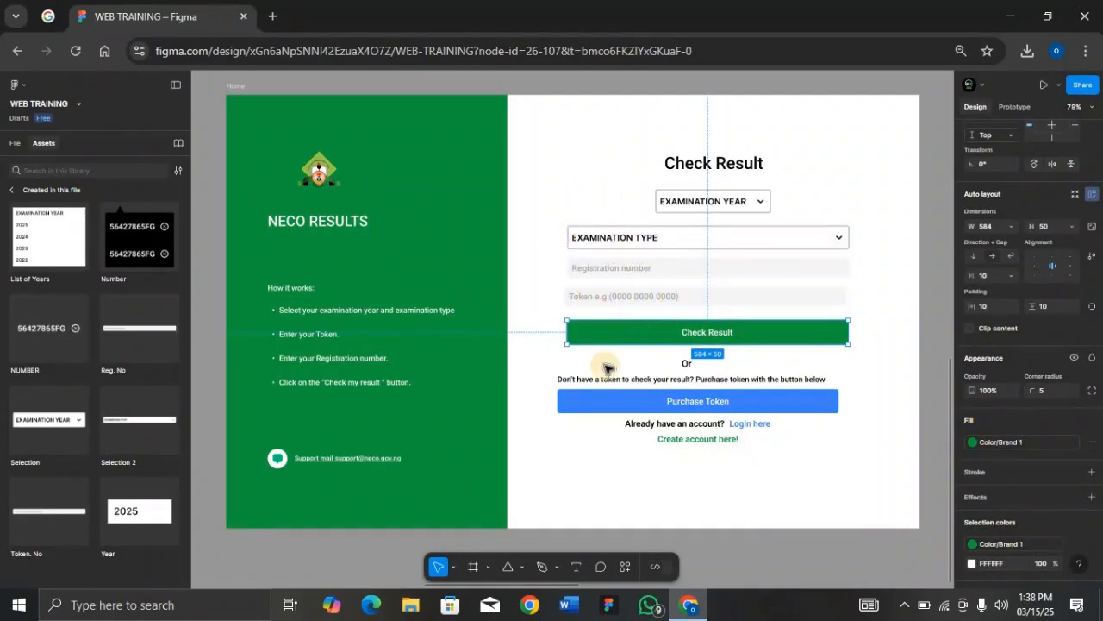
{"action": "scroll", "coordinate": [607, 369], "scroll_direction": "down", "scroll_amount": 5}
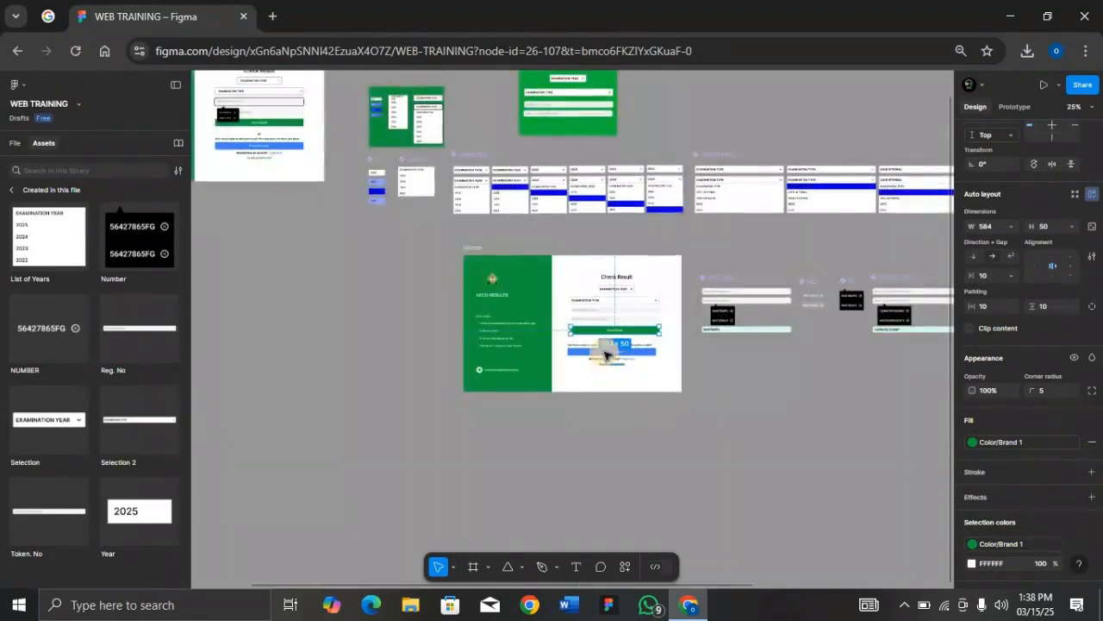
{"action": "left_click", "coordinate": [480, 249]}
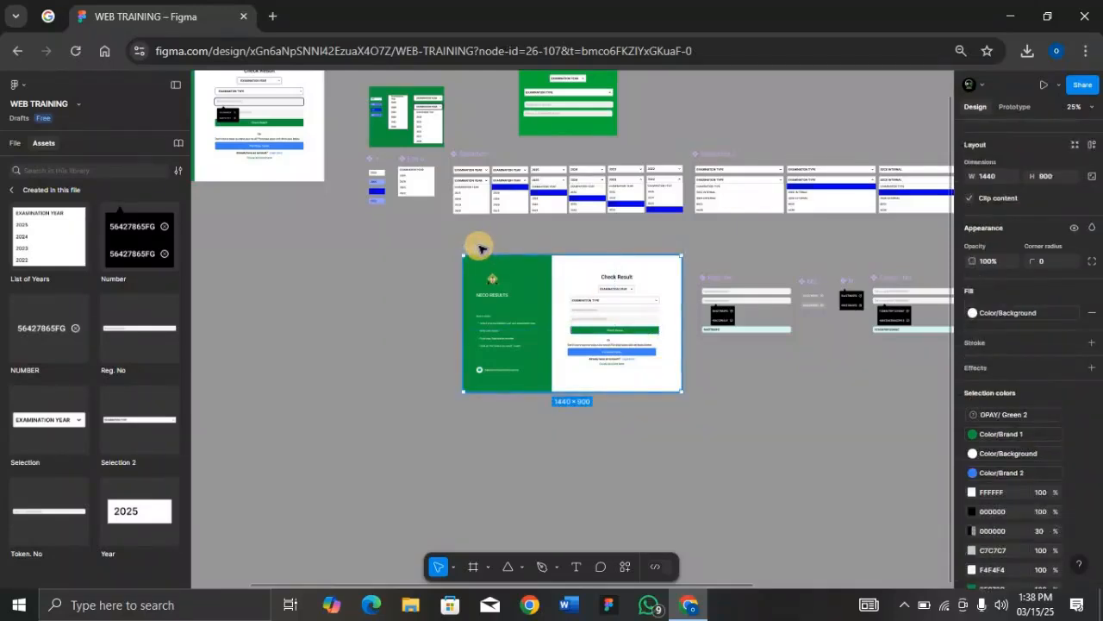
{"action": "key", "text": "shift+2"}
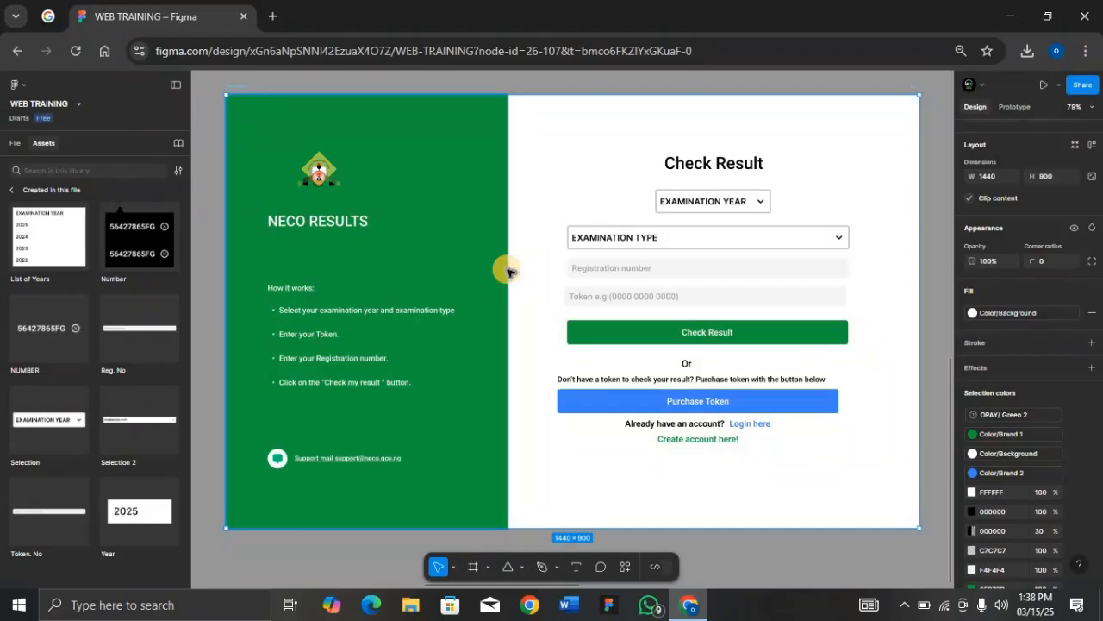
{"action": "key", "text": "ctrl+minus"}
{"action": "key", "text": "ctrl+minus"}
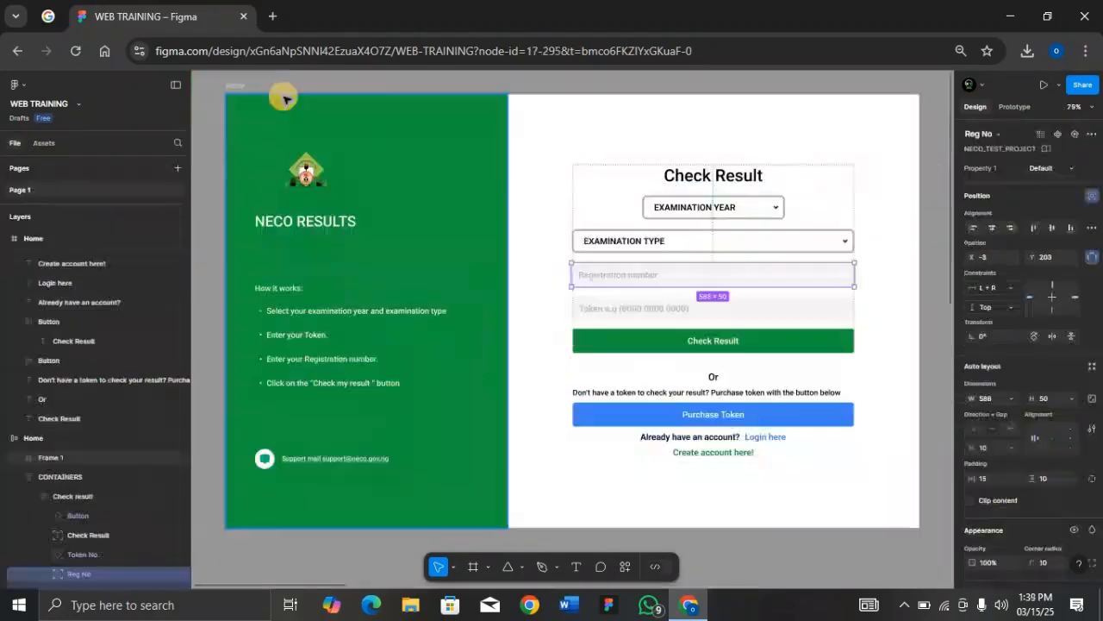
Step: Move the Home frame up and left and widen it to 2674
{"action": "left_click", "coordinate": [241, 86]}
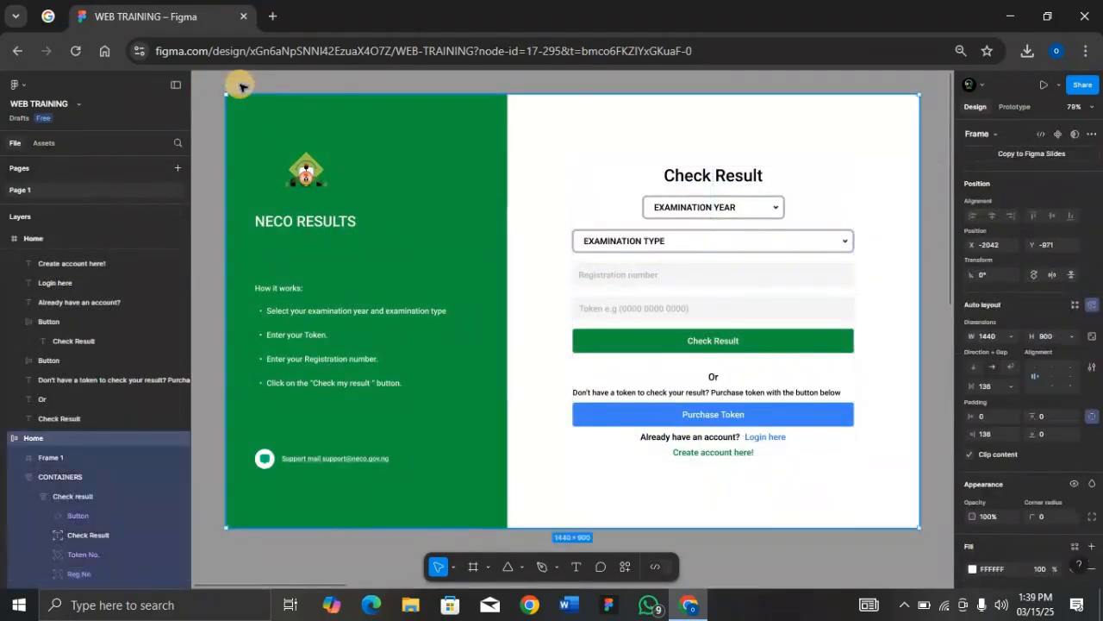
{"action": "key", "text": "ctrl+minus"}
{"action": "key", "text": "ctrl+minus"}
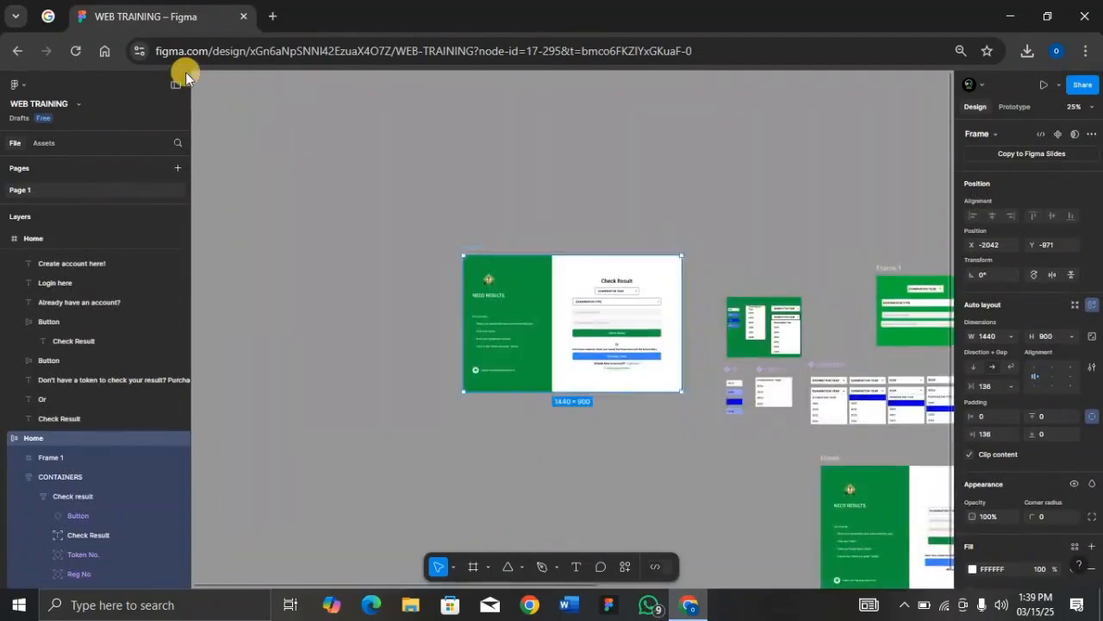
{"action": "left_click_drag", "start_coordinate": [468, 246], "coordinate": [316, 184]}
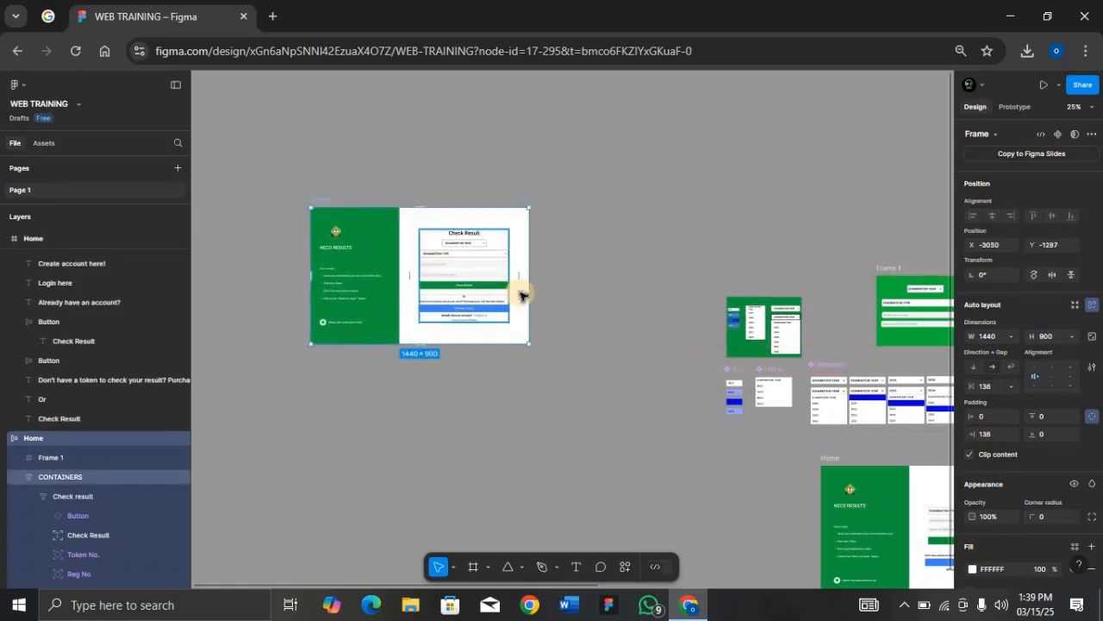
{"action": "left_click_drag", "start_coordinate": [580, 301], "coordinate": [715, 299]}
{"action": "key", "text": "shift+2"}
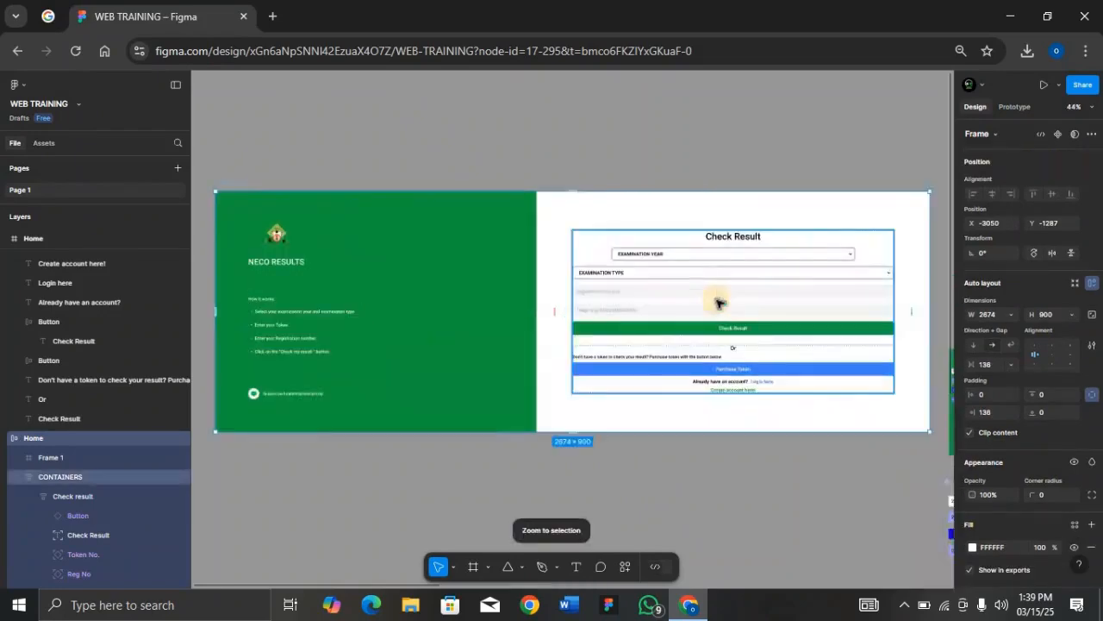
Step: Narrow the Home frame to 1786×900 and confirm the form stays centred
{"action": "left_click_drag", "start_coordinate": [926, 295], "coordinate": [454, 305]}
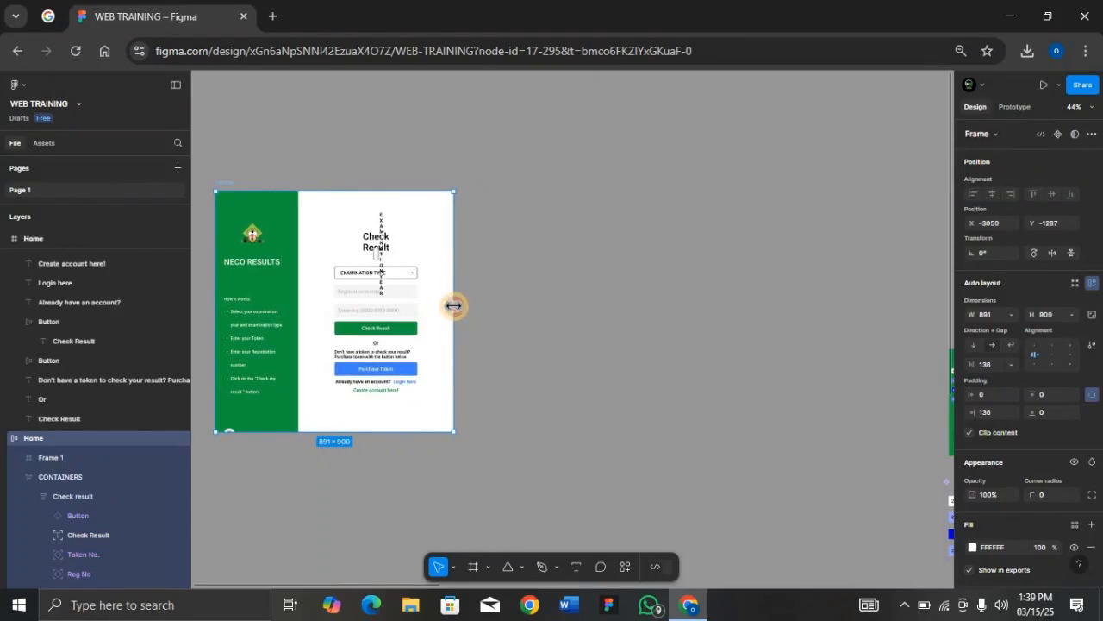
{"action": "left_click_drag", "start_coordinate": [454, 305], "coordinate": [313, 311]}
{"action": "key", "text": "shift+2"}
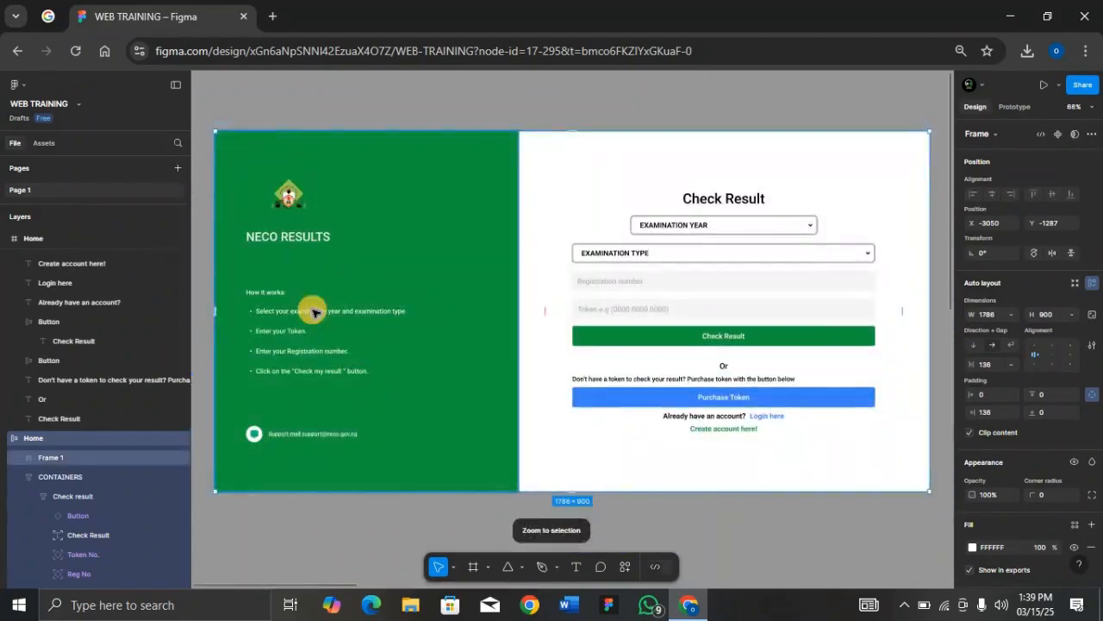